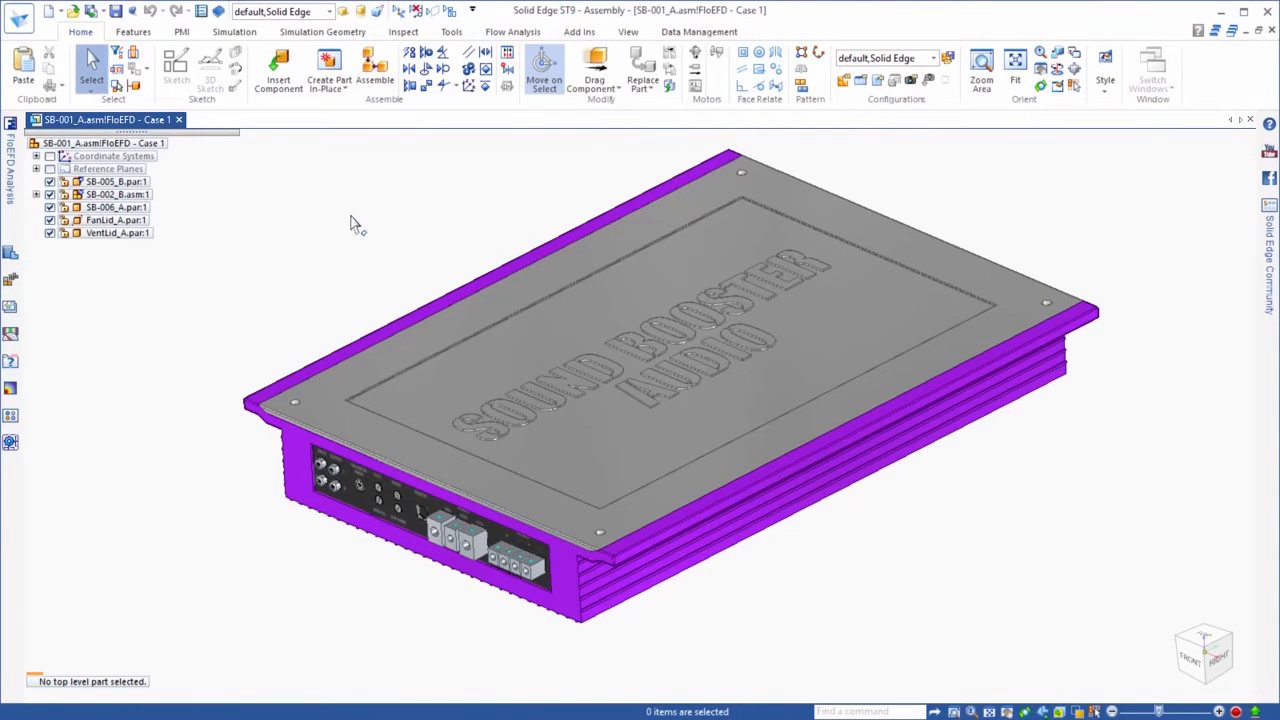
Keep the FloEFD Analysis project tree docked open and hide the top cover part SB-006_A
{"action": "left_click", "coordinate": [512, 31]}
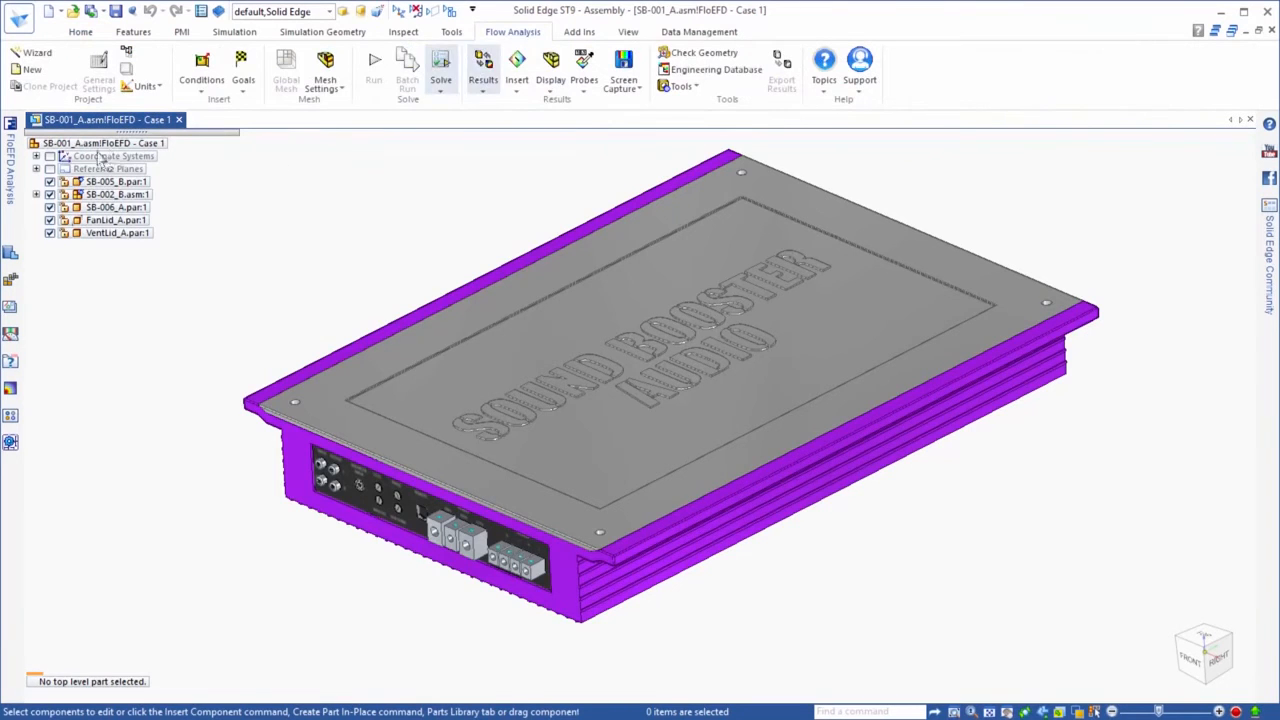
{"action": "left_click", "coordinate": [10, 165]}
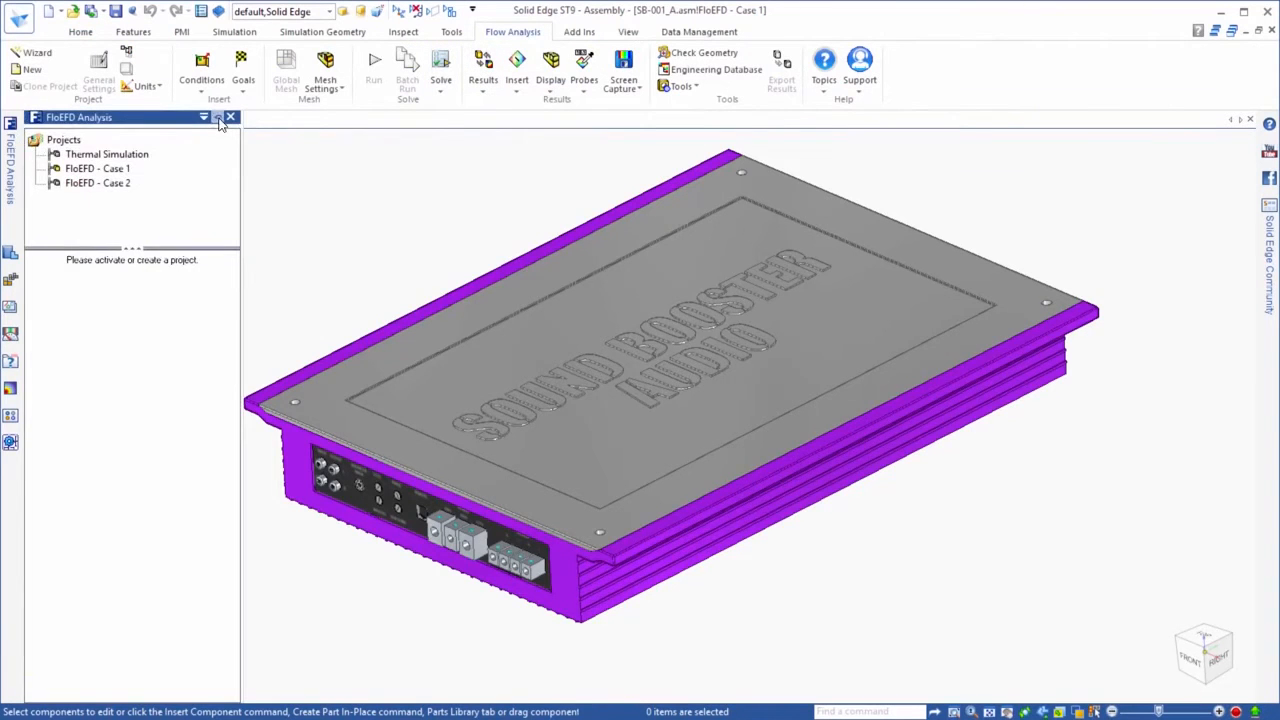
{"action": "left_click", "coordinate": [218, 118]}
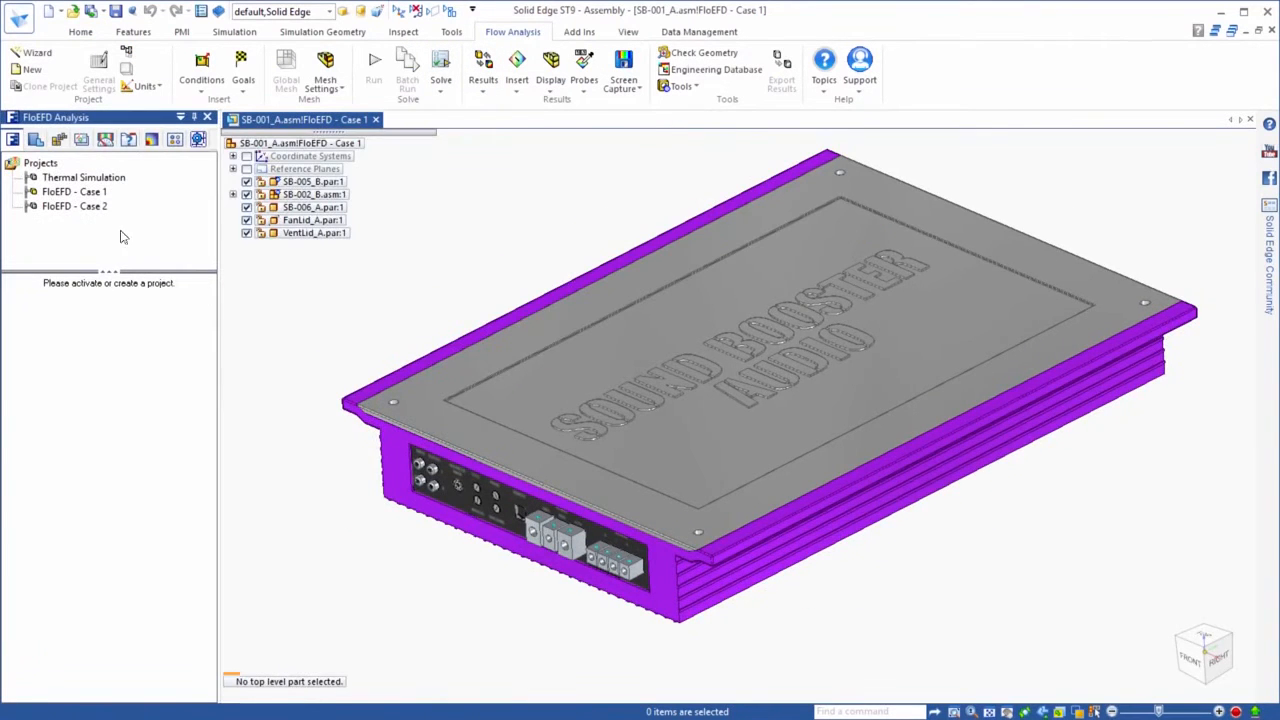
{"action": "left_click", "coordinate": [247, 207]}
{"action": "scroll", "coordinate": [428, 331], "scroll_direction": "up", "scroll_amount": 3}
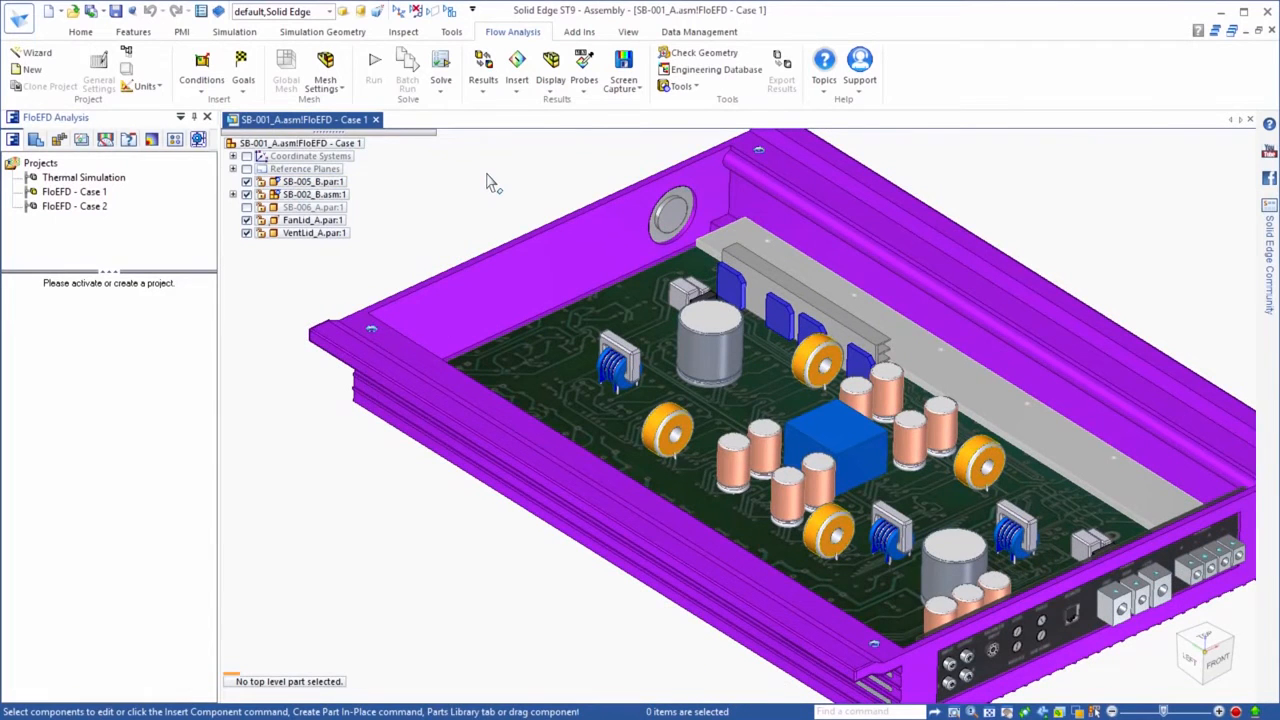
Start a new flow project with the Wizard and name it Case 1, using the current configuration
{"action": "left_click", "coordinate": [38, 55]}
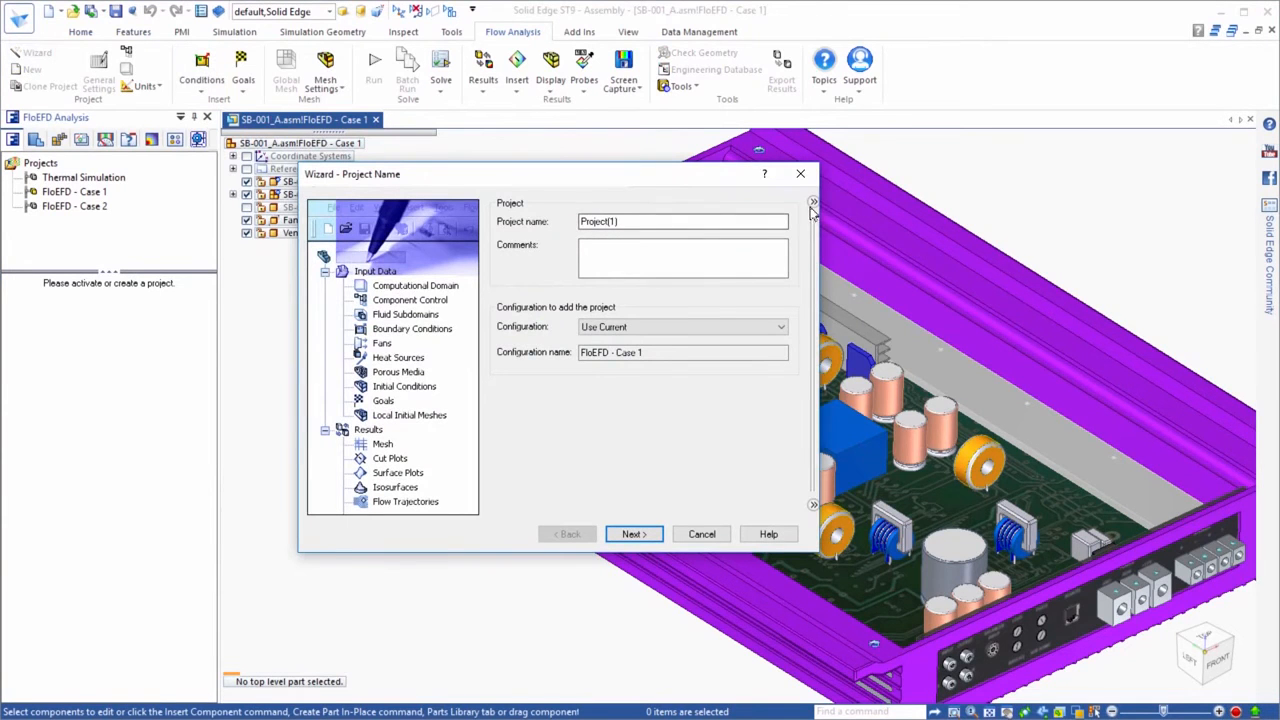
{"action": "left_click_drag", "start_coordinate": [705, 224], "coordinate": [579, 227]}
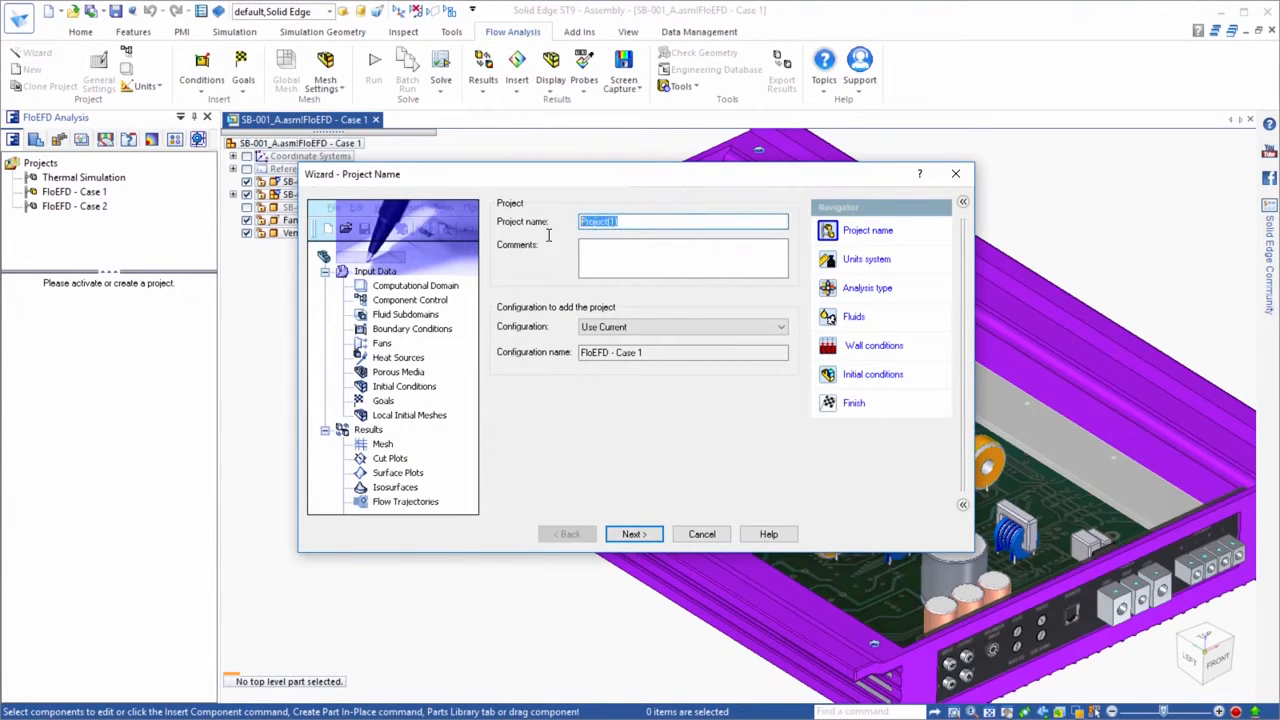
{"action": "type", "text": "Case 1"}
{"action": "left_click", "coordinate": [633, 534]}
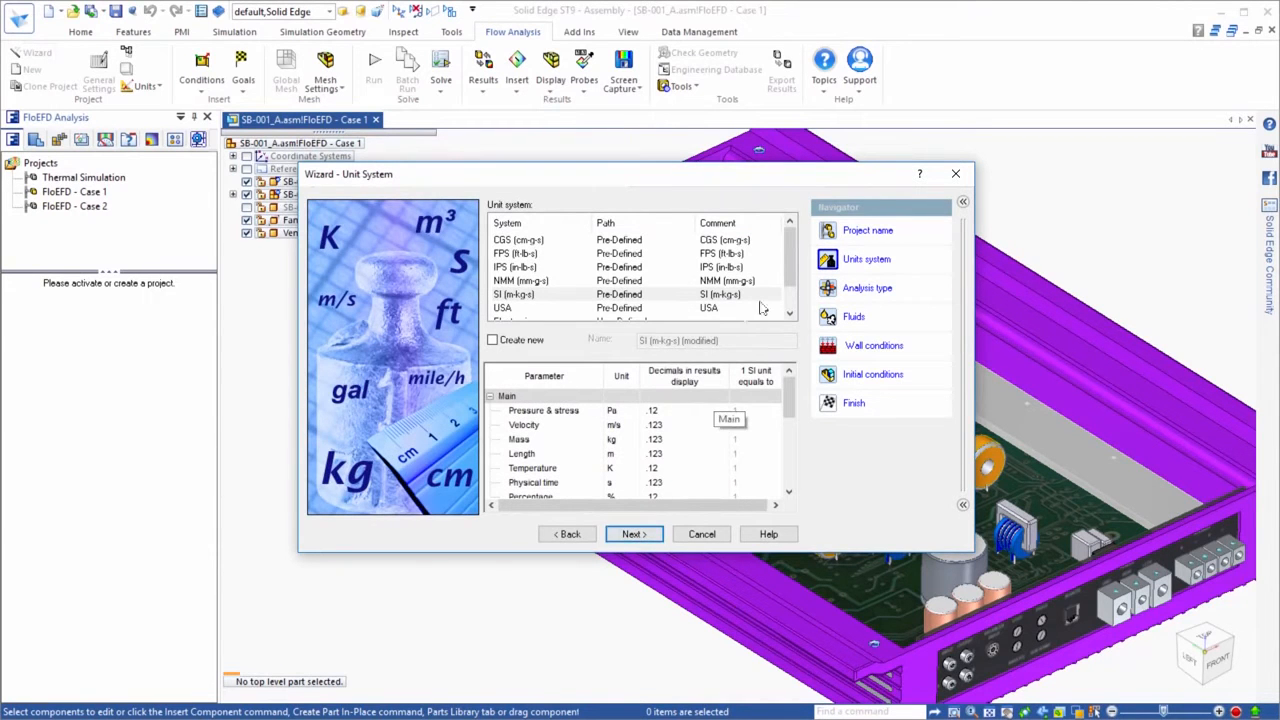
Choose the user-defined Electronics unit system and enable heat conduction in solids for the internal analysis
{"action": "scroll", "coordinate": [790, 280], "scroll_direction": "down", "scroll_amount": 2}
{"action": "left_click", "coordinate": [510, 296]}
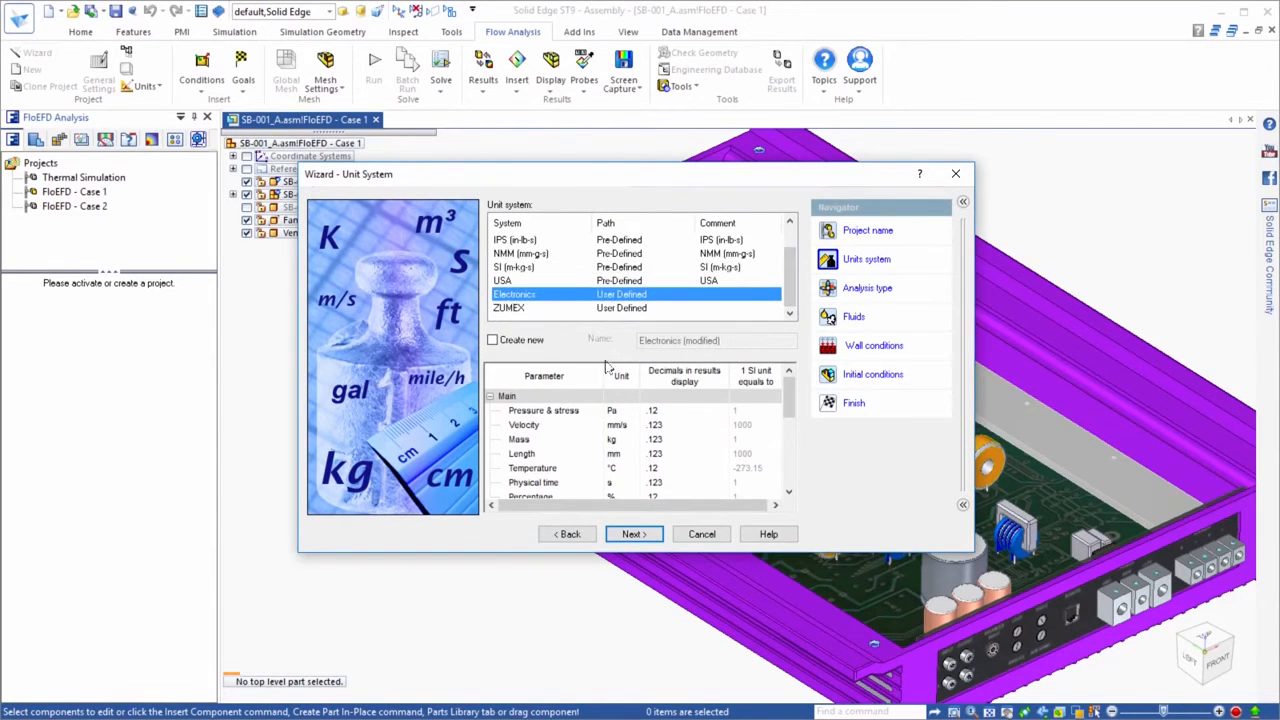
{"action": "left_click", "coordinate": [635, 534]}
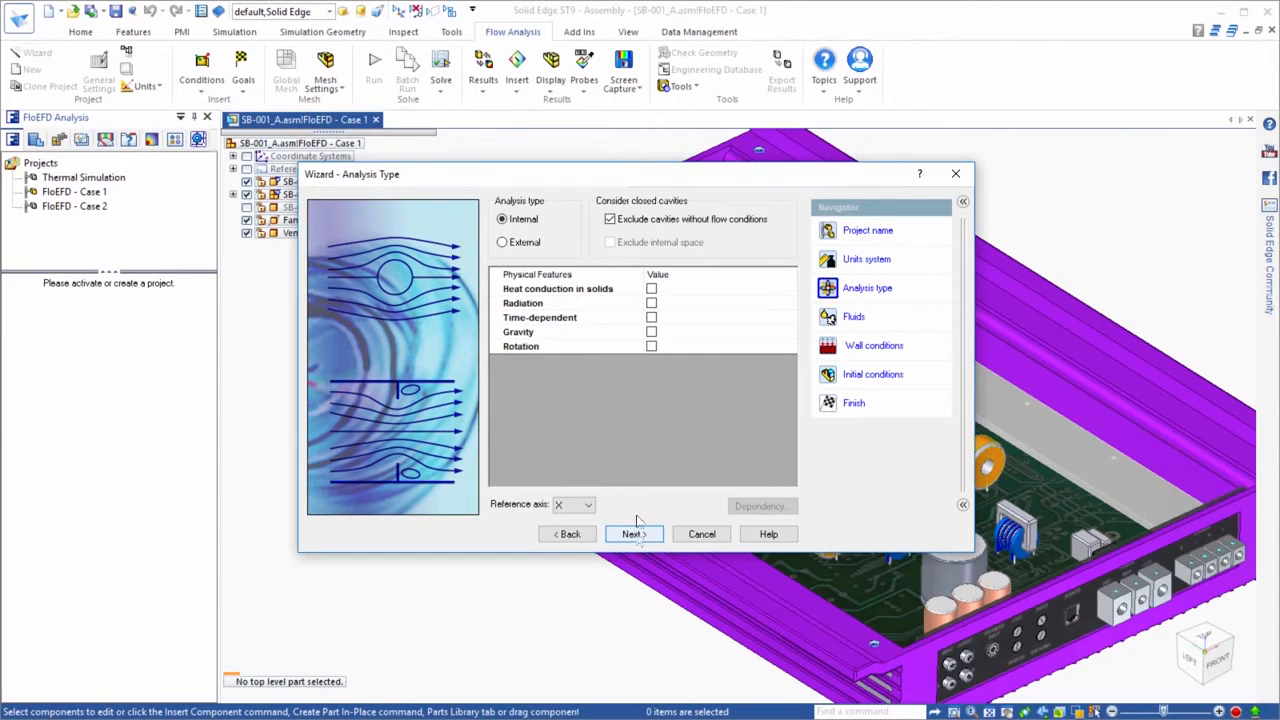
{"action": "left_click", "coordinate": [651, 289]}
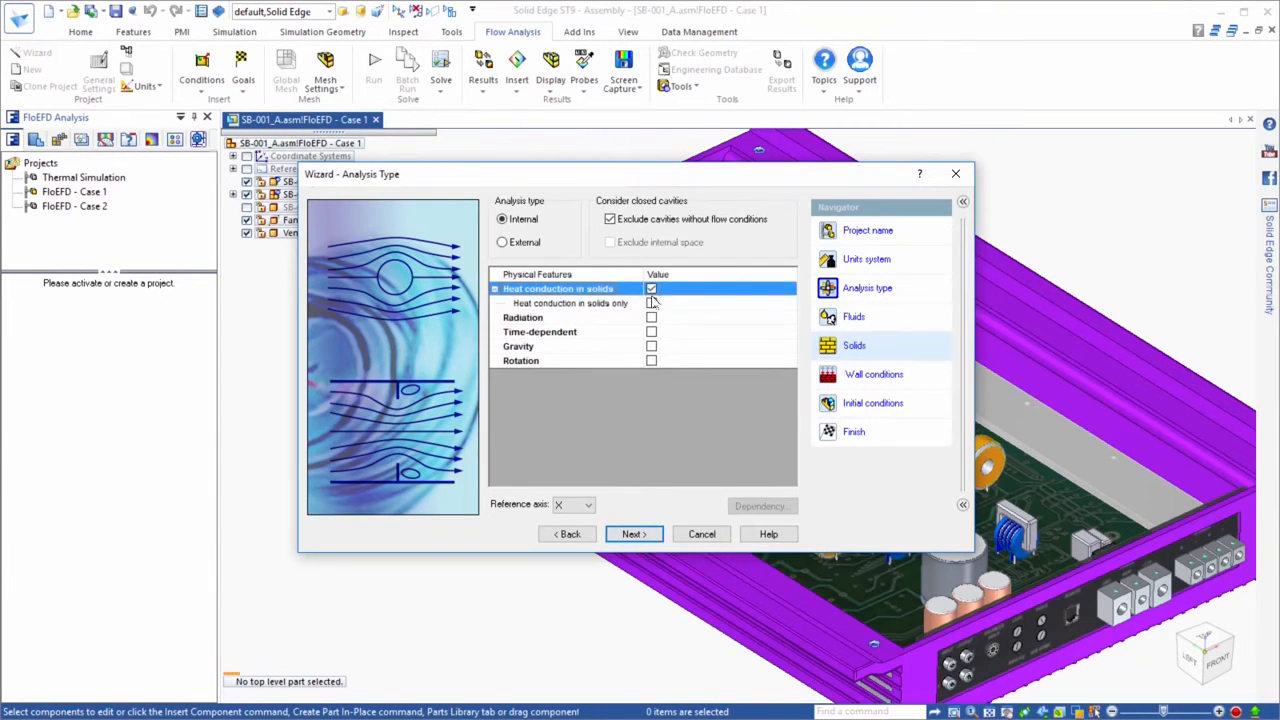
{"action": "left_click", "coordinate": [630, 534]}
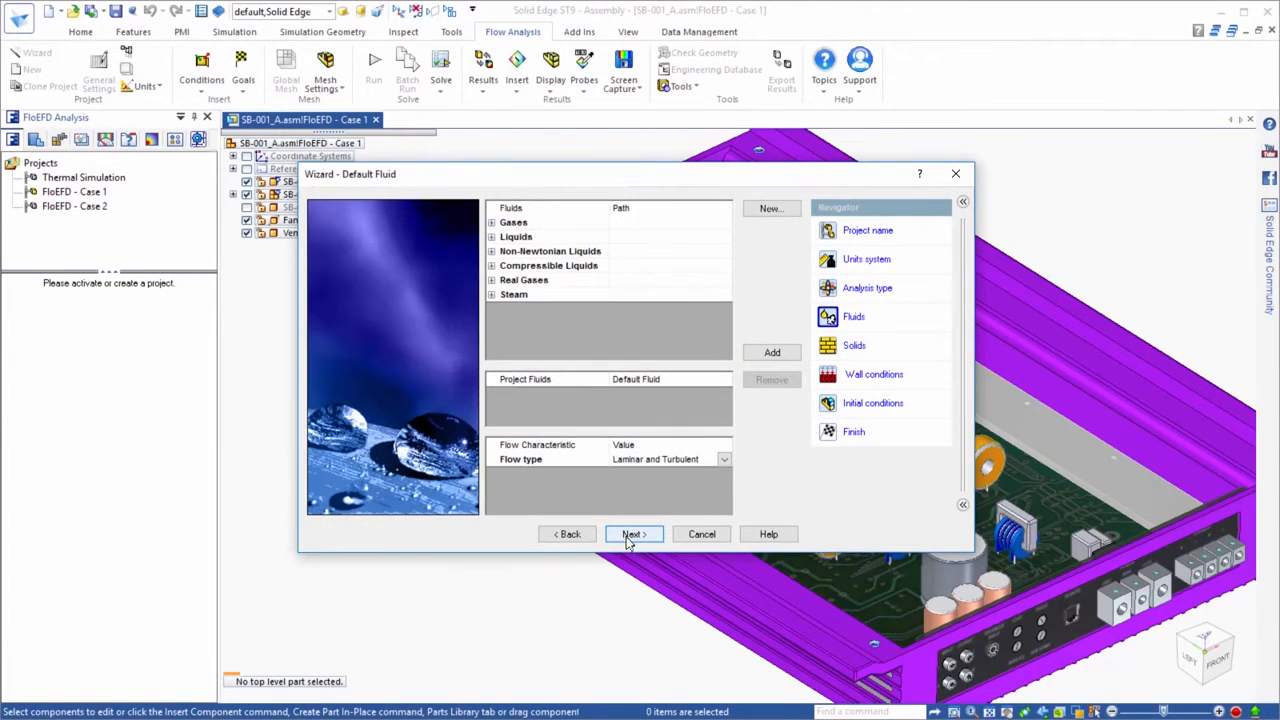
Add the gas Air as the default project fluid and make the pre-defined metal Aluminum the default solid
{"action": "left_click", "coordinate": [491, 223]}
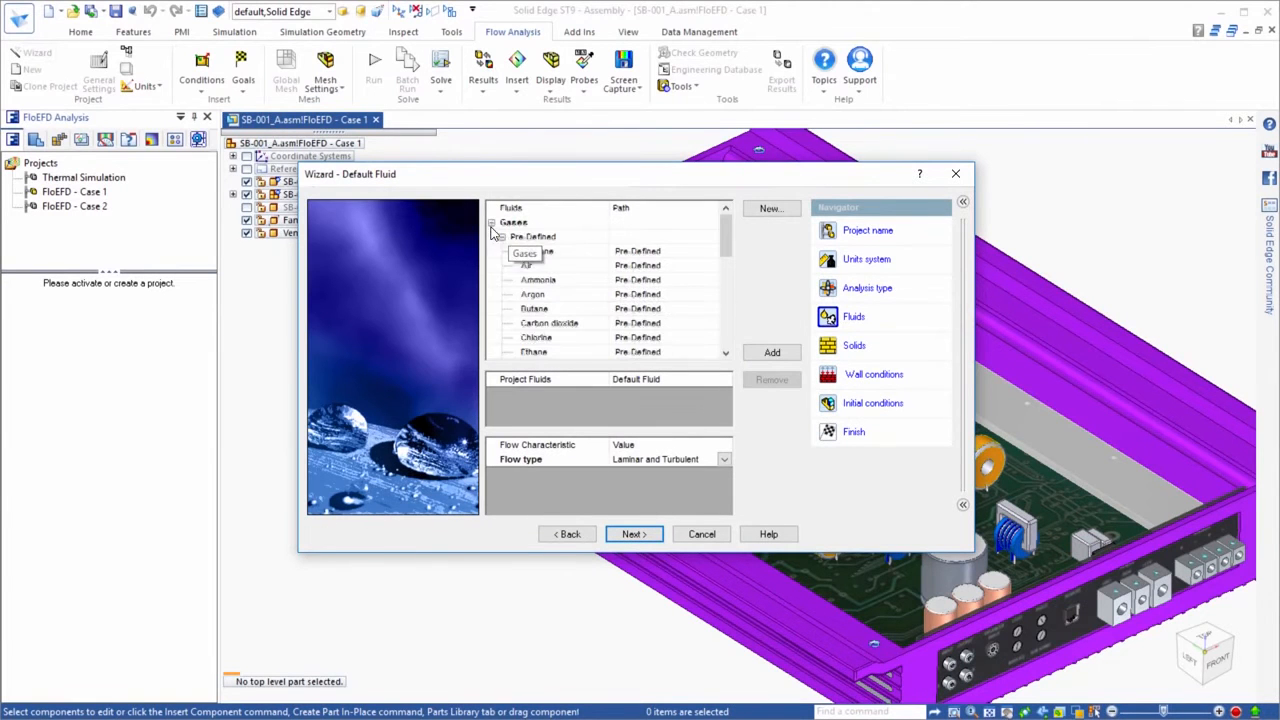
{"action": "double_click", "coordinate": [528, 266]}
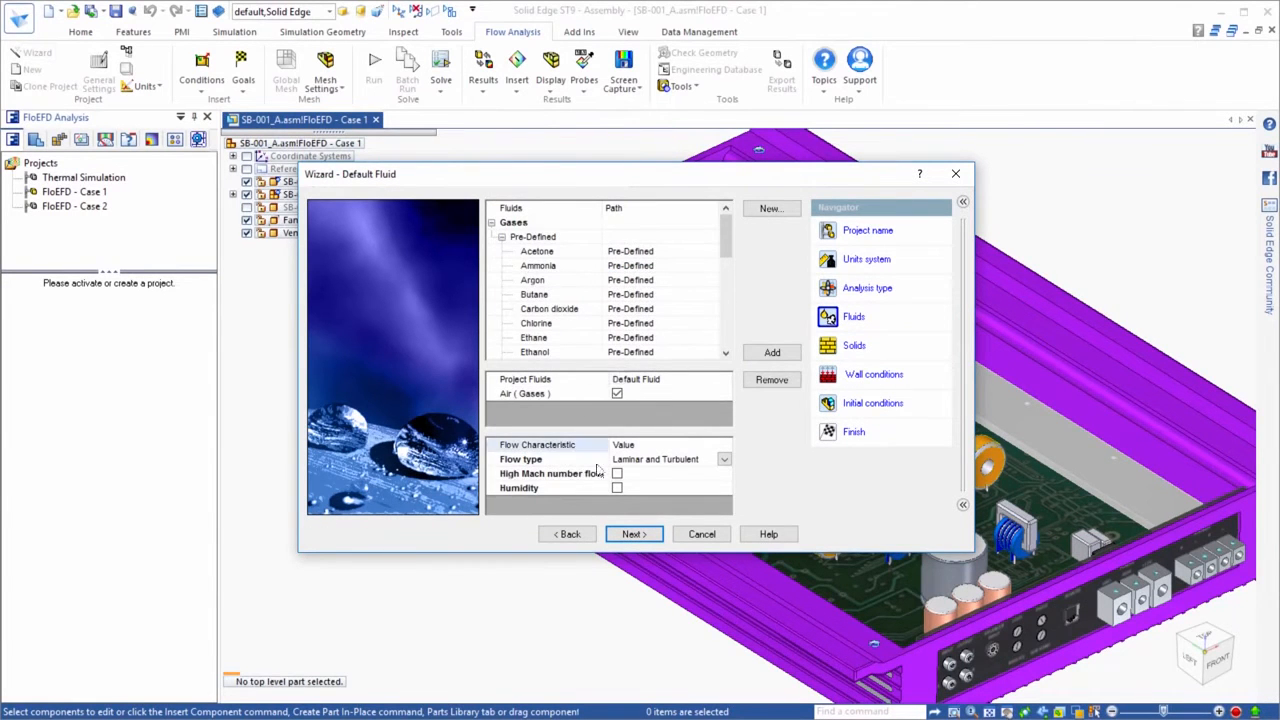
{"action": "left_click", "coordinate": [630, 535]}
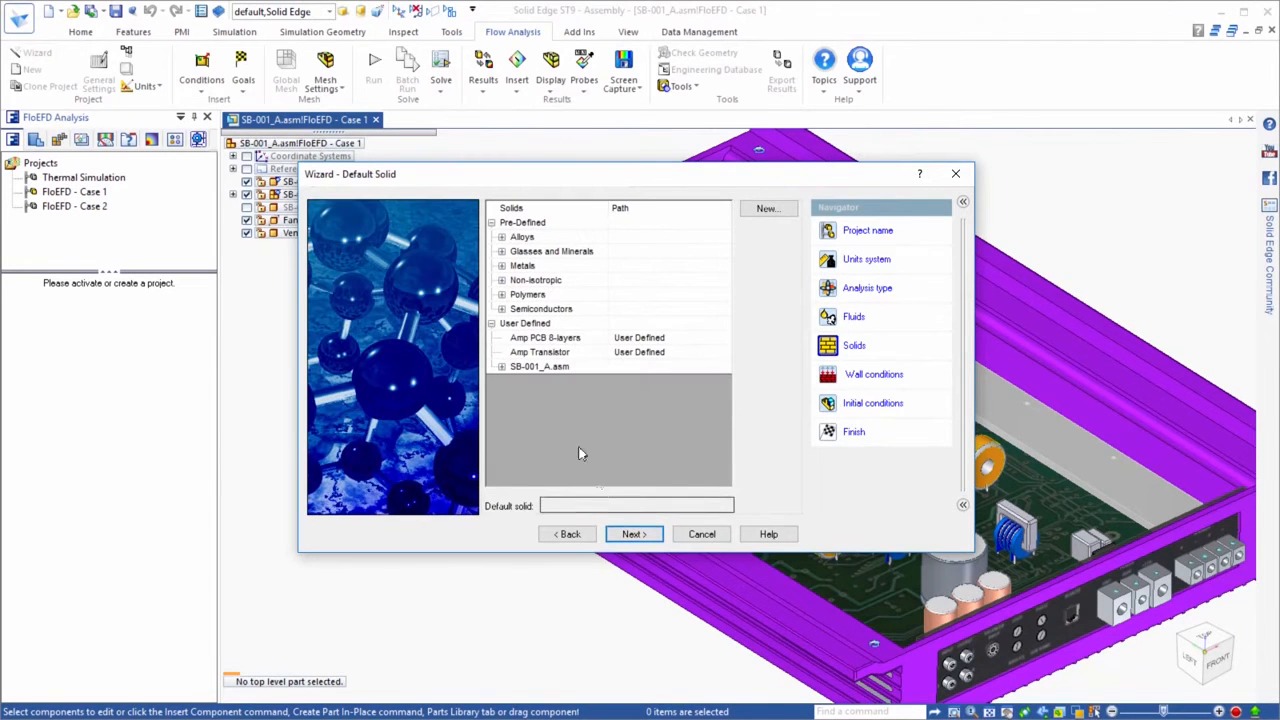
{"action": "left_click", "coordinate": [501, 266]}
{"action": "left_click", "coordinate": [537, 280]}
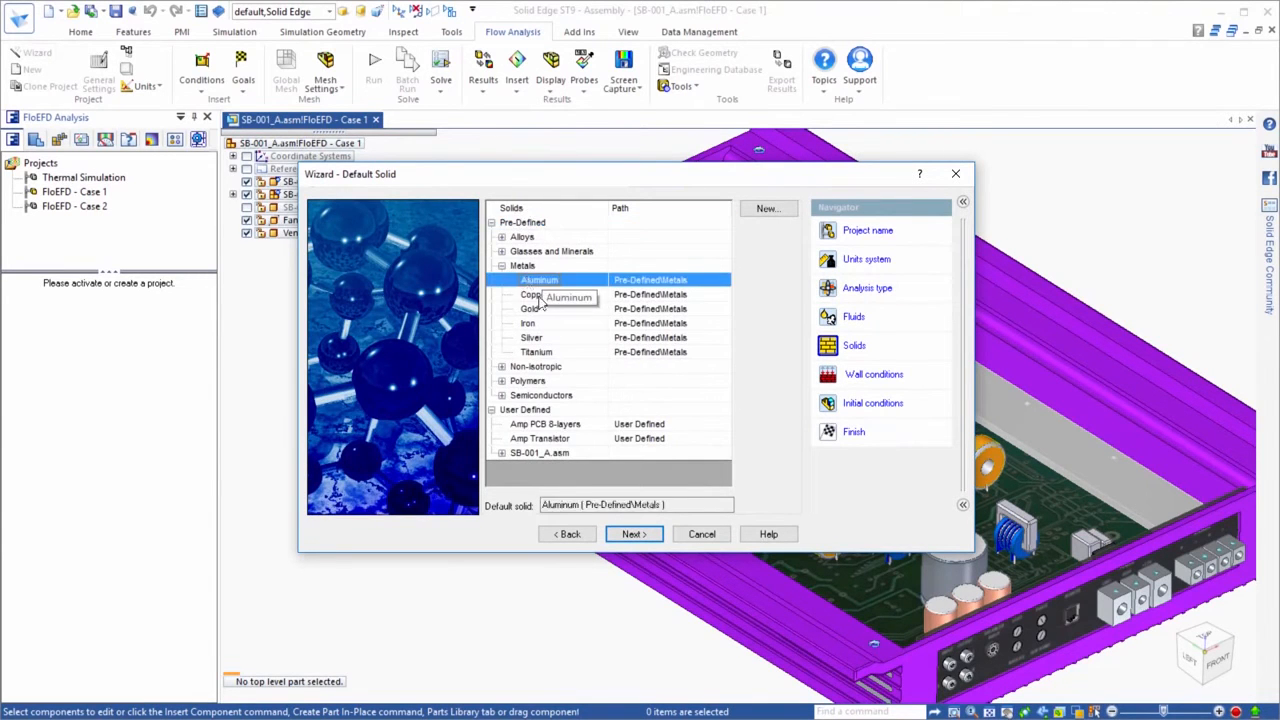
{"action": "left_click", "coordinate": [622, 535]}
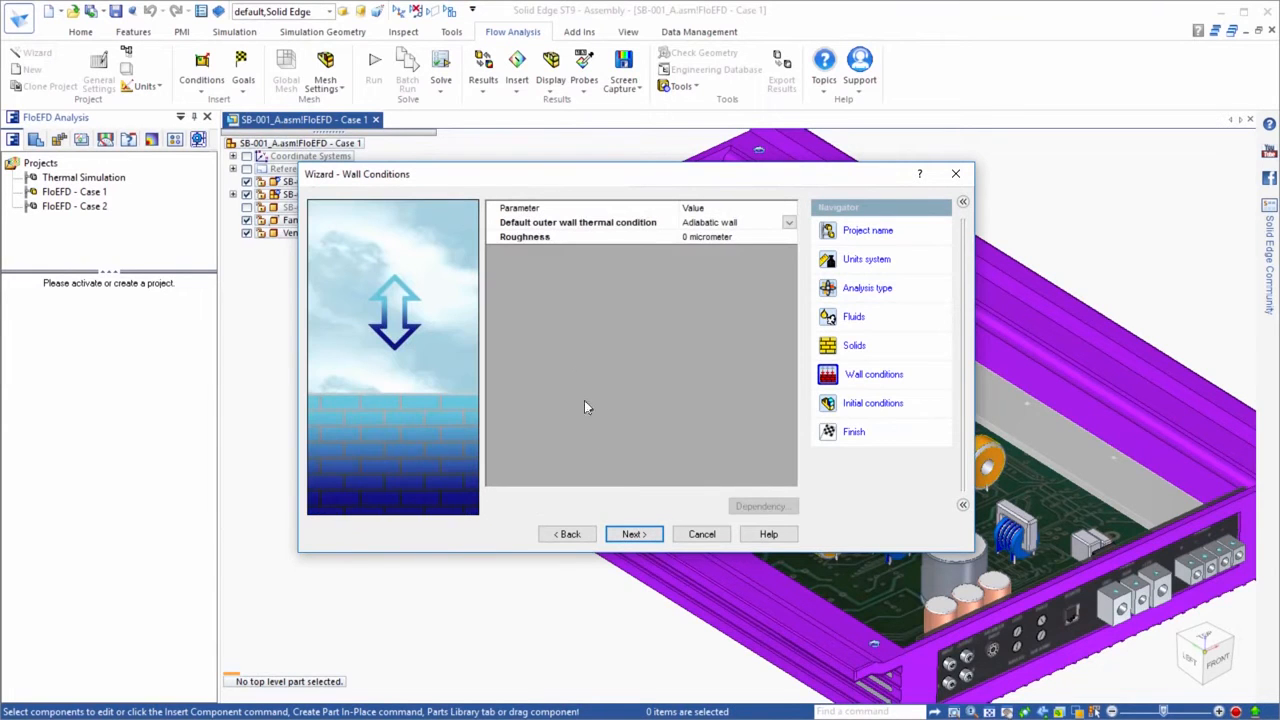
Set the default outer wall condition to a heat transfer coefficient of 5 W/m^2/K with an external fluid temperature of 25 °C
{"action": "left_click", "coordinate": [790, 224]}
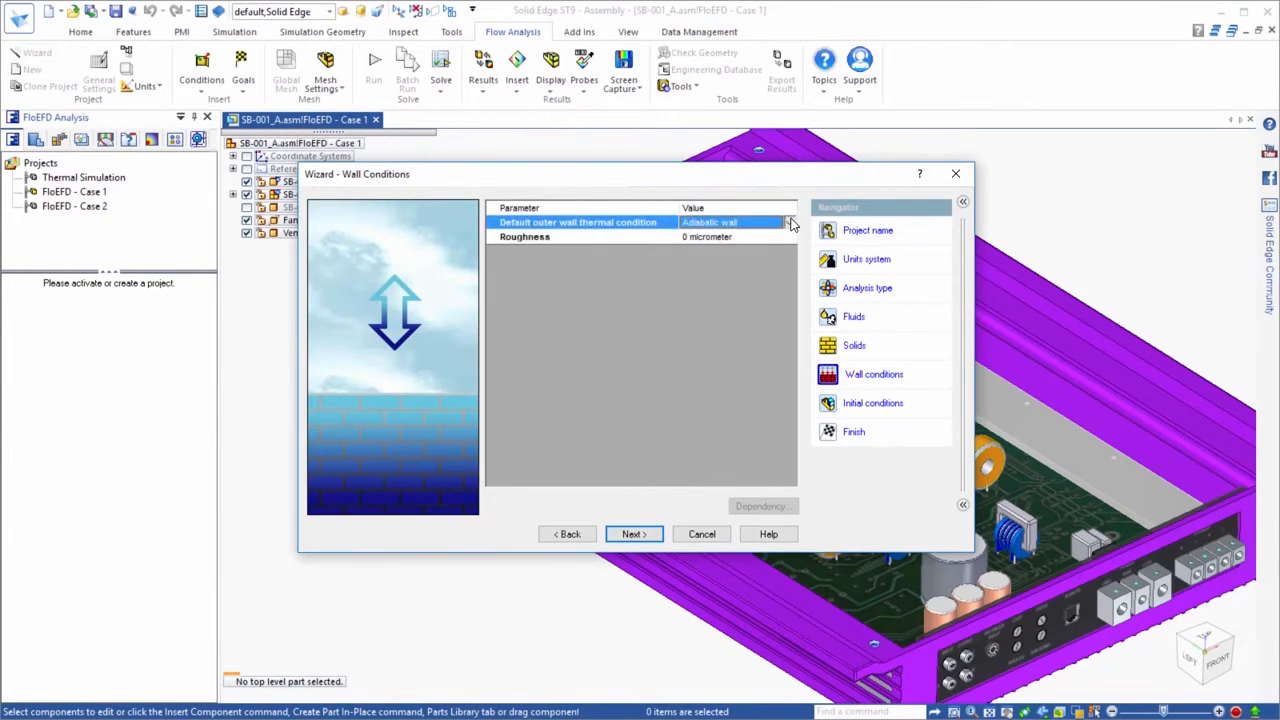
{"action": "left_click", "coordinate": [790, 224]}
{"action": "left_click", "coordinate": [725, 244]}
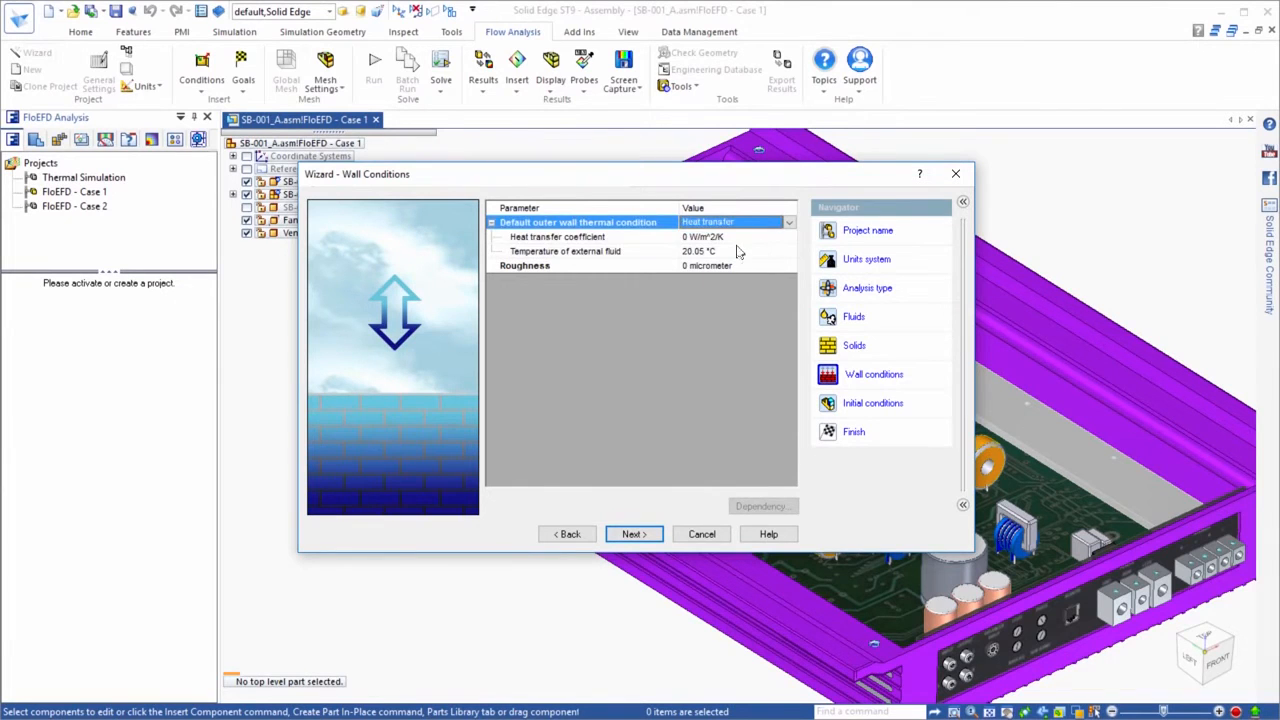
{"action": "left_click", "coordinate": [737, 240]}
{"action": "left_click", "coordinate": [737, 238]}
{"action": "type", "text": "5"}
{"action": "left_click", "coordinate": [677, 254]}
{"action": "left_click", "coordinate": [677, 255]}
{"action": "type", "text": "20.05"}
{"action": "key", "text": "Return"}
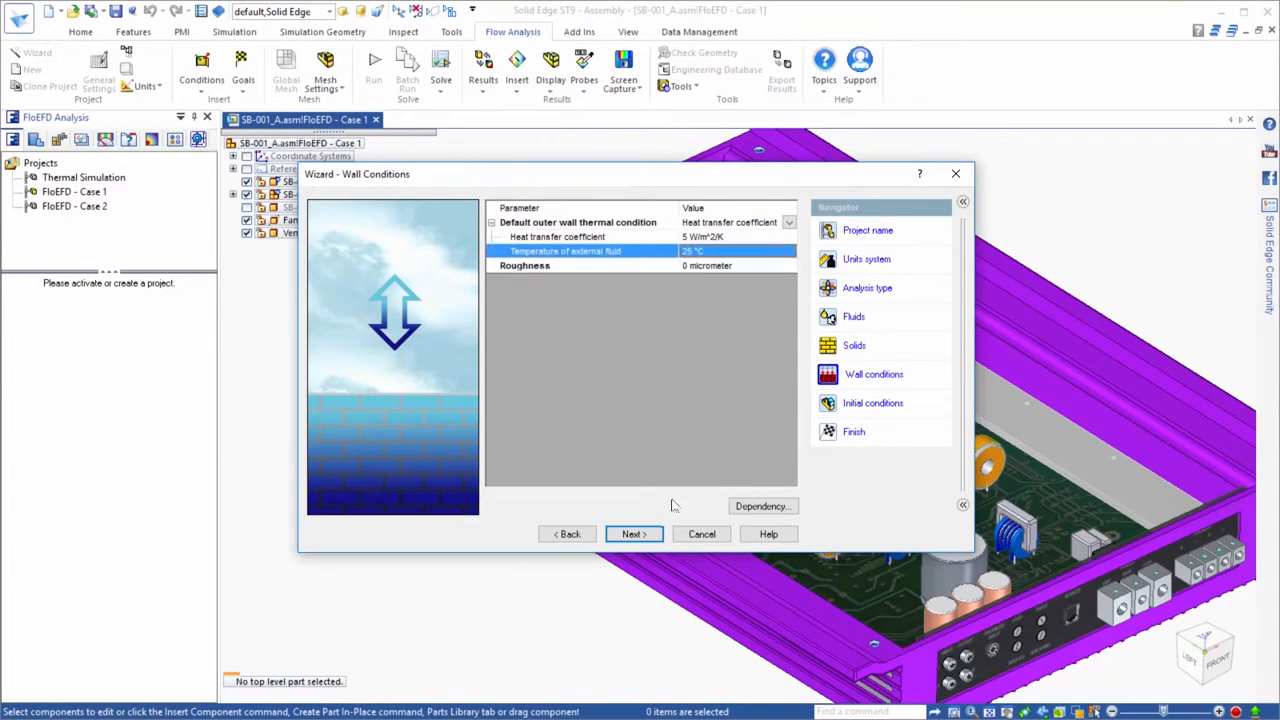
{"action": "left_click", "coordinate": [640, 534]}
Set the initial thermodynamic temperature to 25 °C, enter the initial solid temperature, and finish the project wizard
{"action": "left_click", "coordinate": [678, 280]}
{"action": "left_click", "coordinate": [684, 279]}
{"action": "type", "text": "25"}
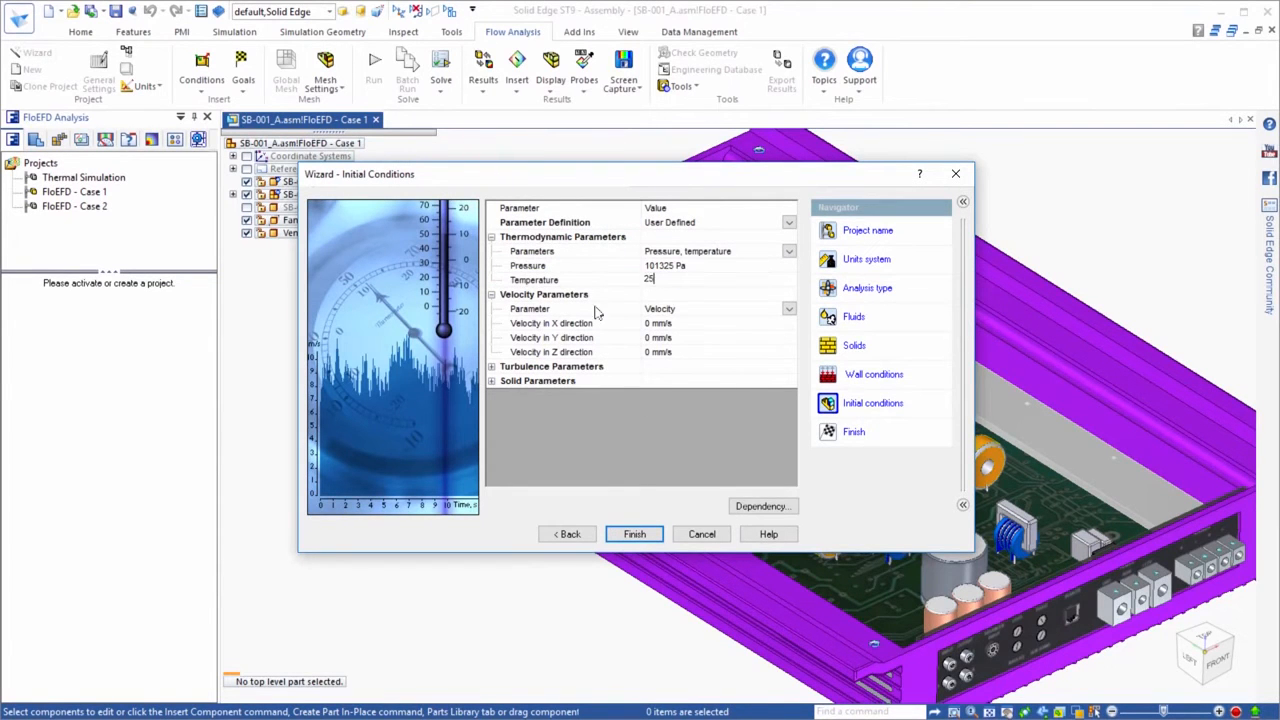
{"action": "left_click", "coordinate": [491, 381]}
{"action": "left_click", "coordinate": [660, 395]}
{"action": "left_click", "coordinate": [668, 396]}
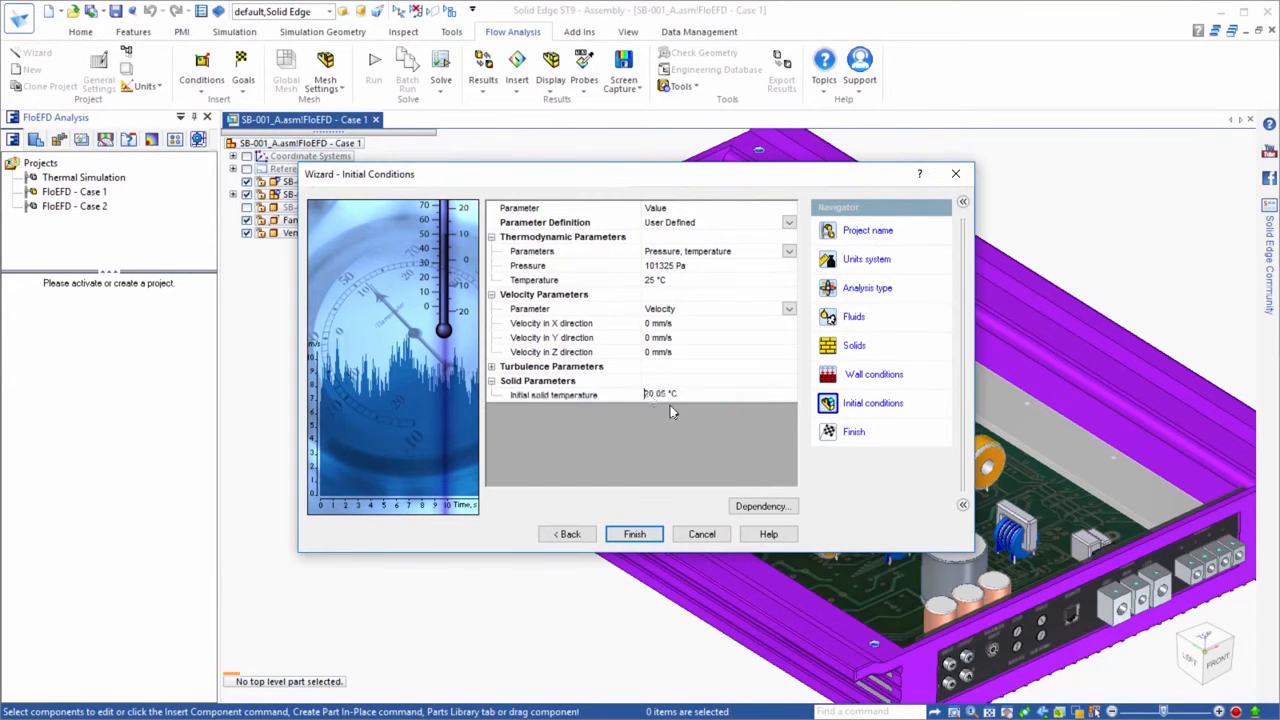
{"action": "type", "text": "25"}
{"action": "left_click", "coordinate": [634, 534]}
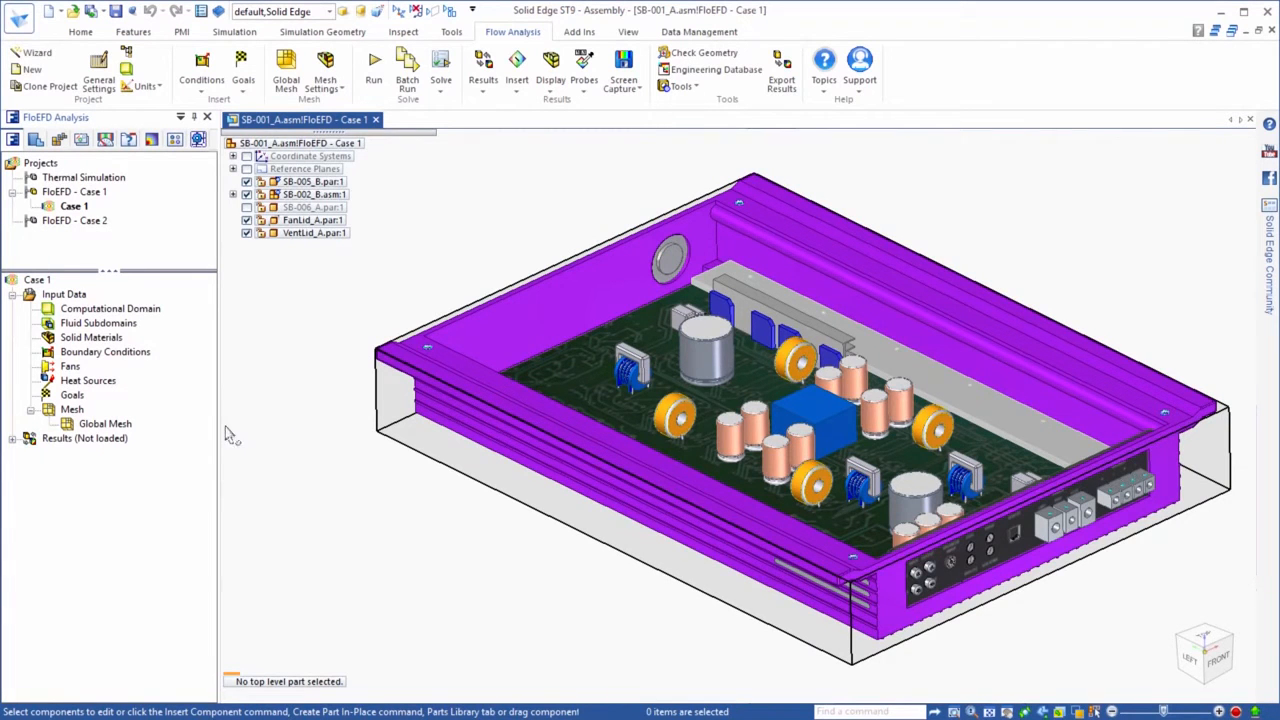
Hide the computational domain of the Case 1 project
{"action": "right_click", "coordinate": [127, 312]}
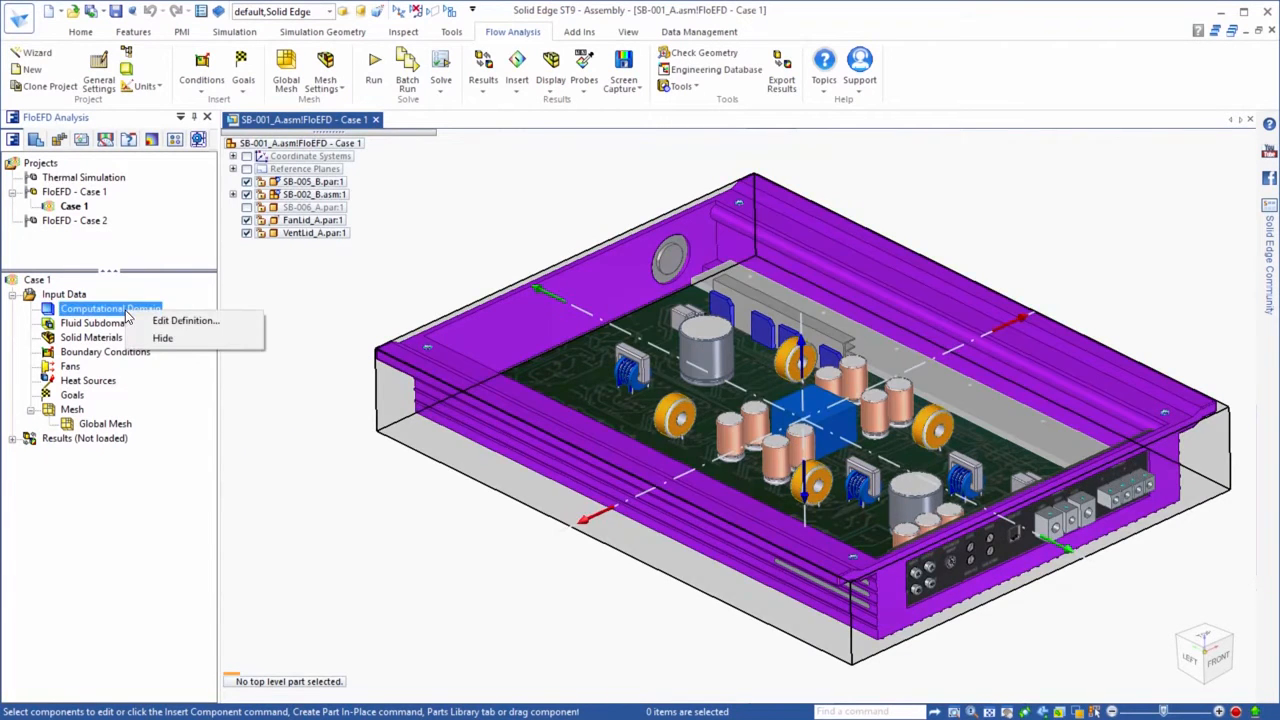
{"action": "left_click", "coordinate": [162, 338]}
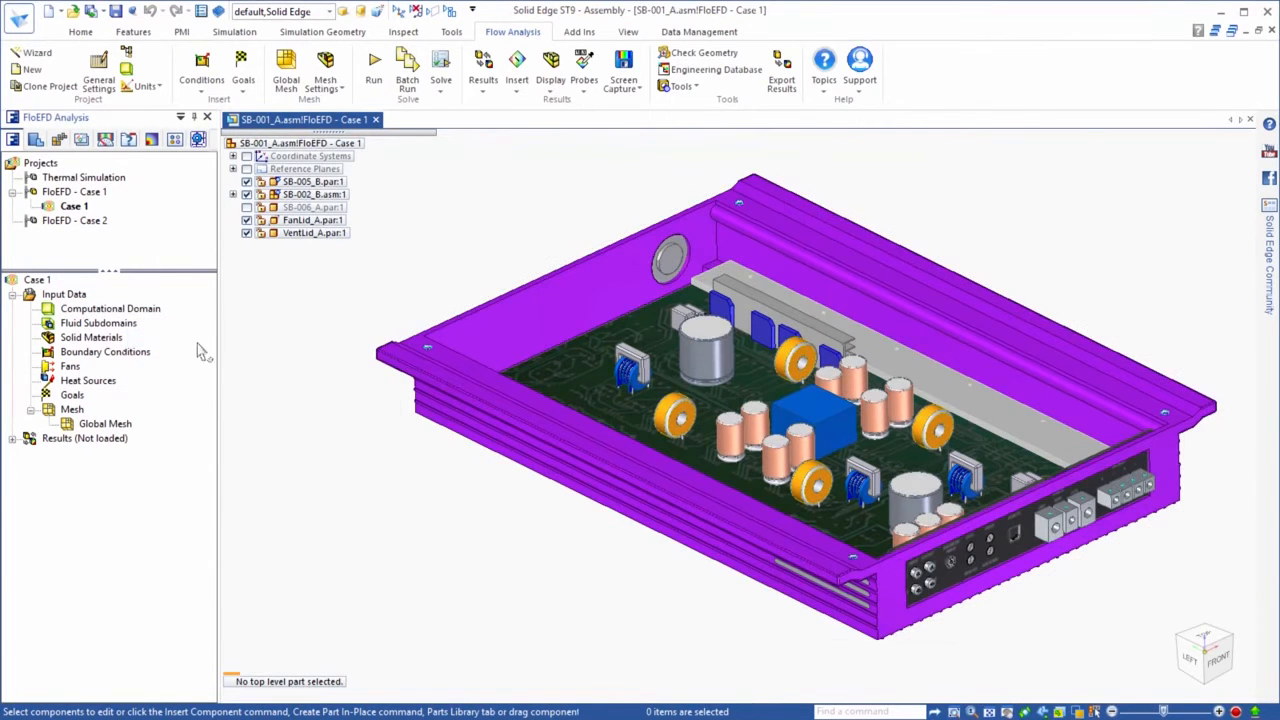
Assign the Amp PCB 8-layers material with anisotropy axis Z to the circuit board, and Amp Transistor to the blue transistors
{"action": "right_click", "coordinate": [72, 338]}
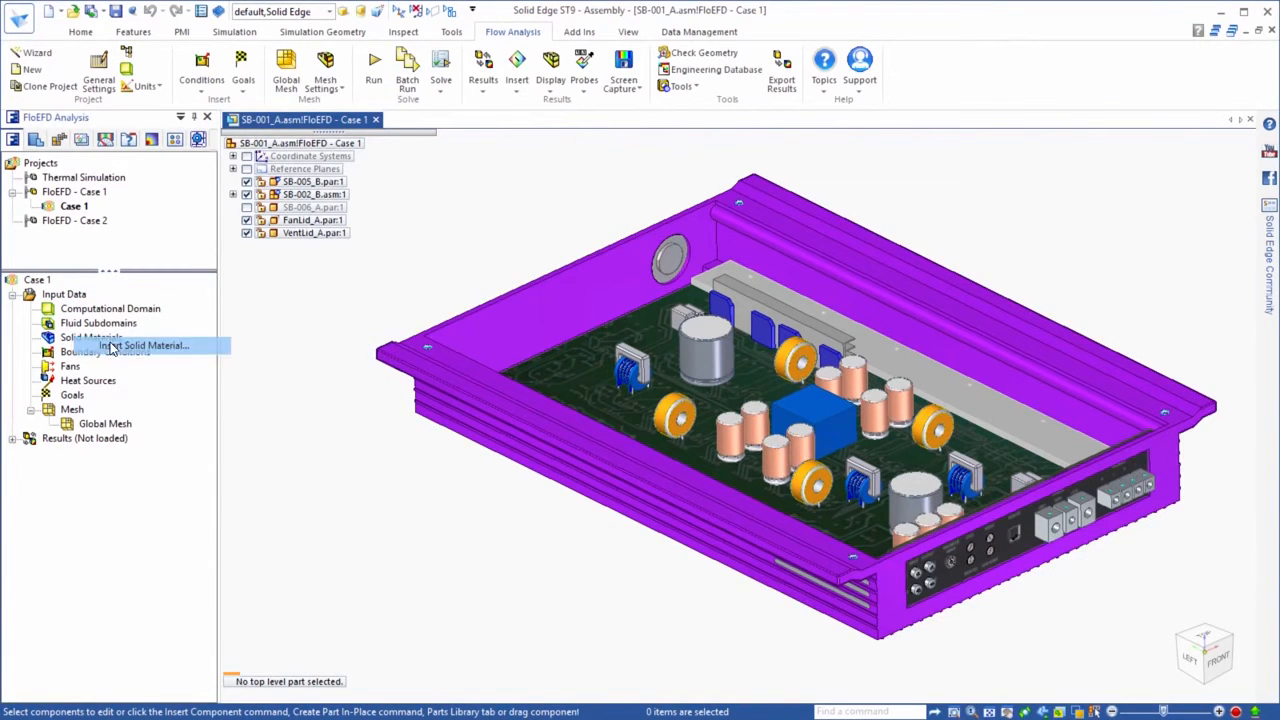
{"action": "left_click", "coordinate": [110, 346]}
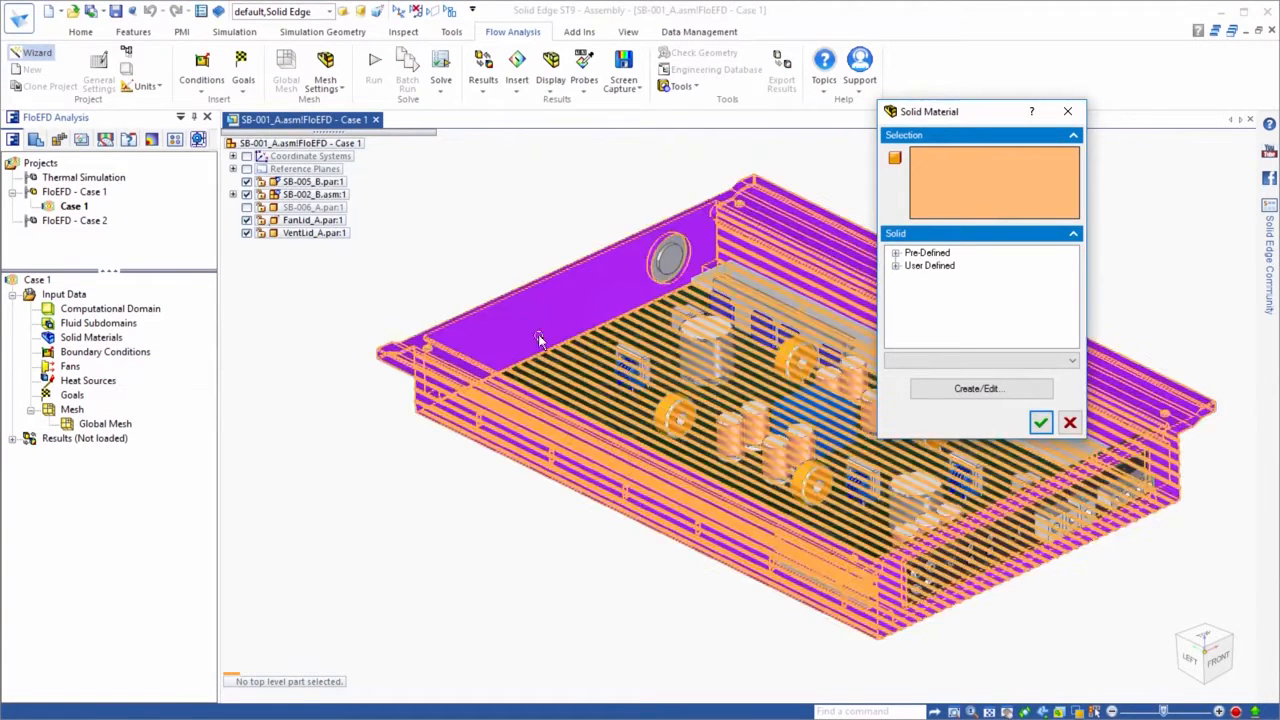
{"action": "left_click", "coordinate": [558, 360]}
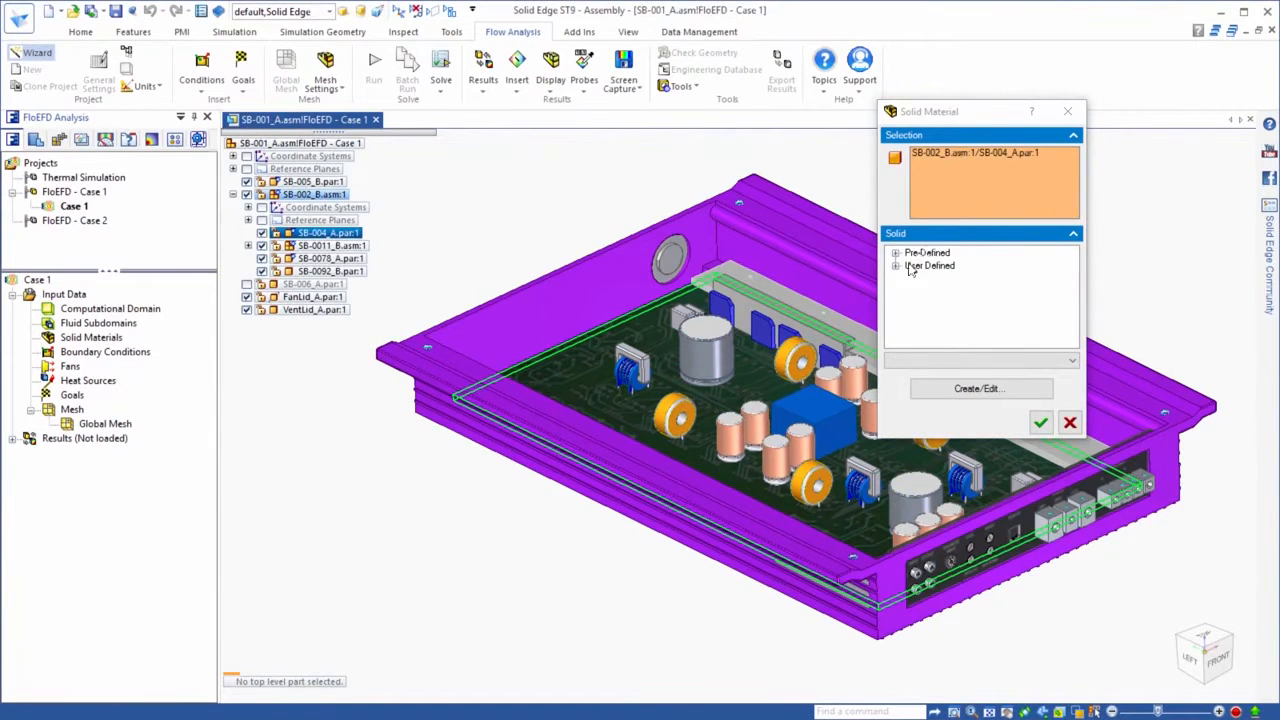
{"action": "left_click", "coordinate": [896, 266]}
{"action": "left_click", "coordinate": [936, 280]}
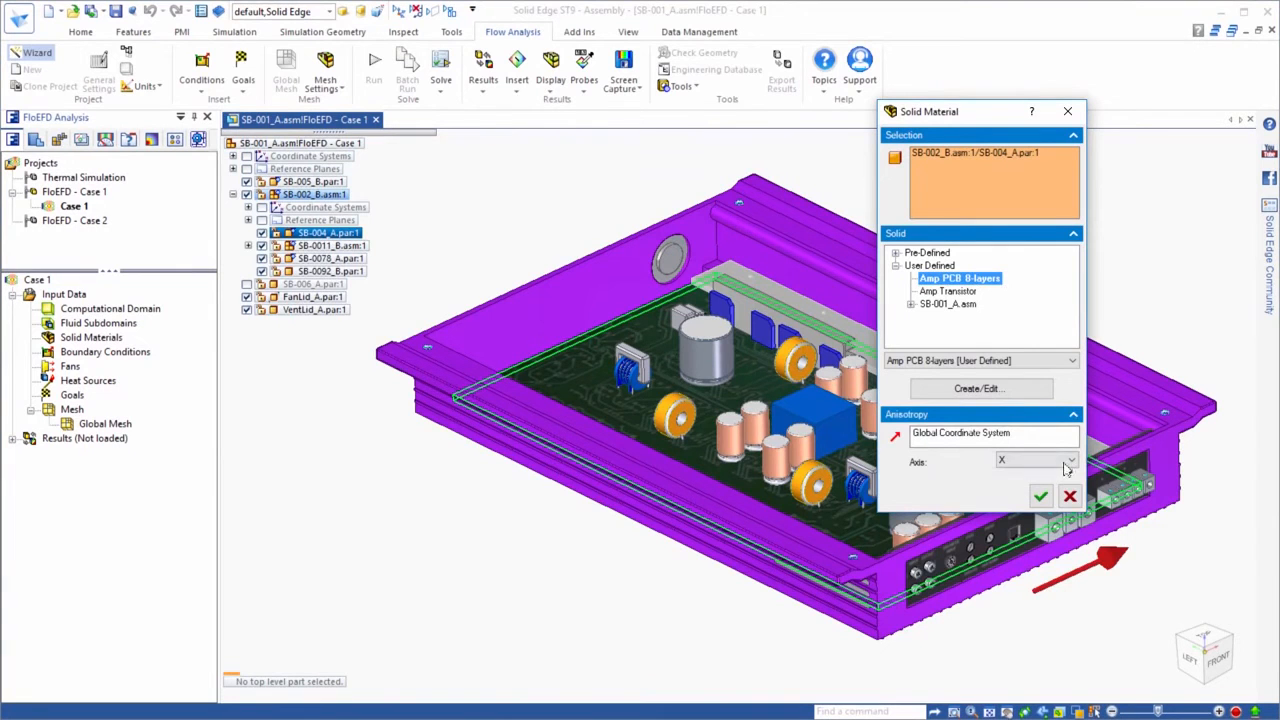
{"action": "left_click", "coordinate": [1068, 462]}
{"action": "left_click", "coordinate": [1022, 495]}
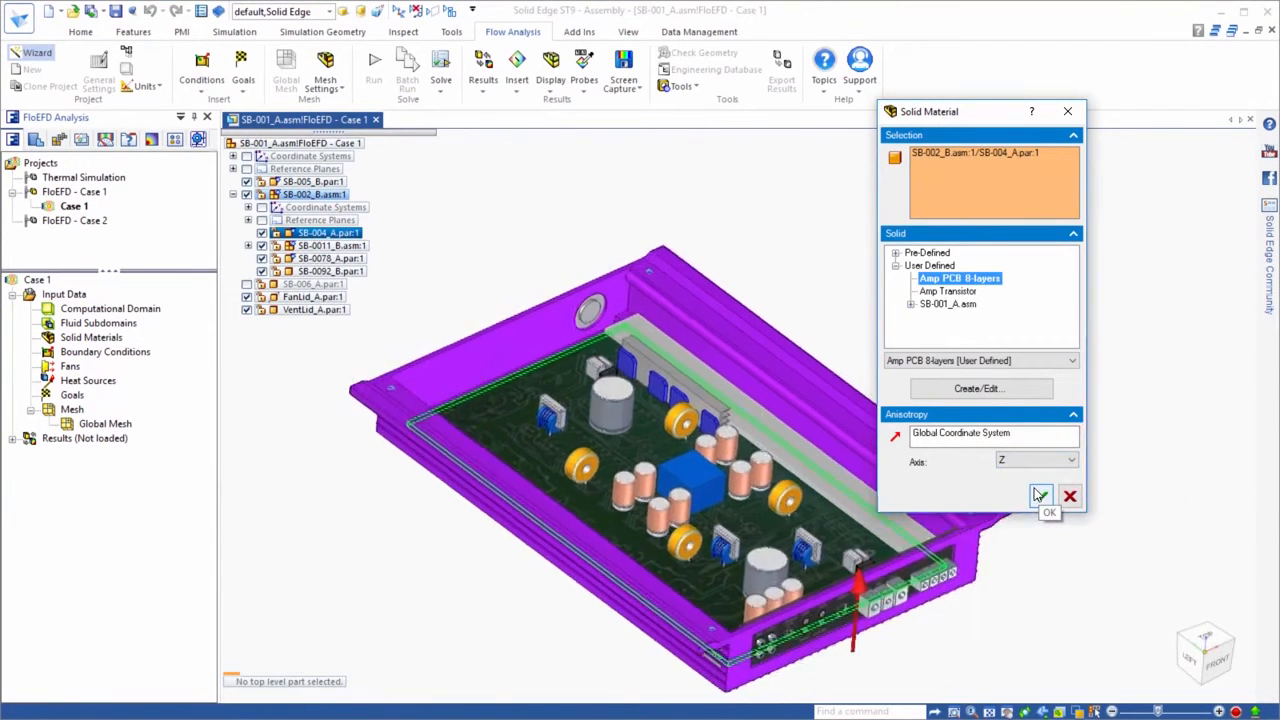
{"action": "left_click", "coordinate": [1041, 497]}
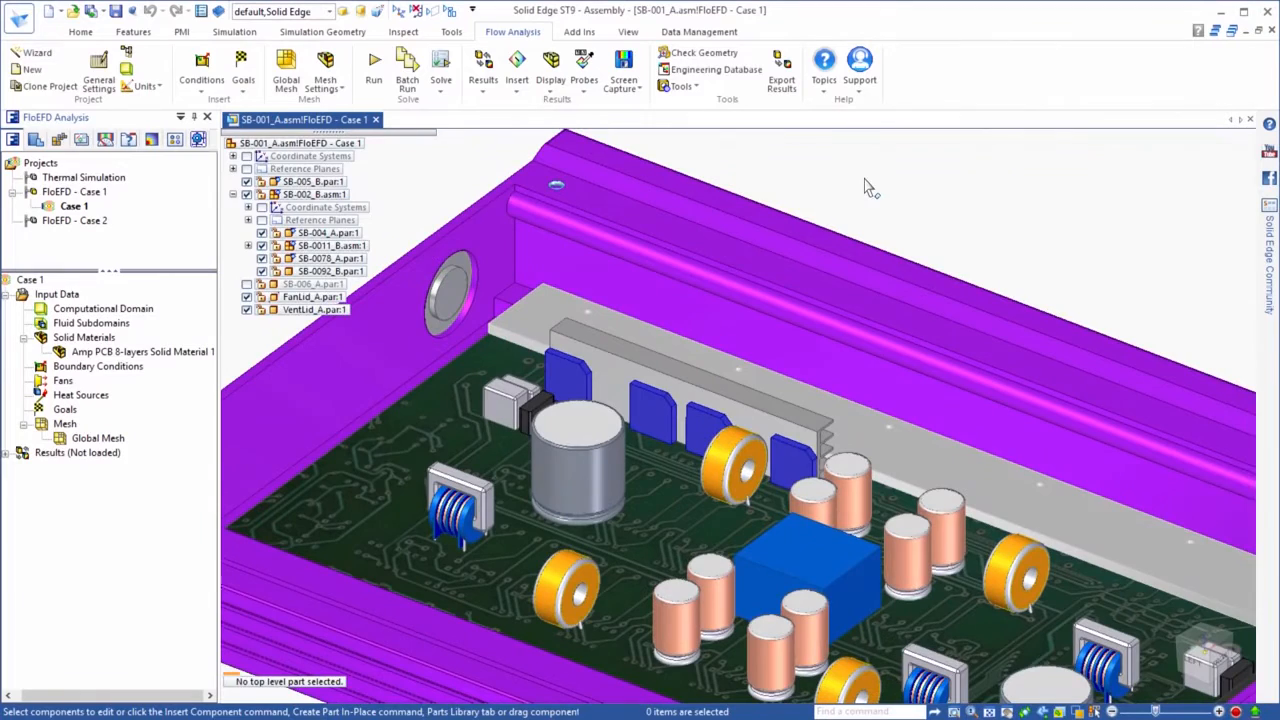
{"action": "left_click", "coordinate": [585, 378]}
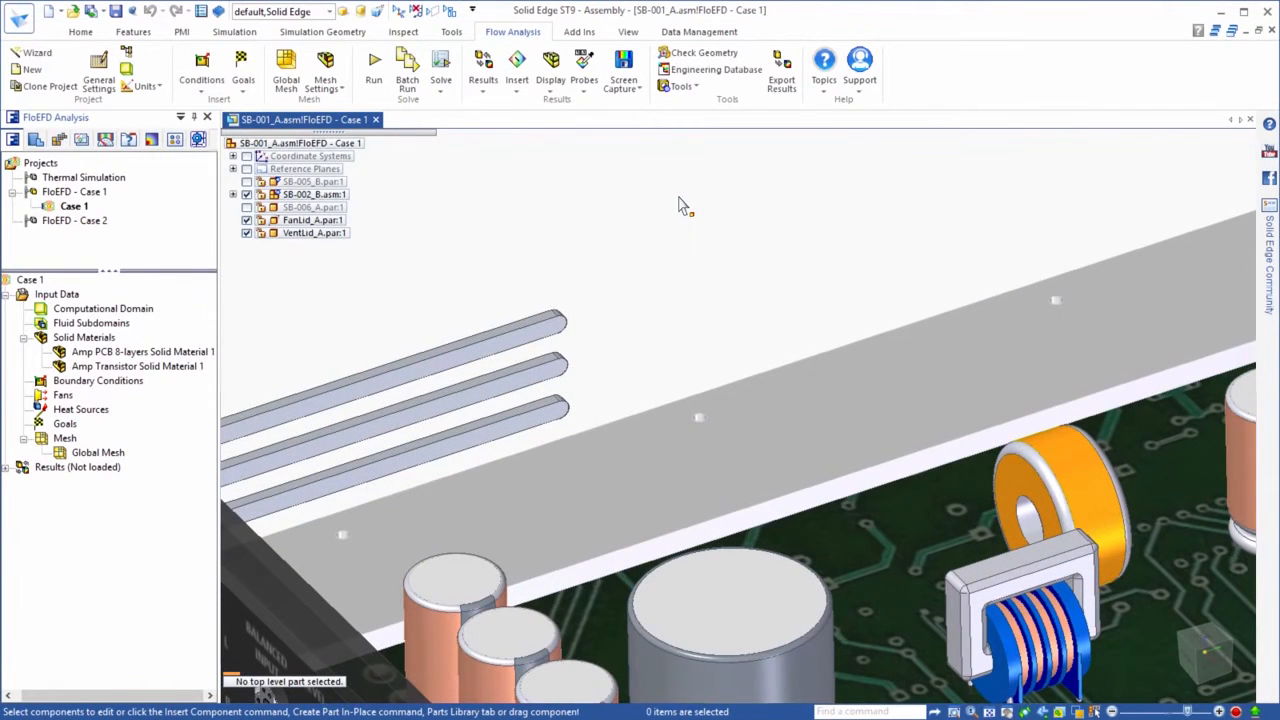
Apply an Environment Pressure boundary condition of 101325 Pa and 25 °C to the three slot faces of VentLid_A
{"action": "left_click", "coordinate": [556, 332]}
{"action": "left_click", "coordinate": [533, 381], "text": "ctrl"}
{"action": "left_click", "coordinate": [538, 410], "text": "ctrl"}
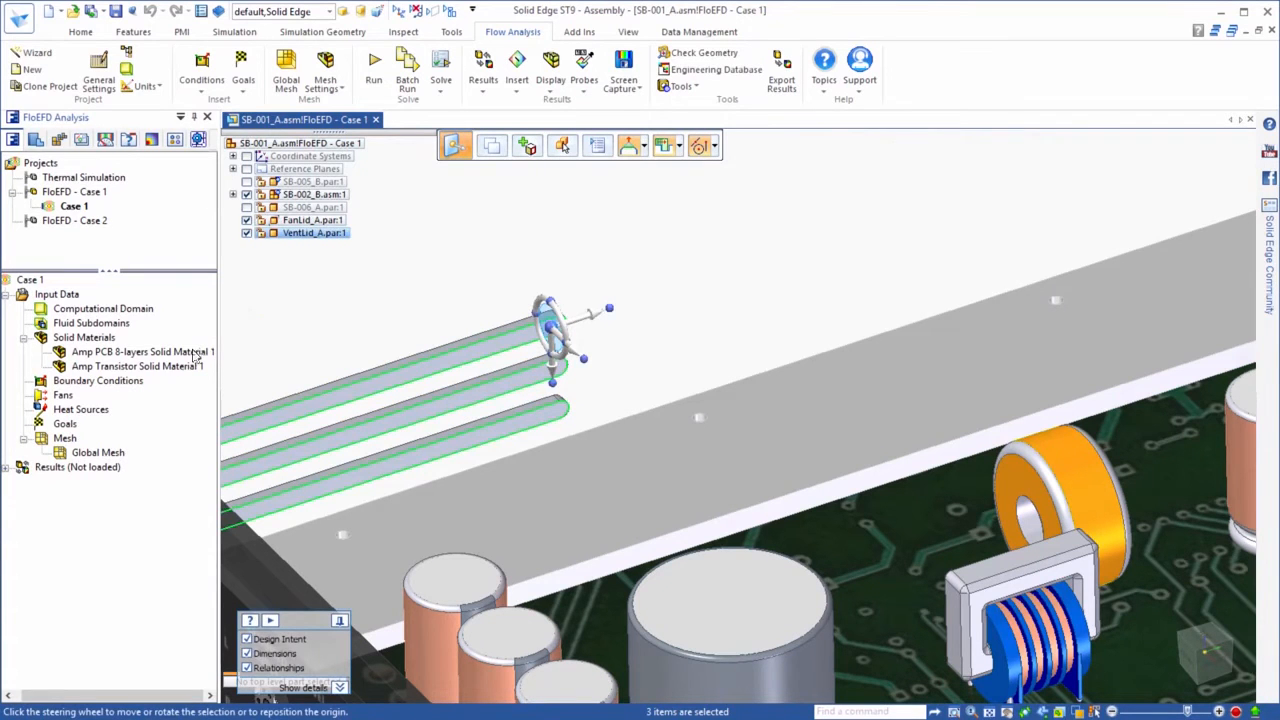
{"action": "right_click", "coordinate": [138, 386]}
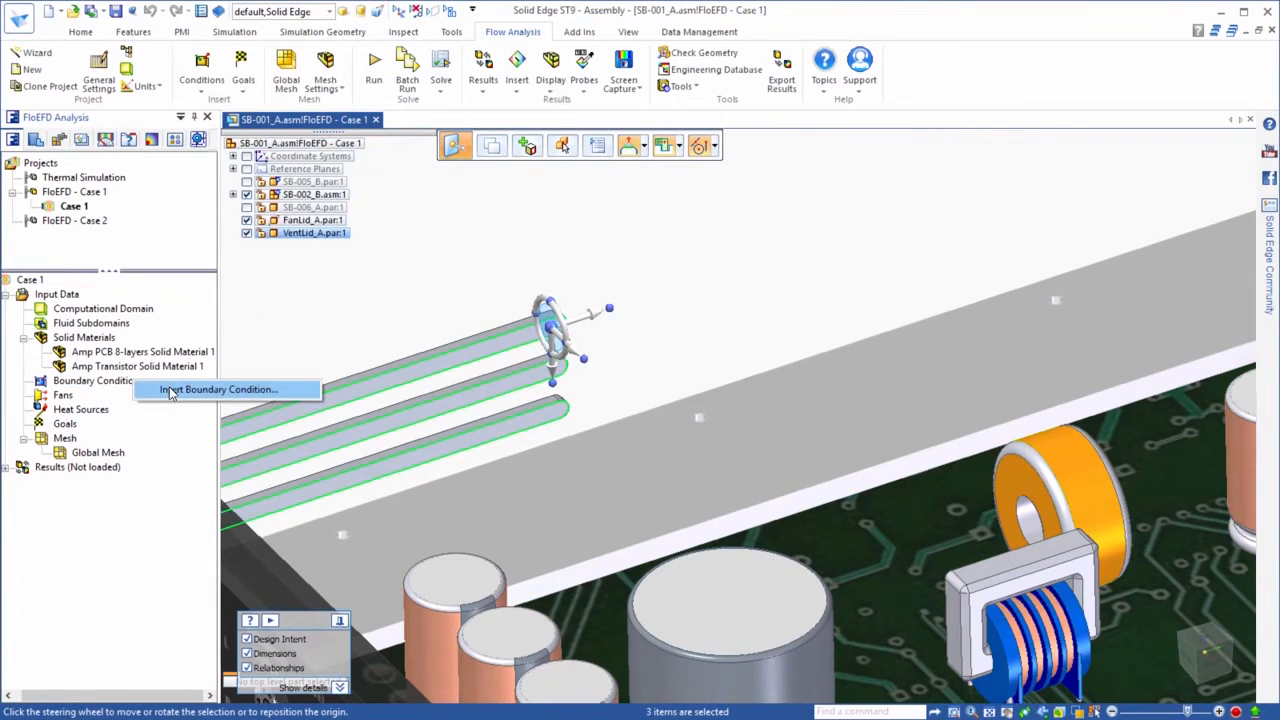
{"action": "left_click", "coordinate": [170, 393]}
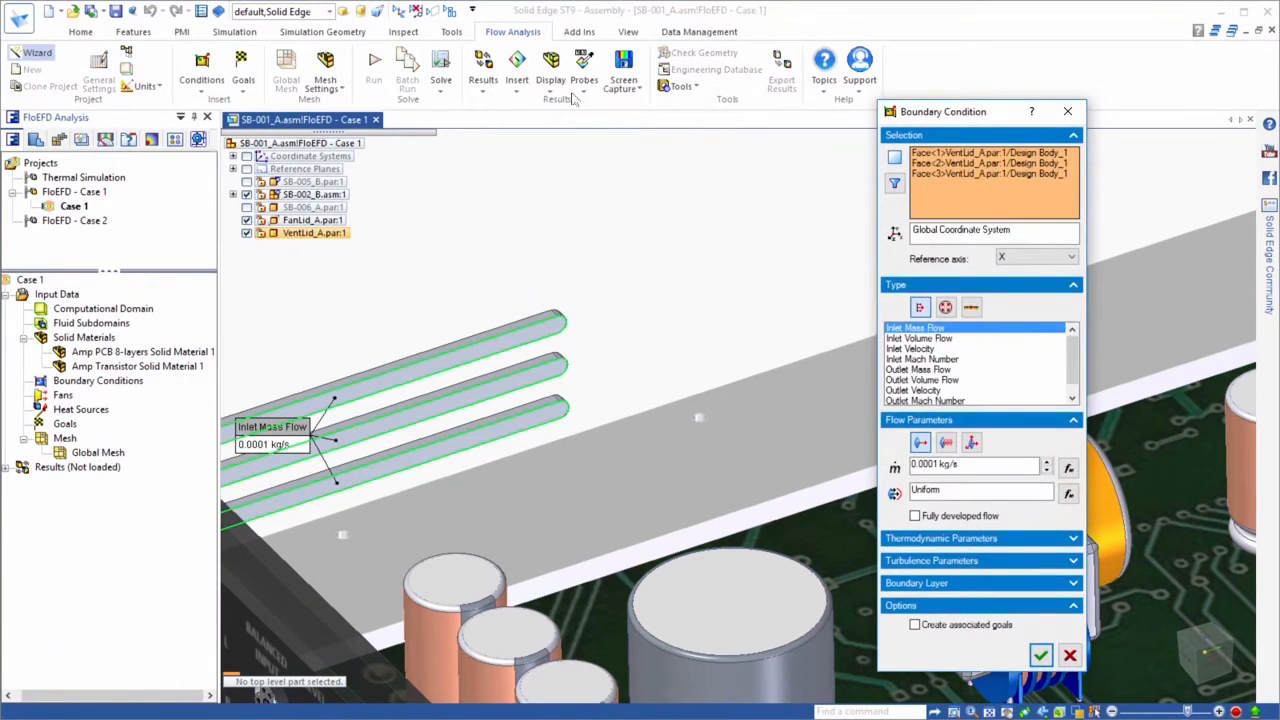
{"action": "left_click", "coordinate": [948, 309]}
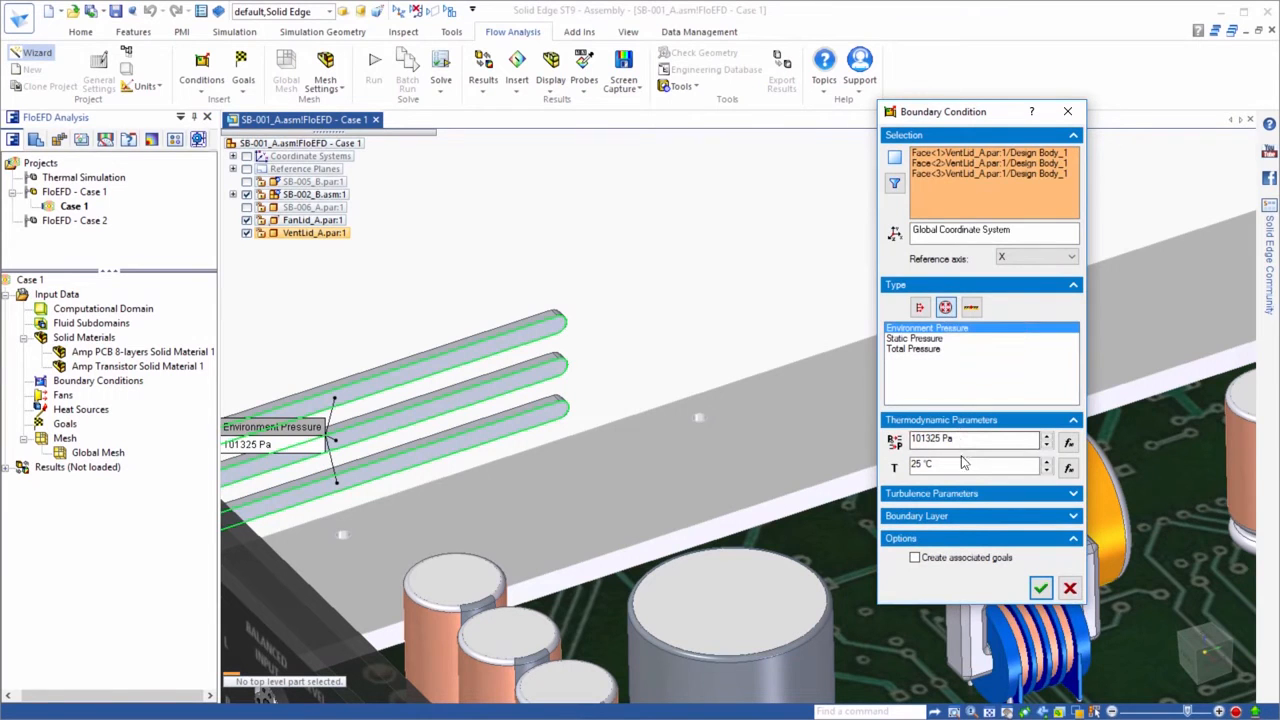
{"action": "left_click", "coordinate": [1041, 590]}
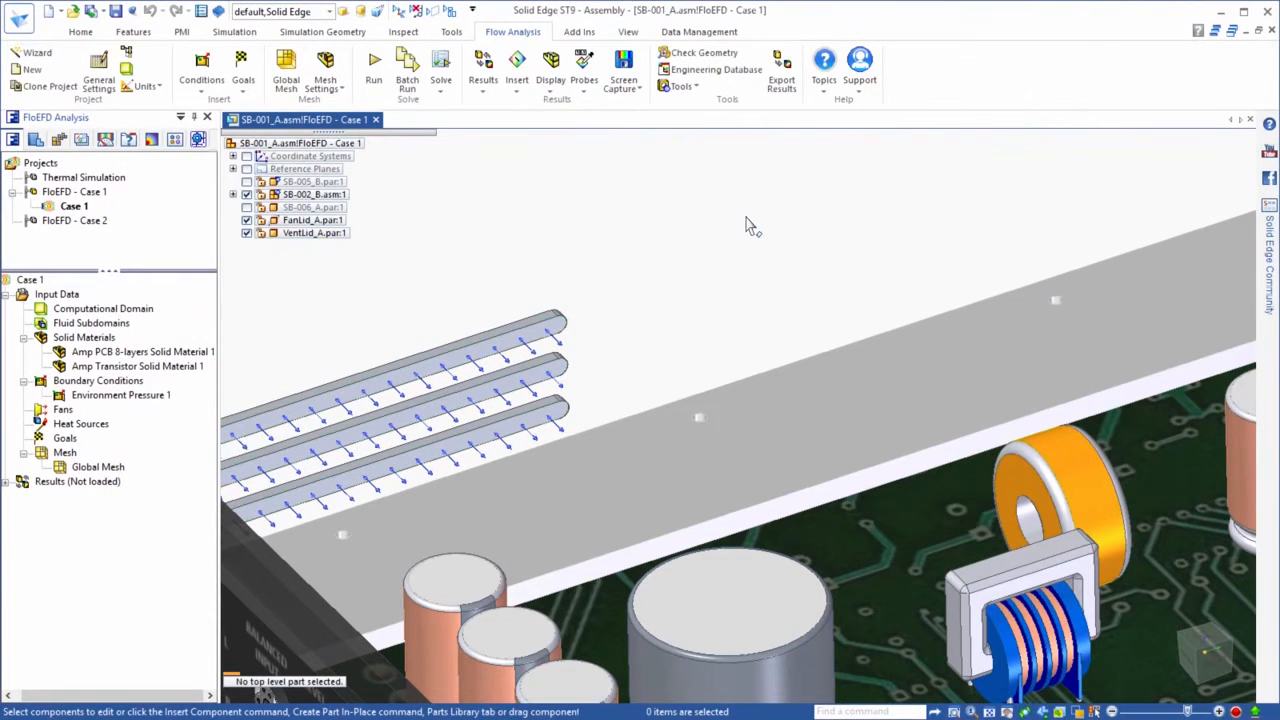
Show the SB-005_B housing and define an Outer Wall boundary condition with a wall temperature of 25 °C
{"action": "left_click", "coordinate": [246, 182]}
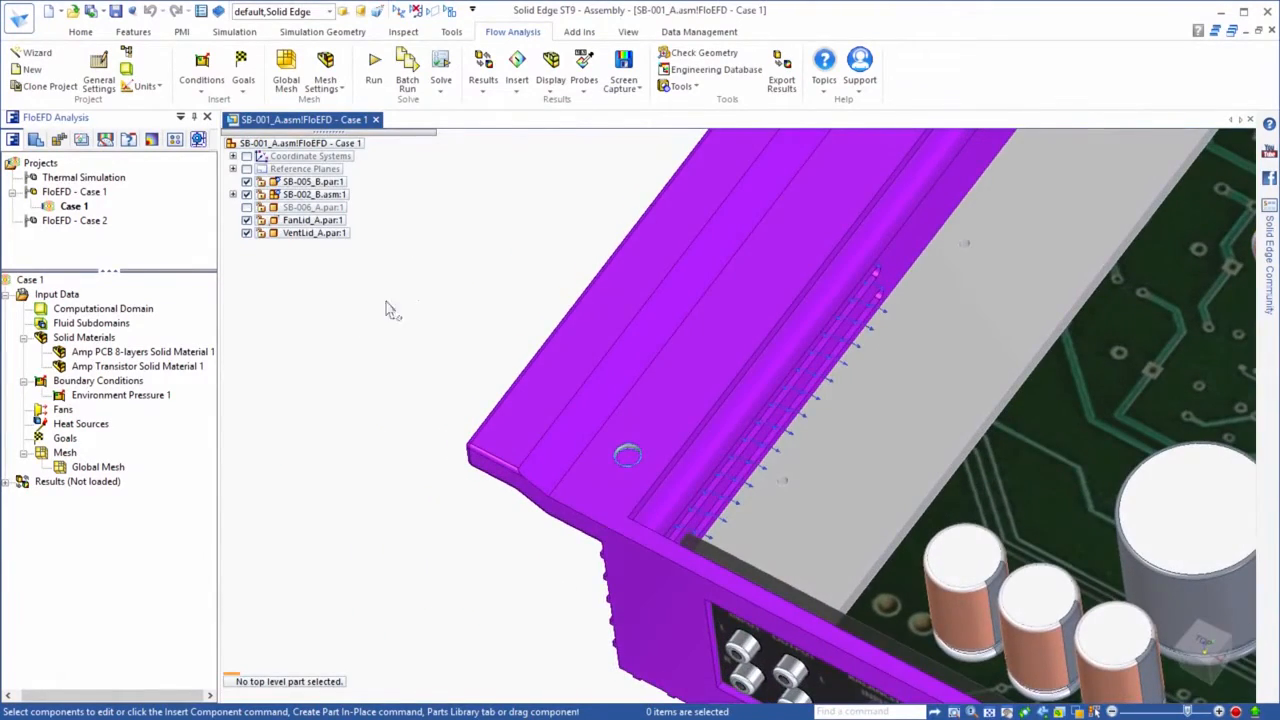
{"action": "right_click", "coordinate": [78, 386]}
{"action": "left_click", "coordinate": [107, 392]}
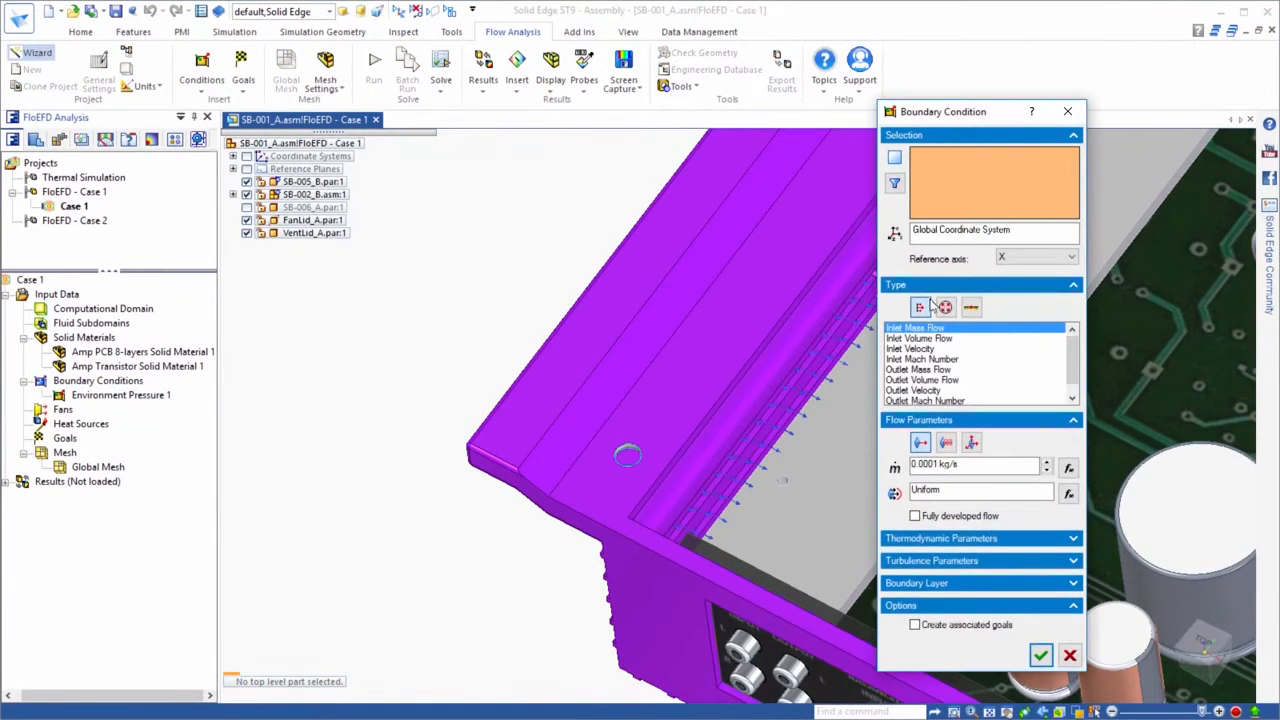
{"action": "left_click", "coordinate": [971, 307]}
{"action": "left_click", "coordinate": [910, 349]}
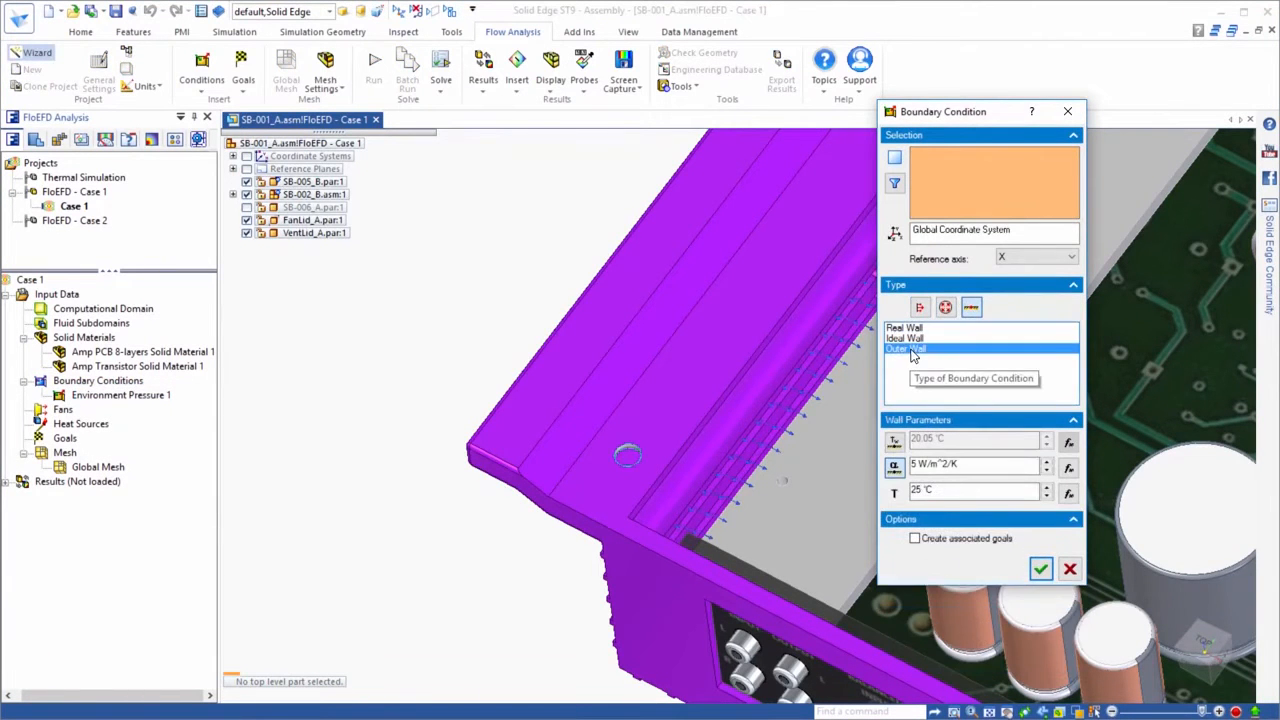
{"action": "left_click", "coordinate": [894, 441]}
{"action": "type", "text": "25"}
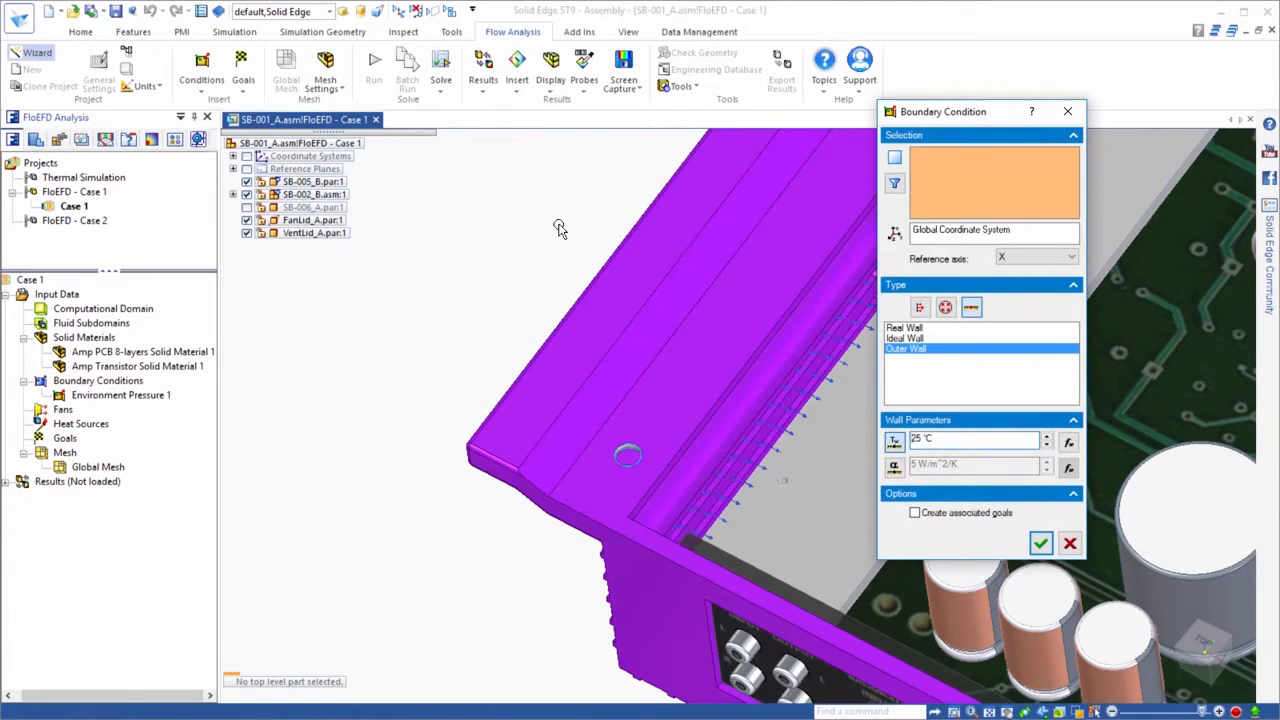
Apply the outer wall condition to the top faces of both side flanges of the SB-005_B housing
{"action": "left_click", "coordinate": [578, 355]}
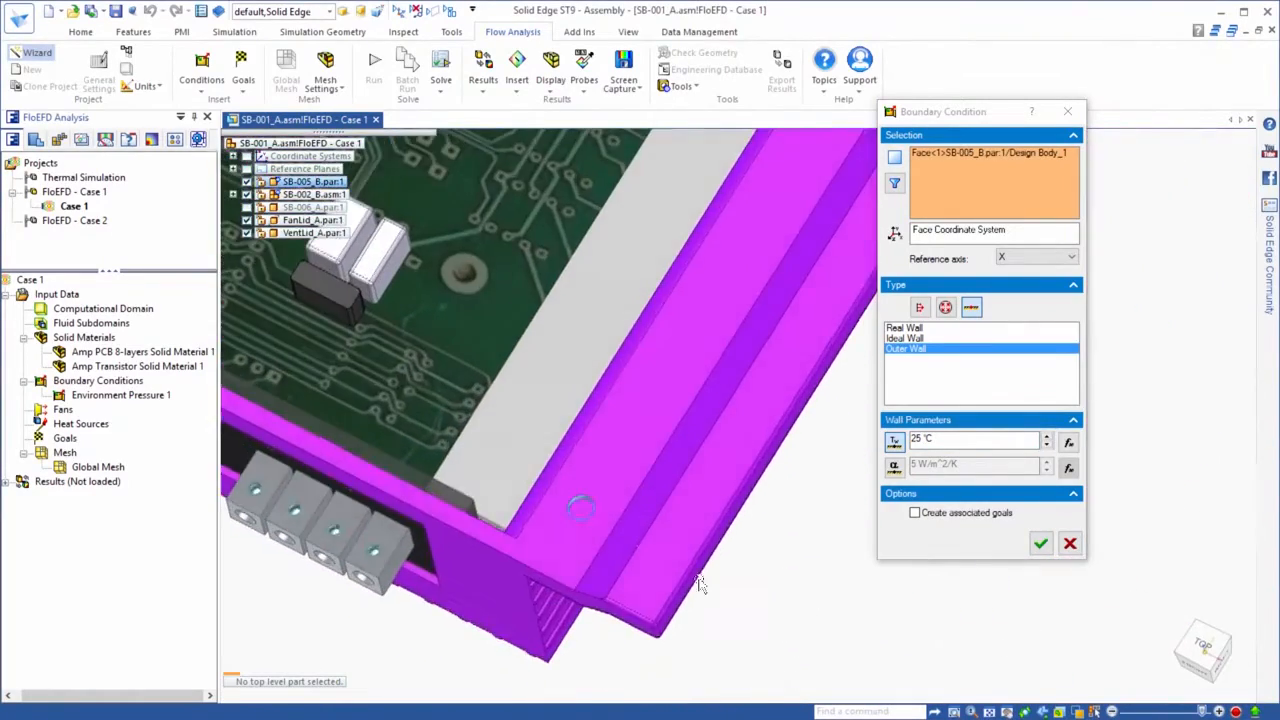
{"action": "left_click", "coordinate": [664, 571]}
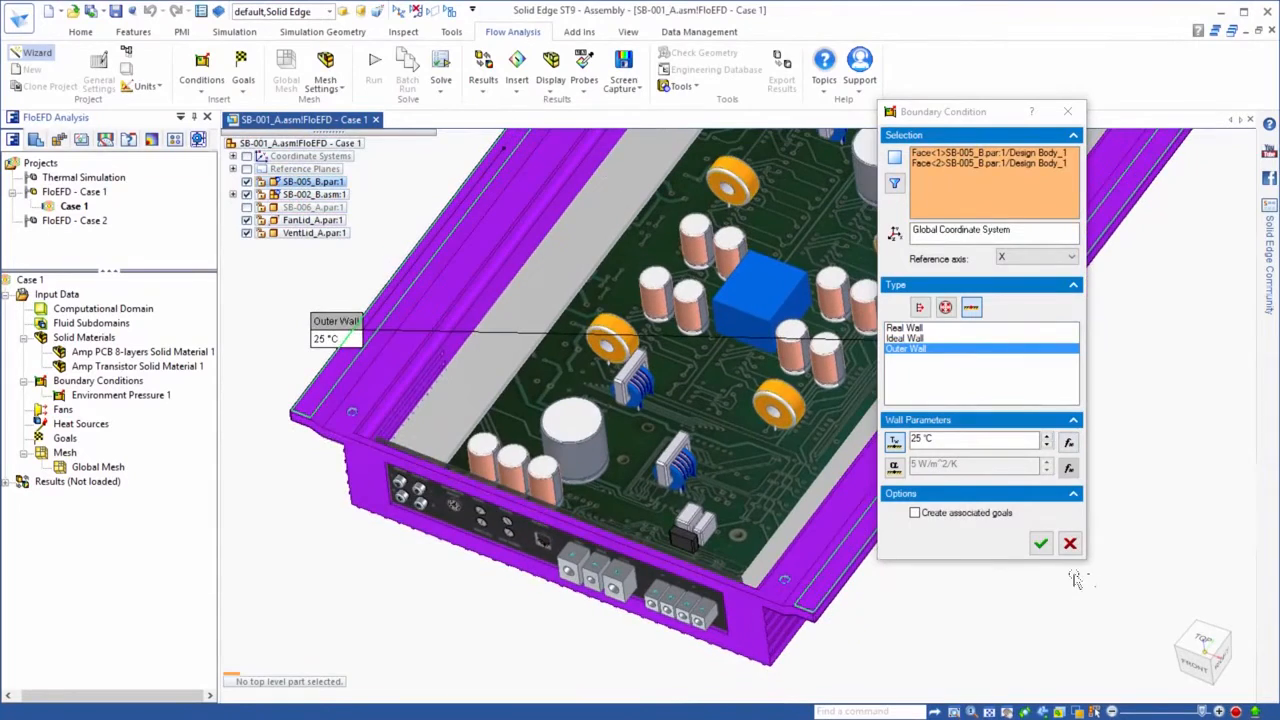
{"action": "left_click", "coordinate": [1040, 543]}
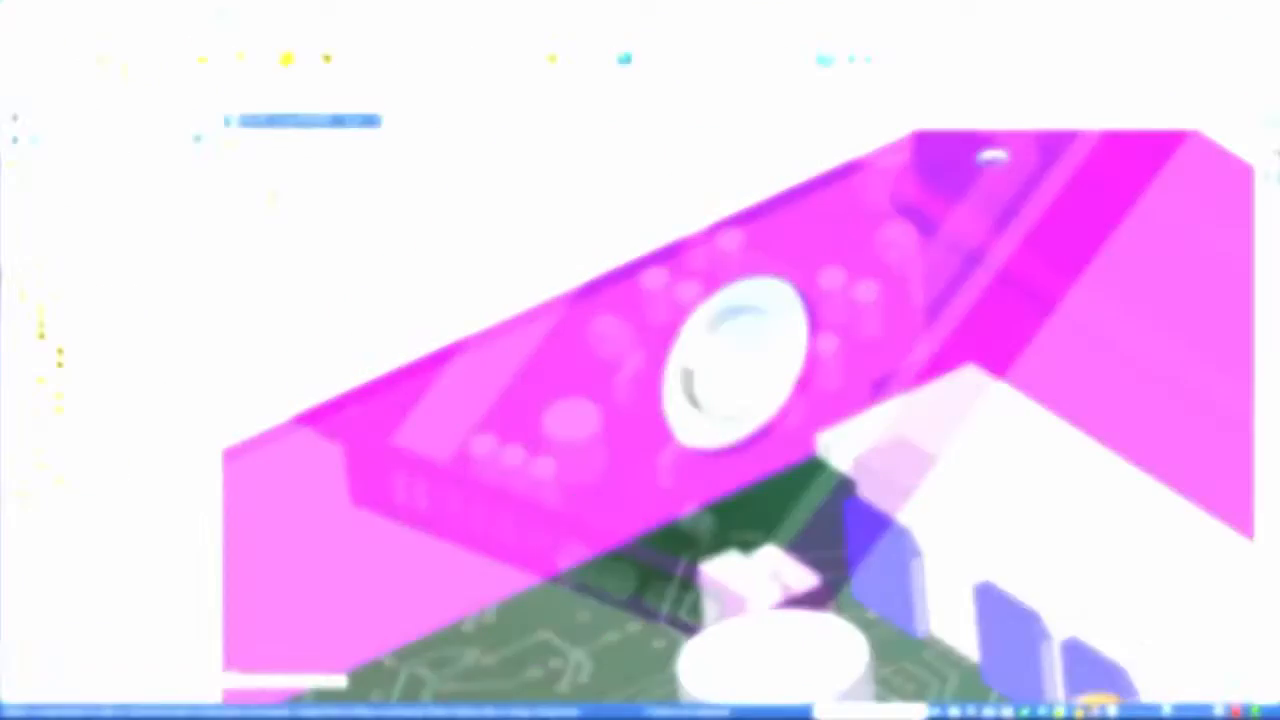
Insert an External Inlet Fan on the ring face of FanLid_A, using the predefined Papst DC-Axial Series 600 fan curve 612
{"action": "right_click", "coordinate": [87, 442]}
{"action": "left_click", "coordinate": [88, 437]}
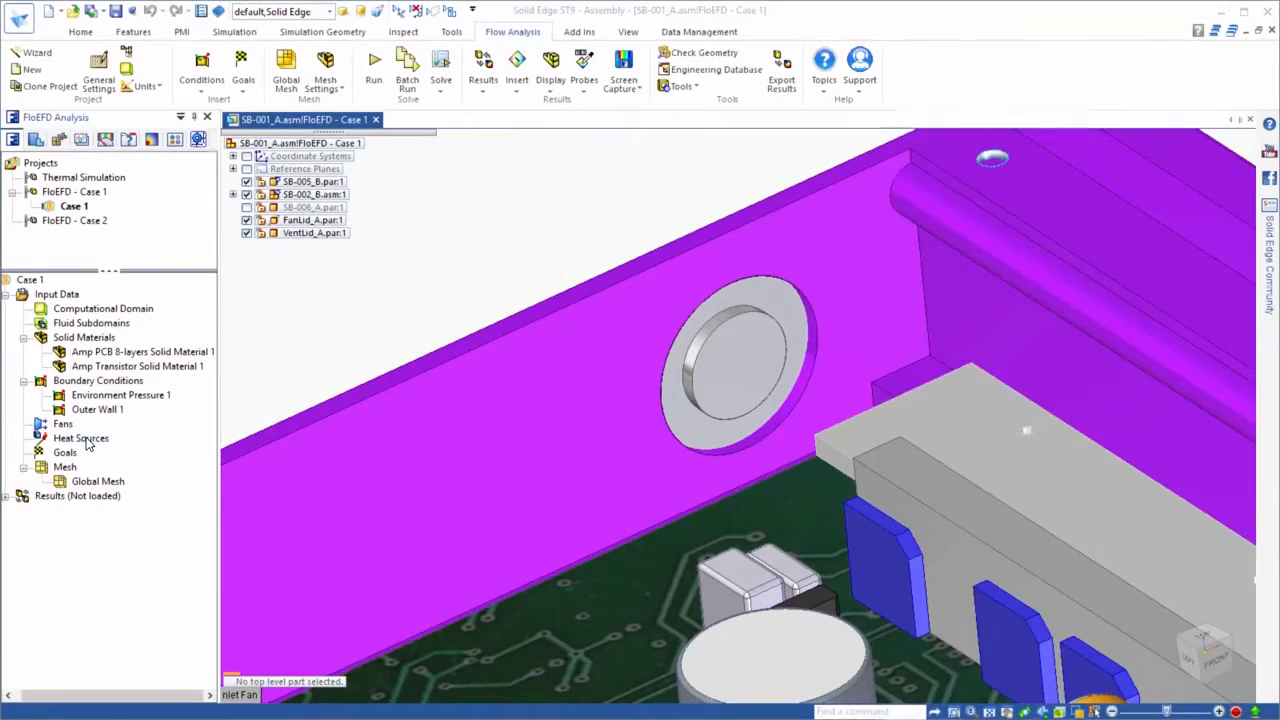
{"action": "left_click", "coordinate": [765, 304]}
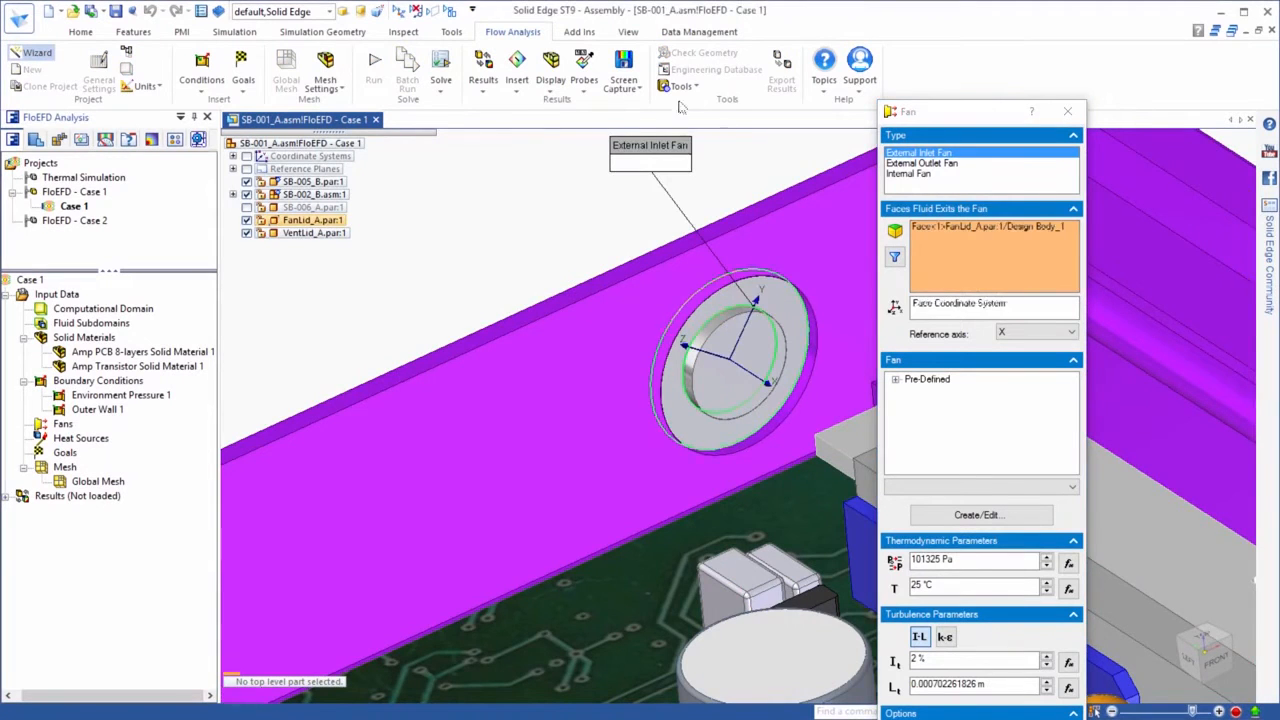
{"action": "left_click", "coordinate": [896, 380]}
{"action": "left_click", "coordinate": [911, 404]}
{"action": "left_click", "coordinate": [926, 417]}
{"action": "left_click", "coordinate": [941, 443]}
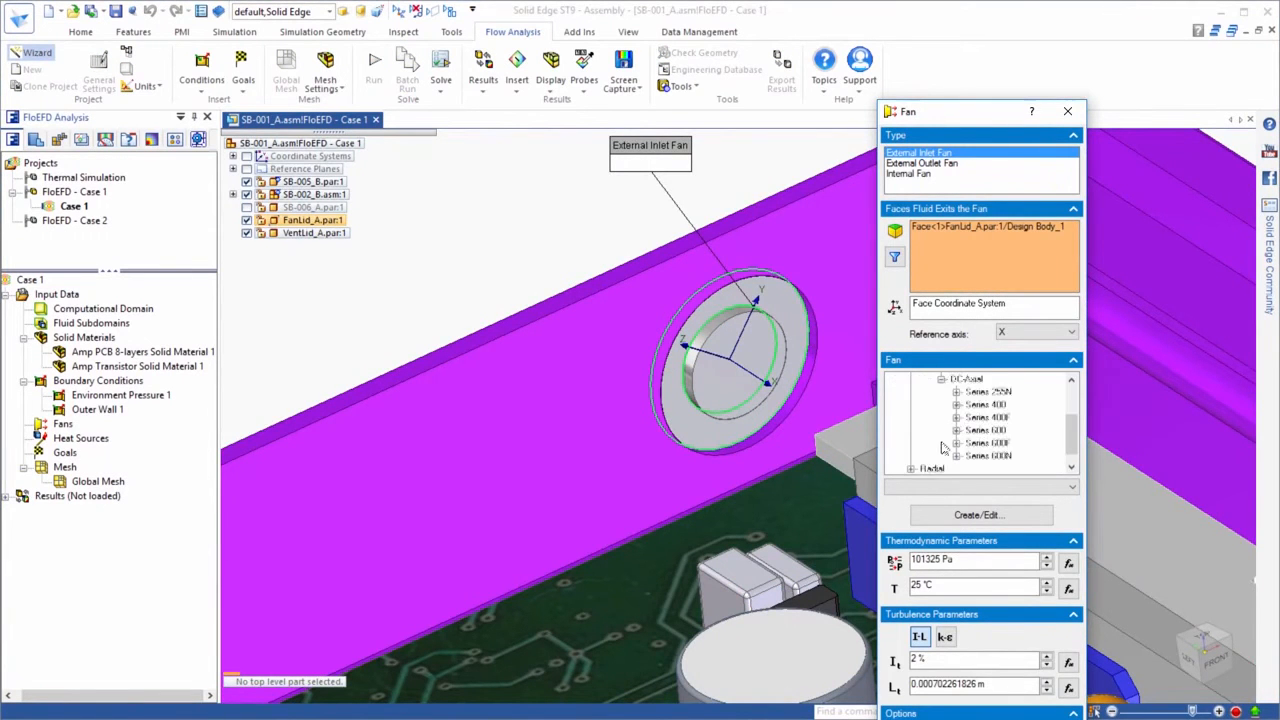
{"action": "left_click", "coordinate": [971, 405]}
{"action": "left_click", "coordinate": [1002, 417]}
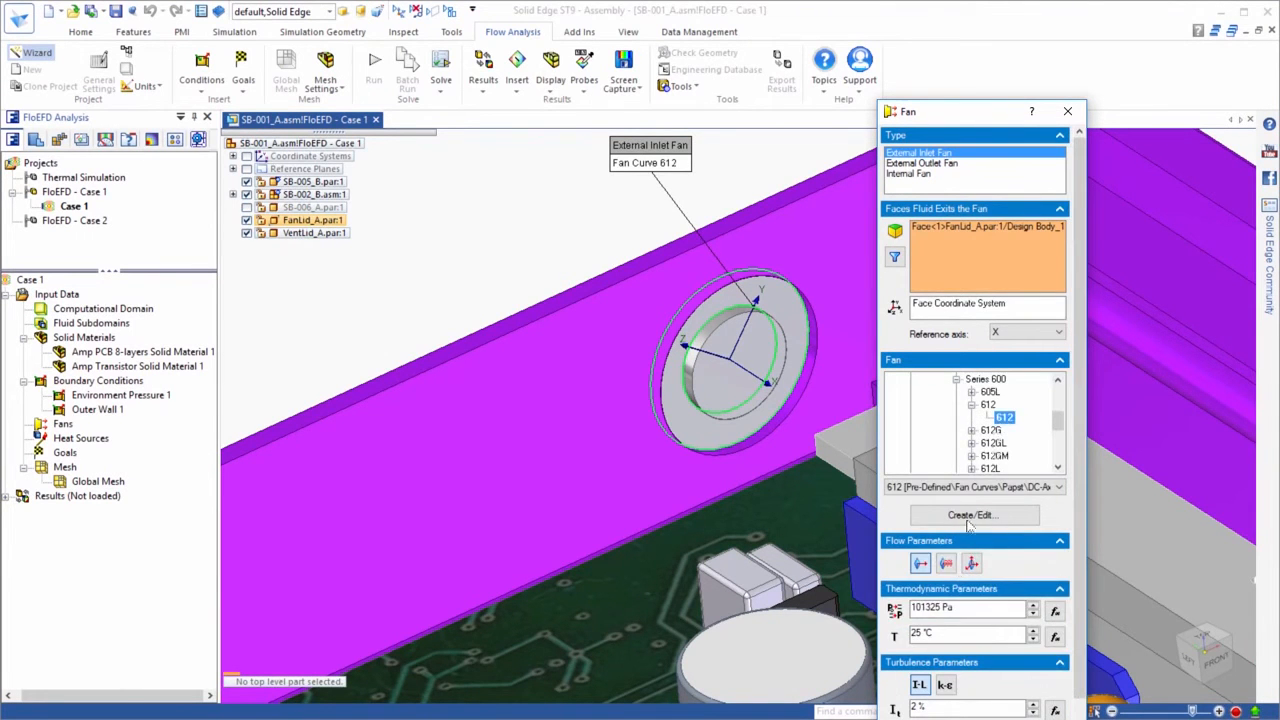
Give the inlet fan a swirl flow with an angular velocity of 1000 and create the fan
{"action": "left_click_drag", "start_coordinate": [945, 587], "coordinate": [895, 603]}
{"action": "type", "text": "1000"}
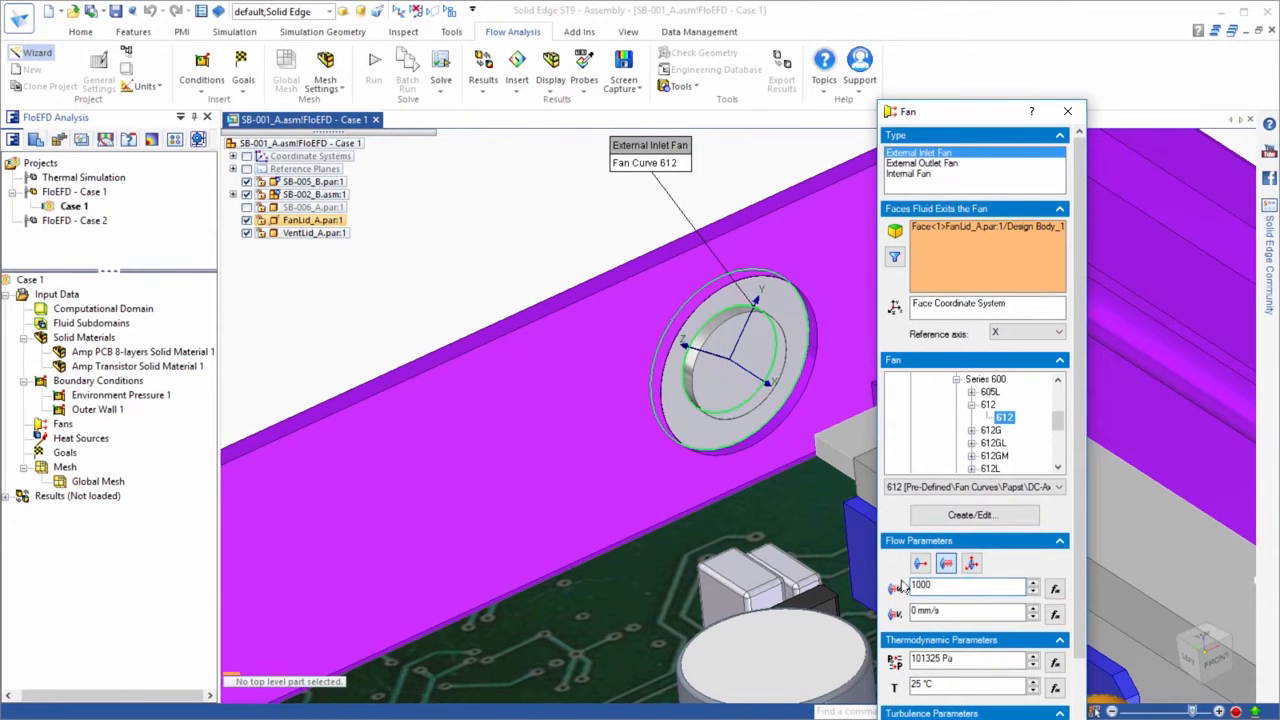
{"action": "left_click_drag", "start_coordinate": [997, 115], "coordinate": [1000, 10]}
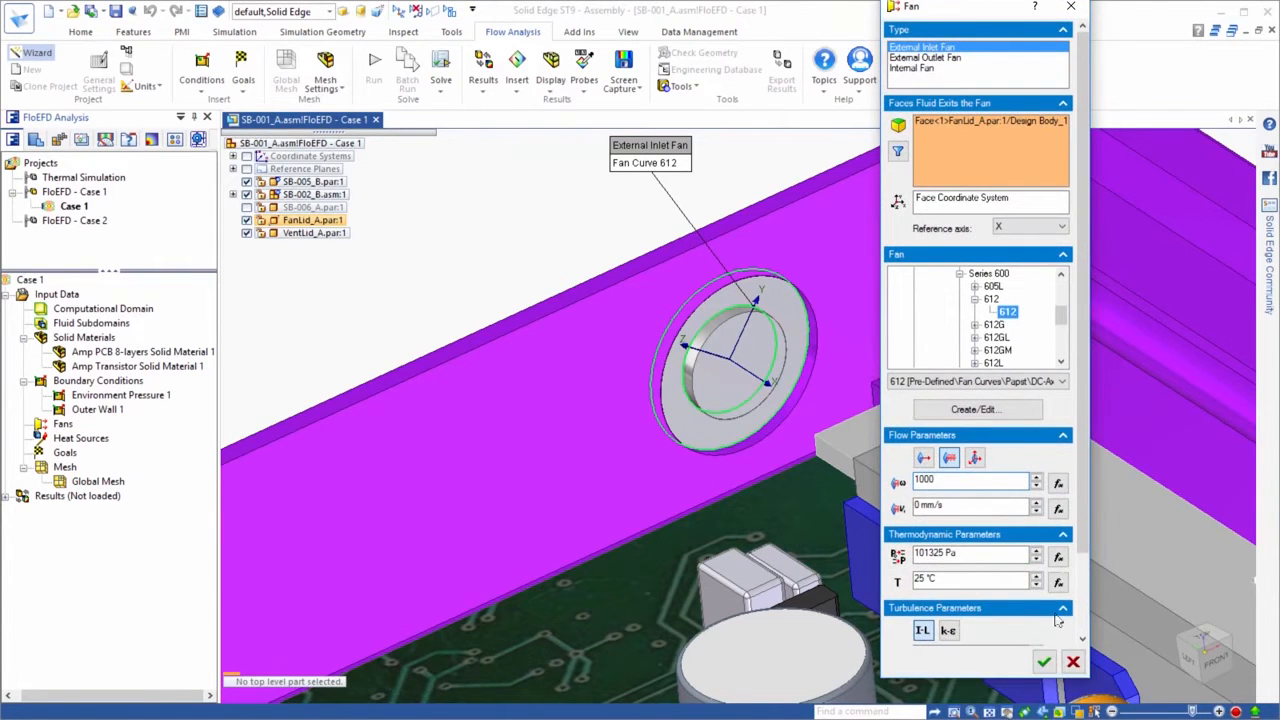
{"action": "left_click", "coordinate": [1043, 662]}
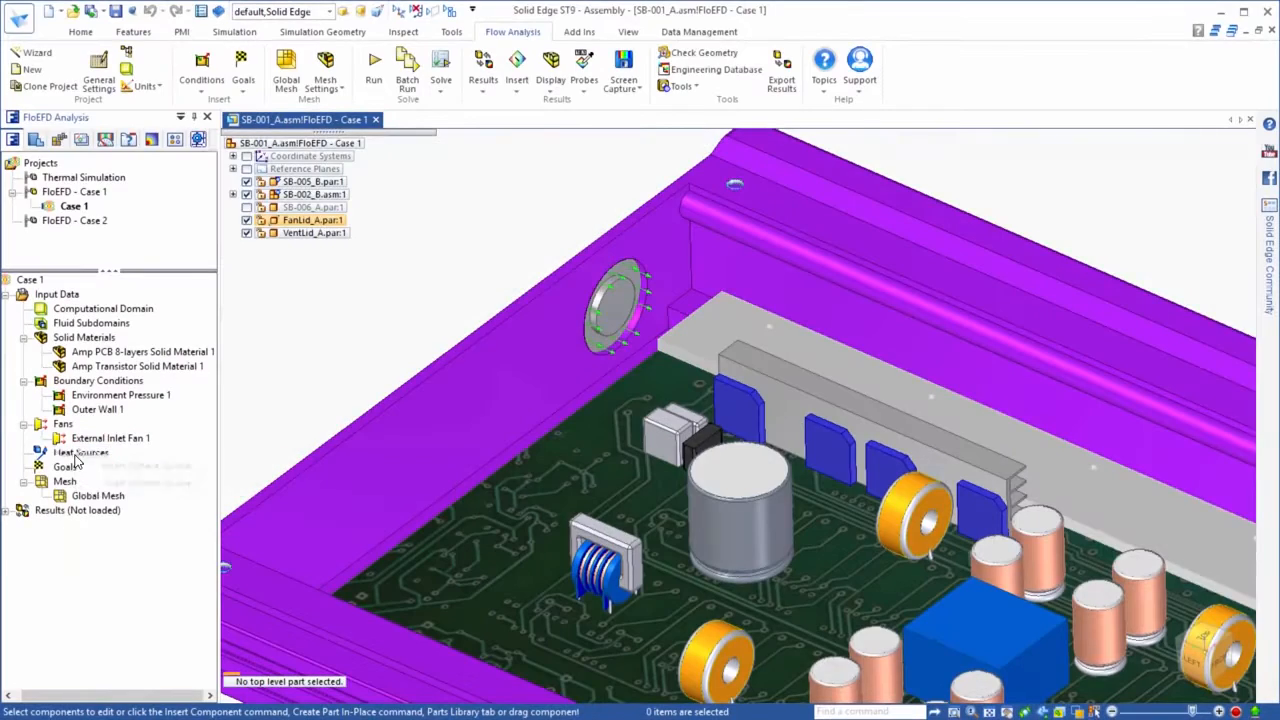
Create a volume heat source on the four blue transistors with a heat generation rate of 20 W
{"action": "right_click", "coordinate": [84, 457]}
{"action": "left_click", "coordinate": [120, 484]}
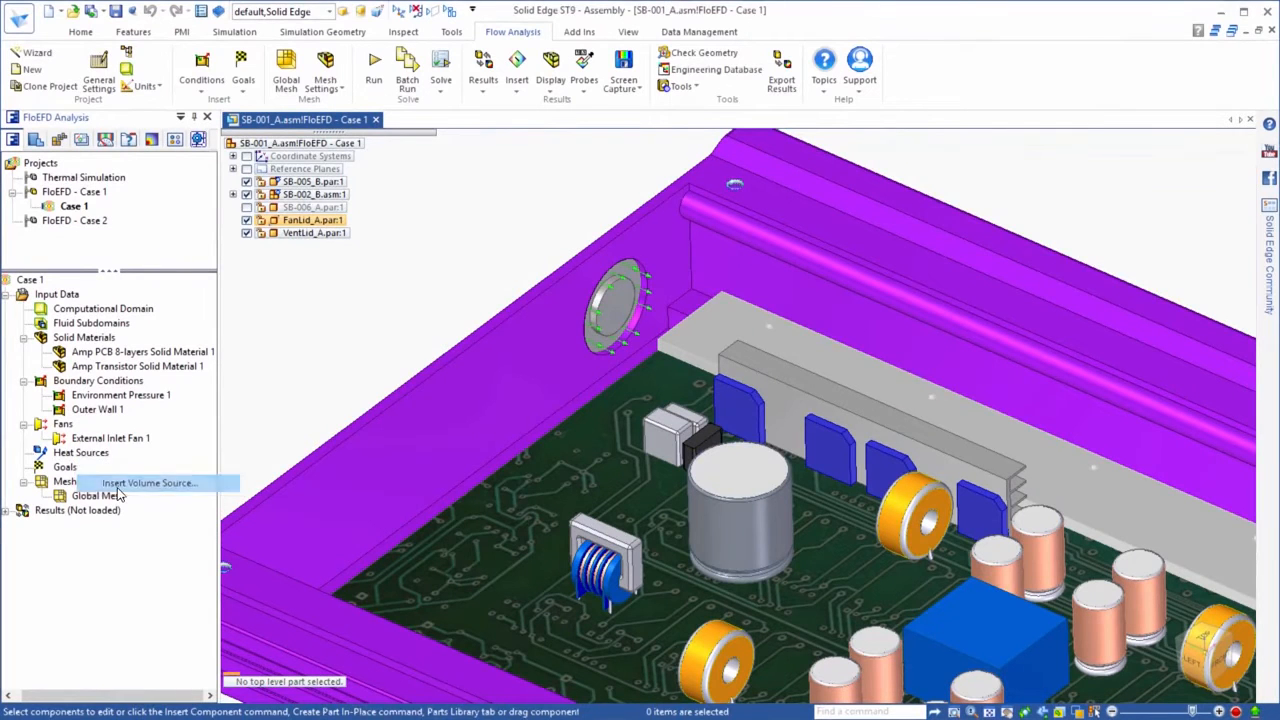
{"action": "left_click", "coordinate": [95, 367]}
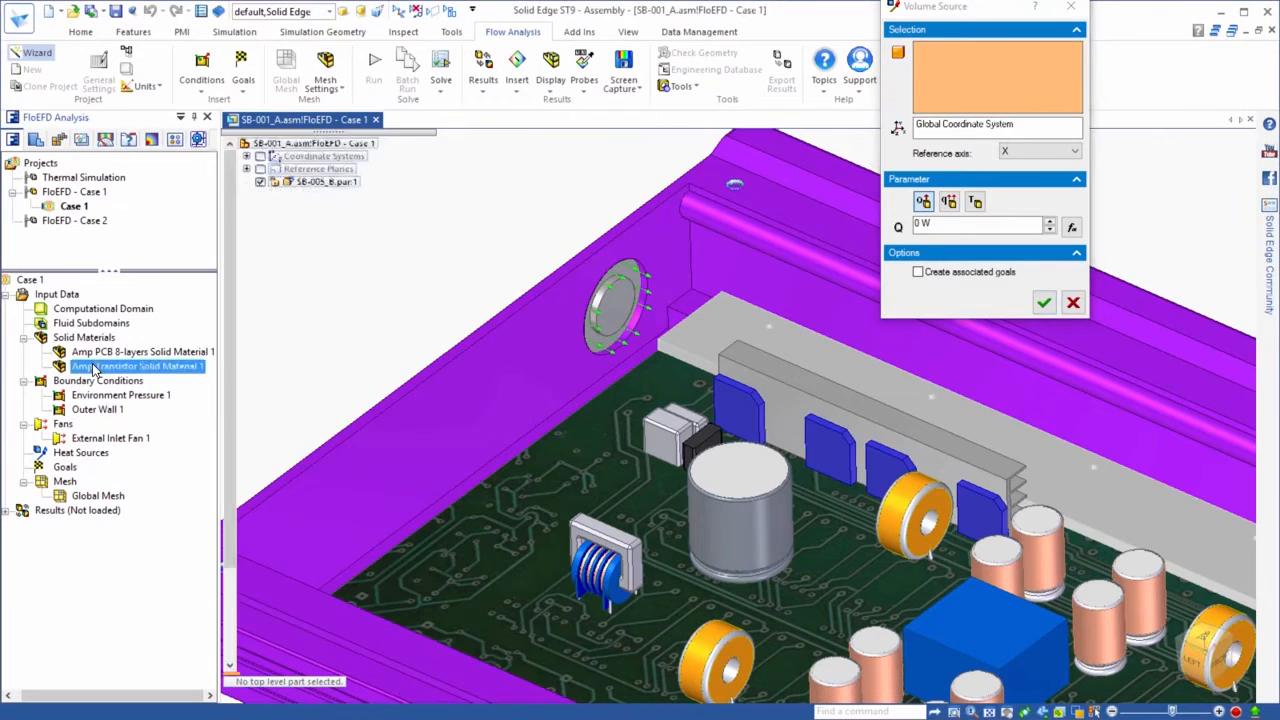
{"action": "left_click", "coordinate": [925, 222]}
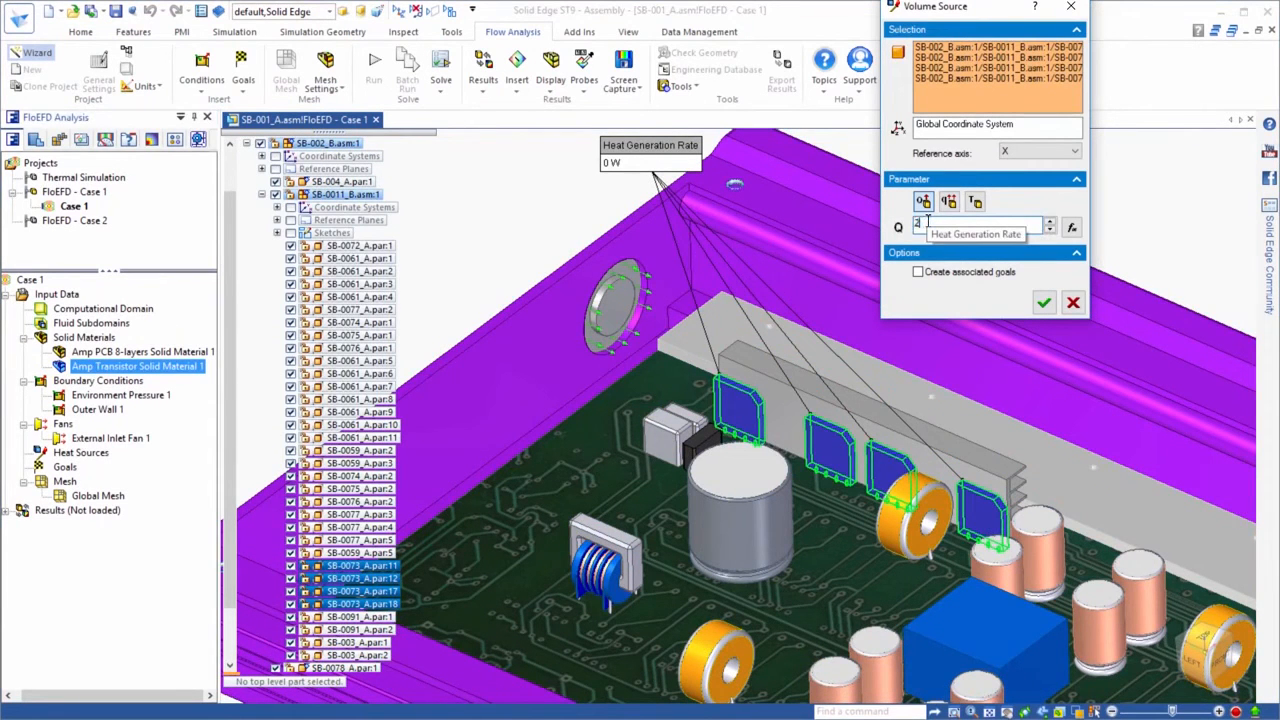
{"action": "type", "text": "20"}
{"action": "key", "text": "Return"}
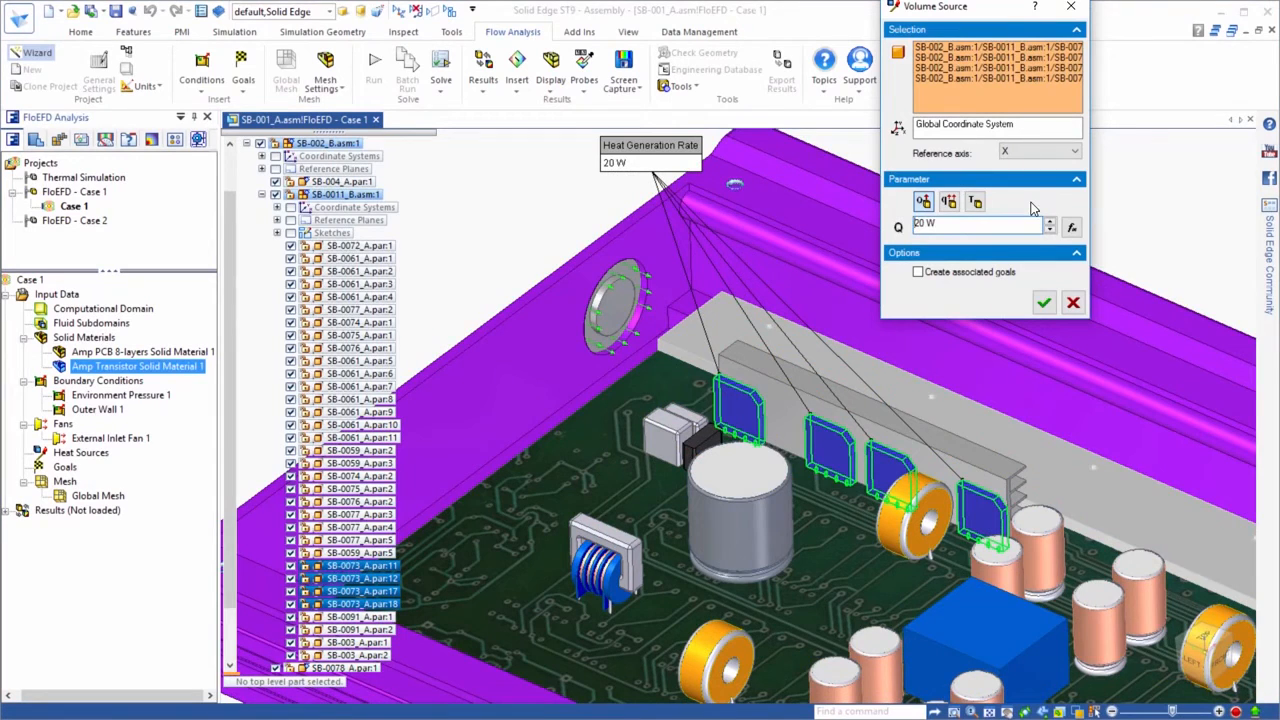
{"action": "left_click", "coordinate": [1044, 302]}
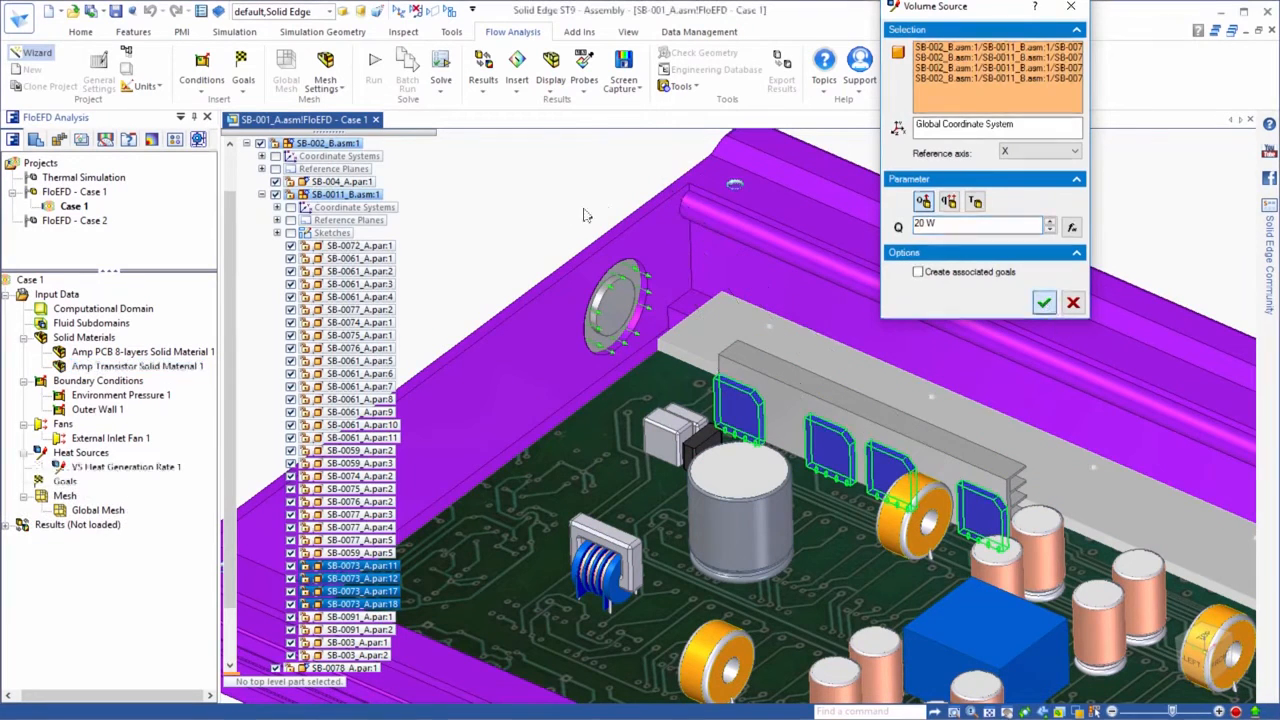
Create a volume heat source on the SB-004_A circuit board with a heat generation rate of 220 W
{"action": "middle_click_drag", "start_coordinate": [558, 202], "coordinate": [532, 183]}
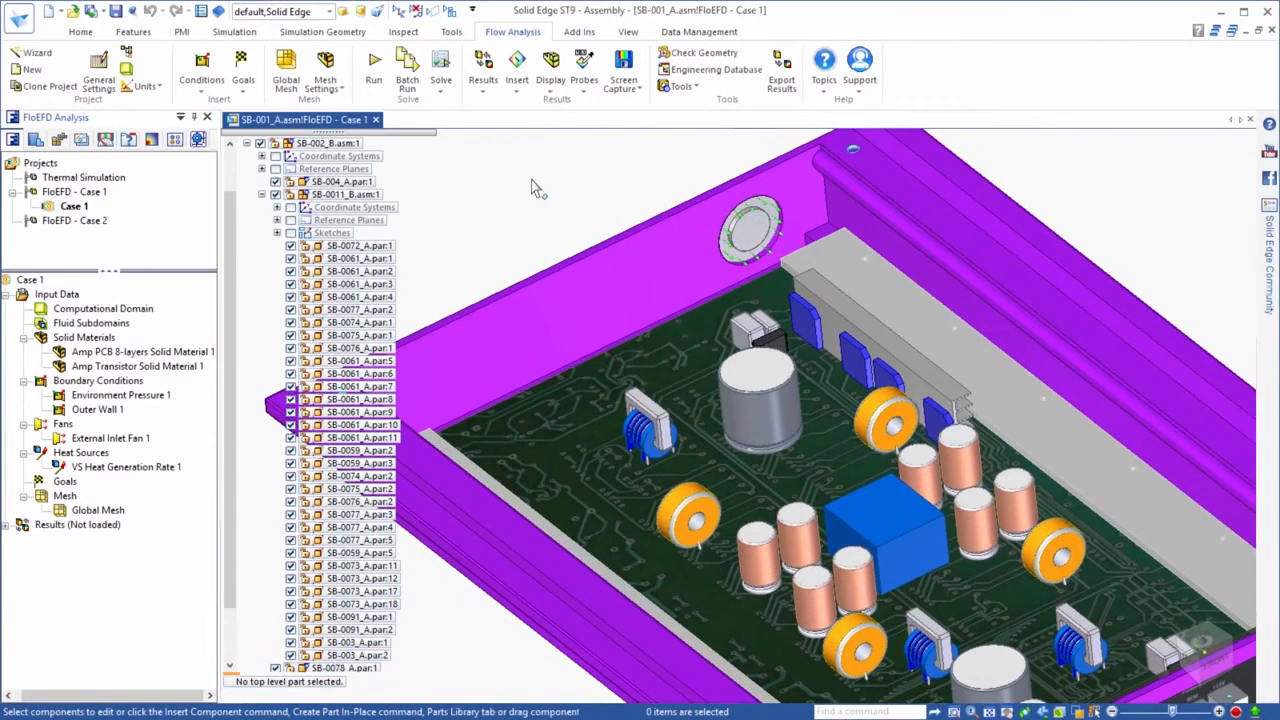
{"action": "left_click", "coordinate": [760, 565]}
{"action": "left_click", "coordinate": [80, 31]}
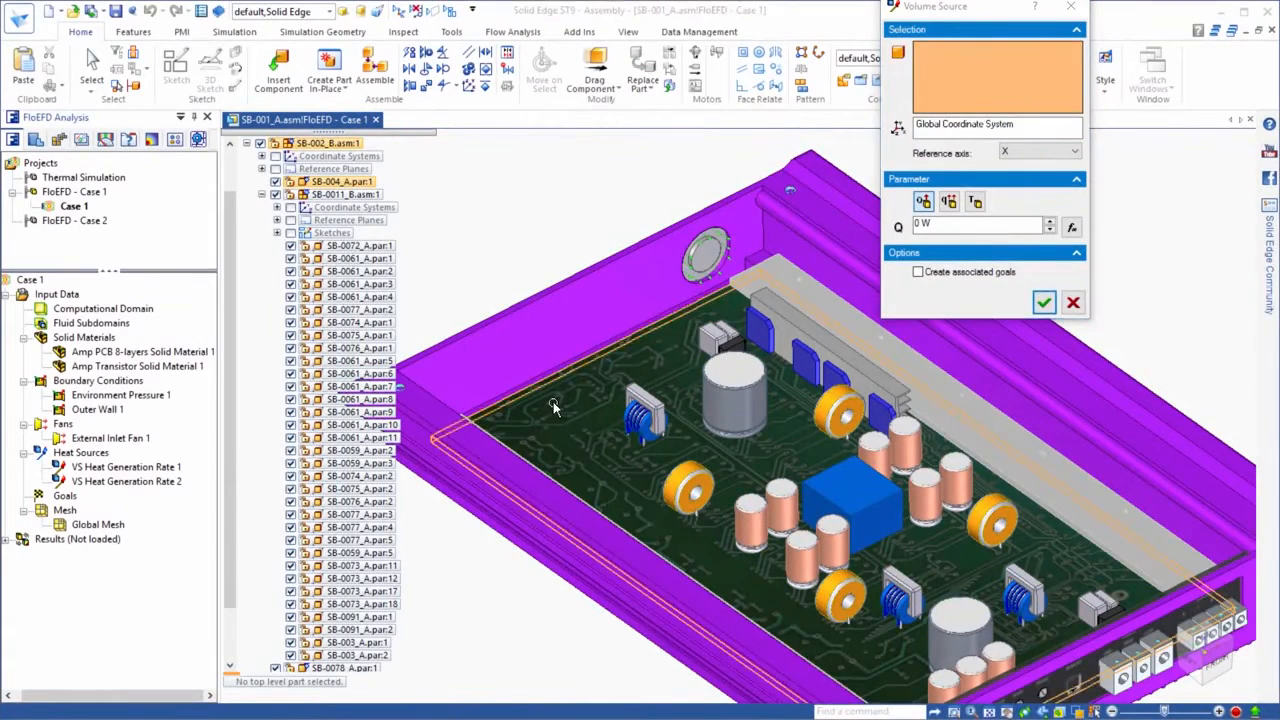
{"action": "left_click", "coordinate": [778, 148]}
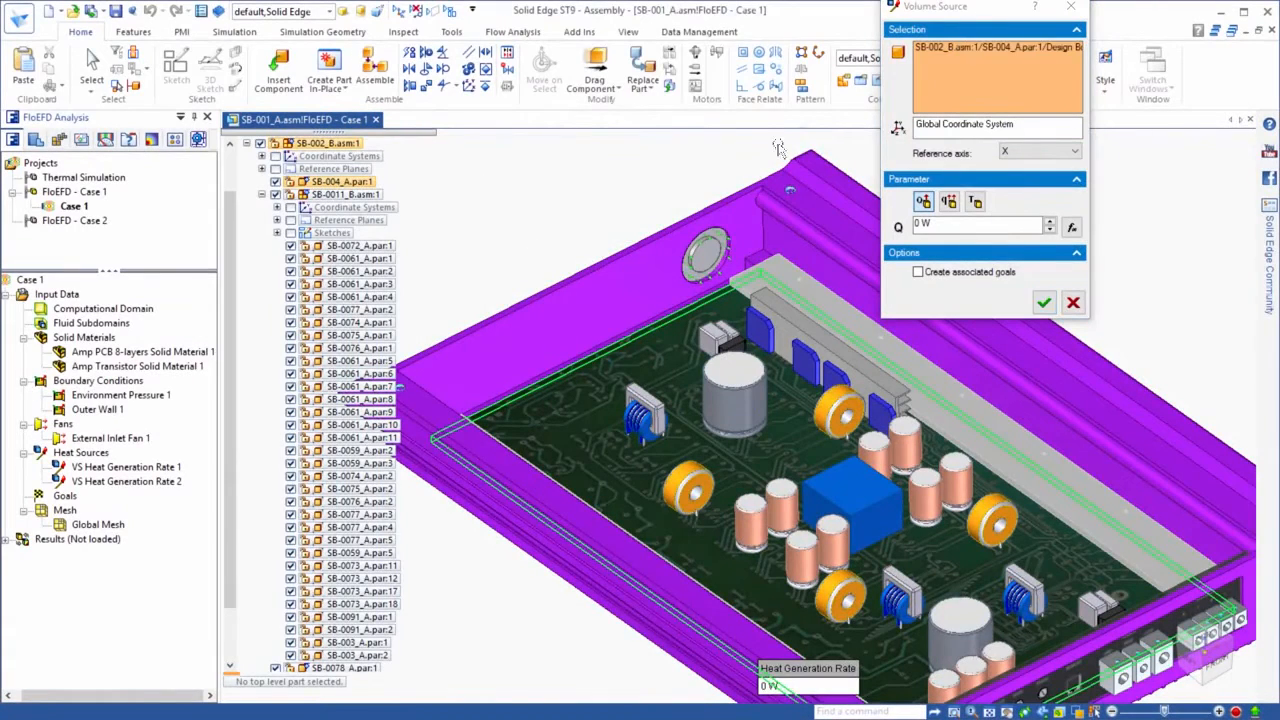
{"action": "left_click", "coordinate": [945, 224]}
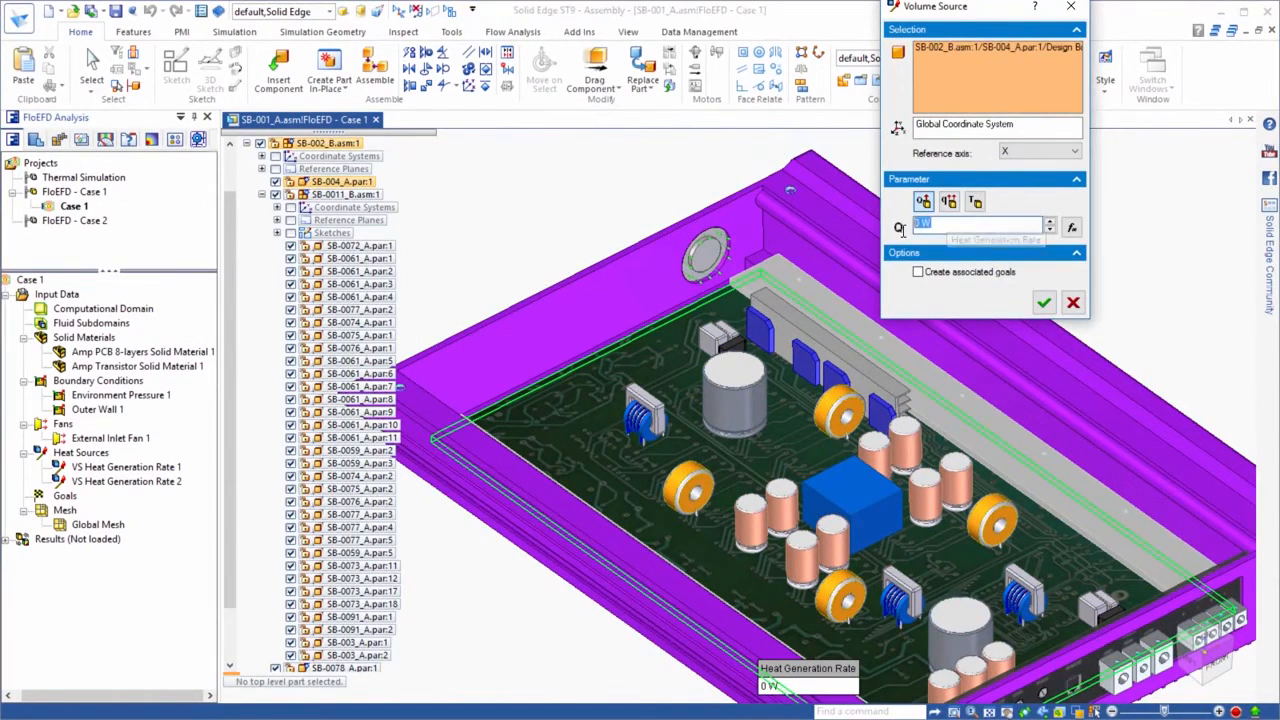
{"action": "type", "text": "22"}
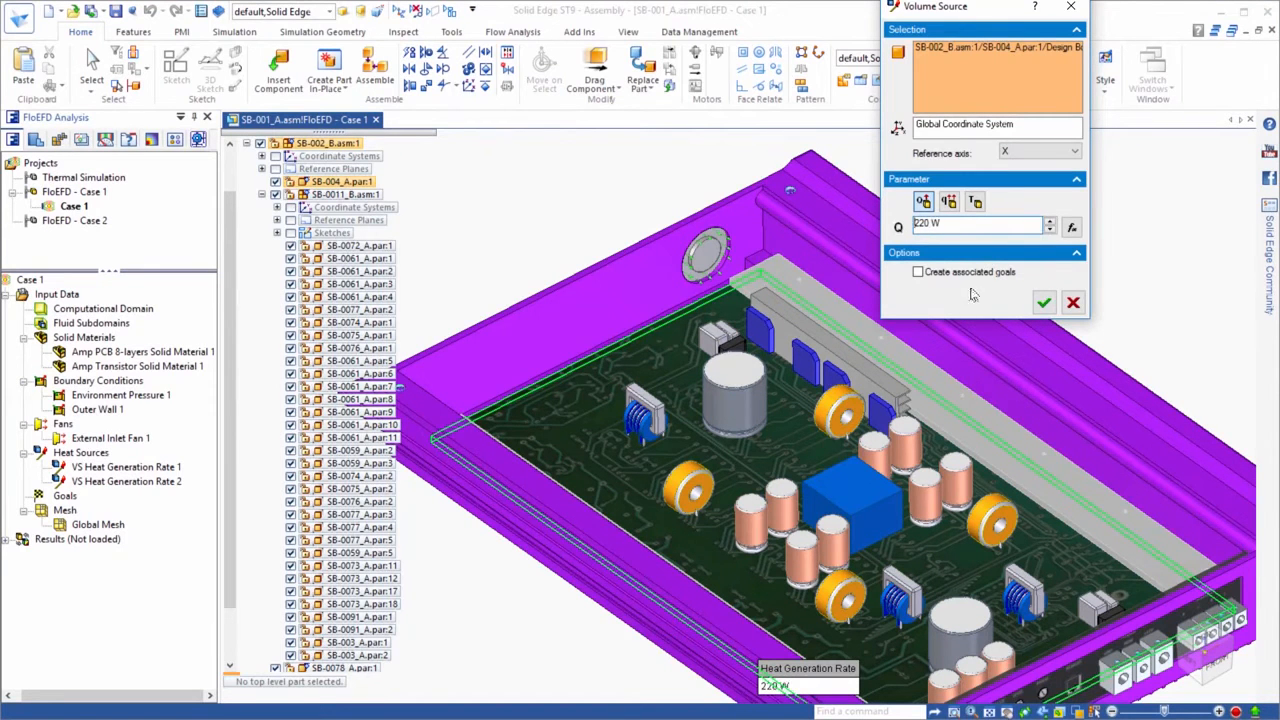
{"action": "left_click", "coordinate": [1043, 302]}
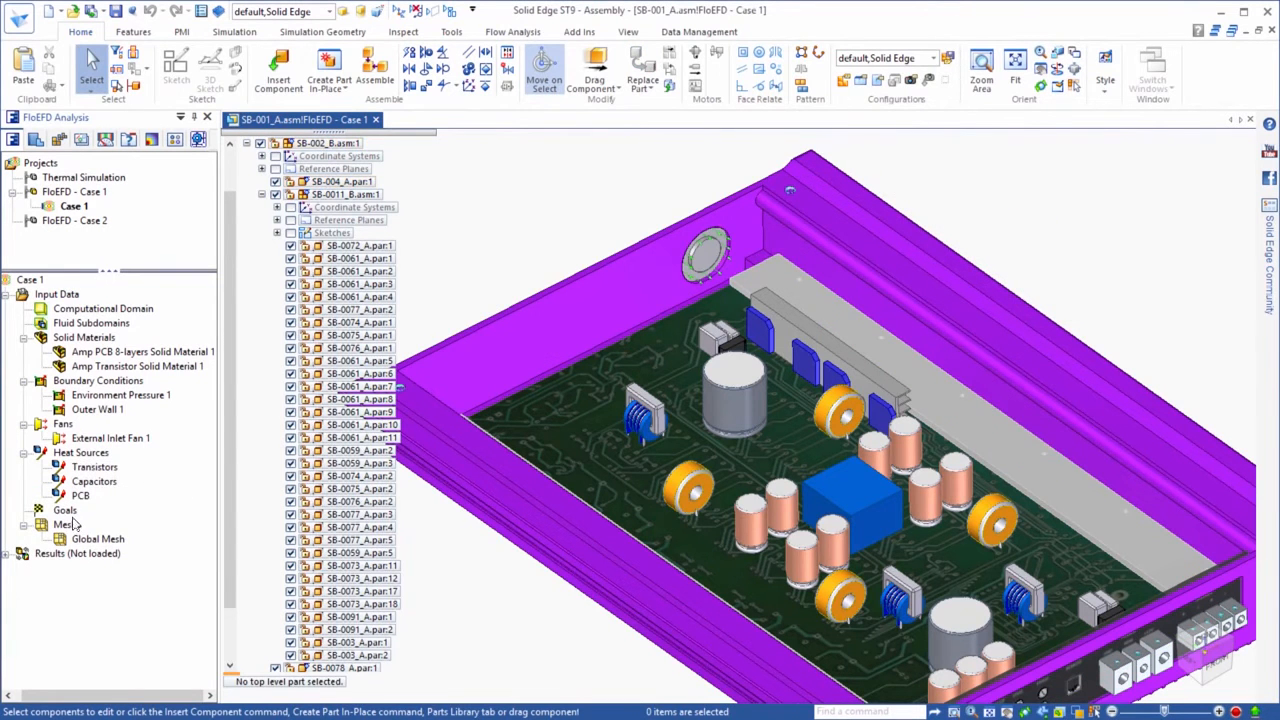
Create volume goals for the average and maximum Temperature (Solid) on the components of the Transistors heat source
{"action": "right_click", "coordinate": [68, 512]}
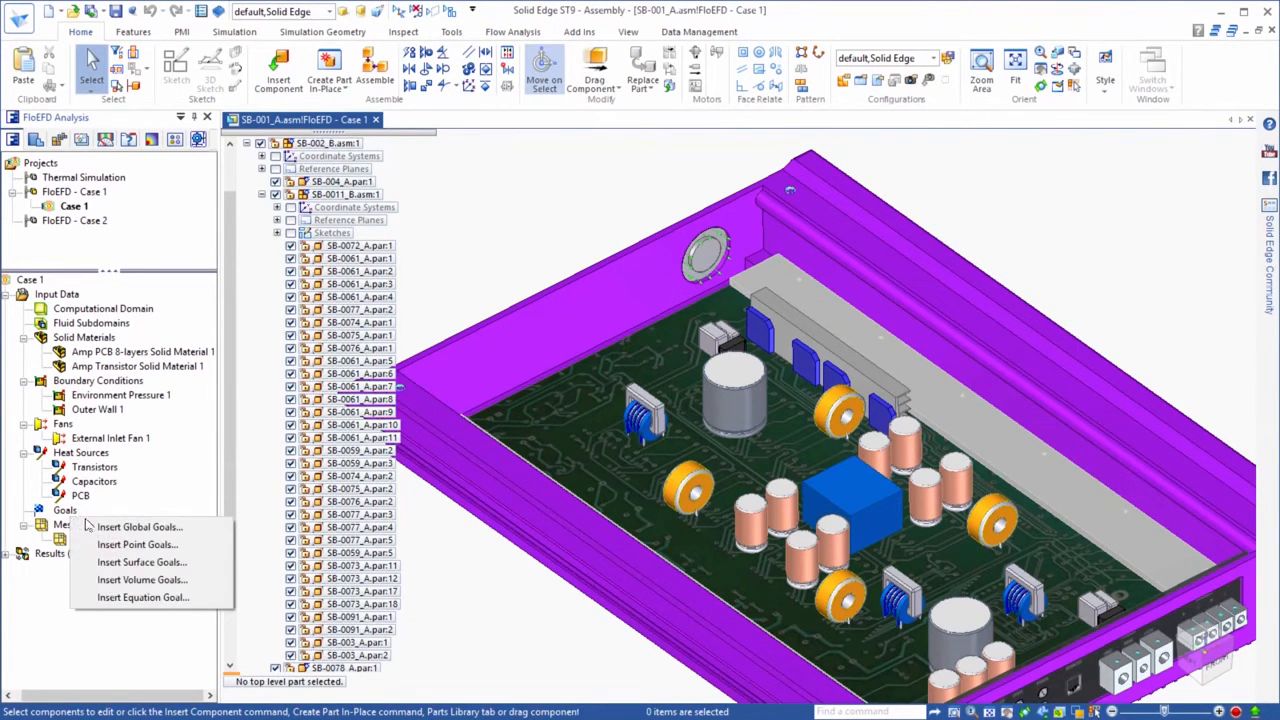
{"action": "left_click", "coordinate": [140, 580]}
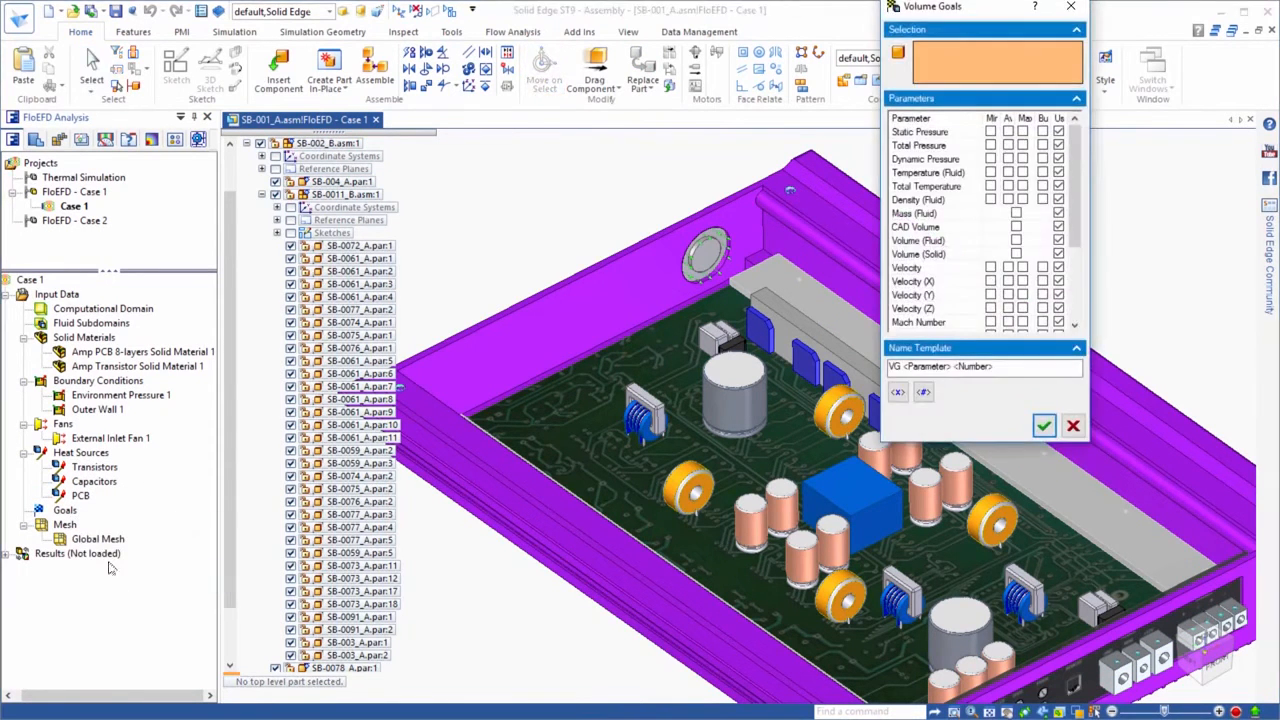
{"action": "left_click", "coordinate": [93, 467]}
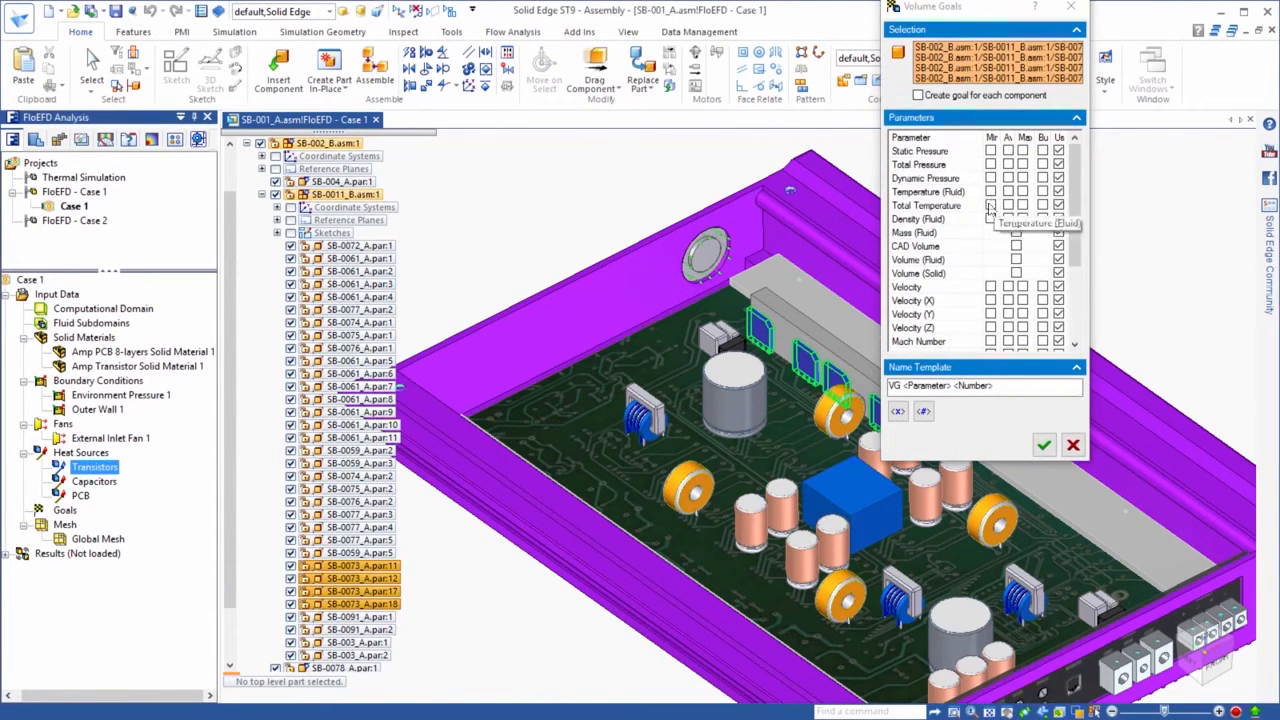
{"action": "left_click_drag", "start_coordinate": [1075, 215], "coordinate": [1073, 287]}
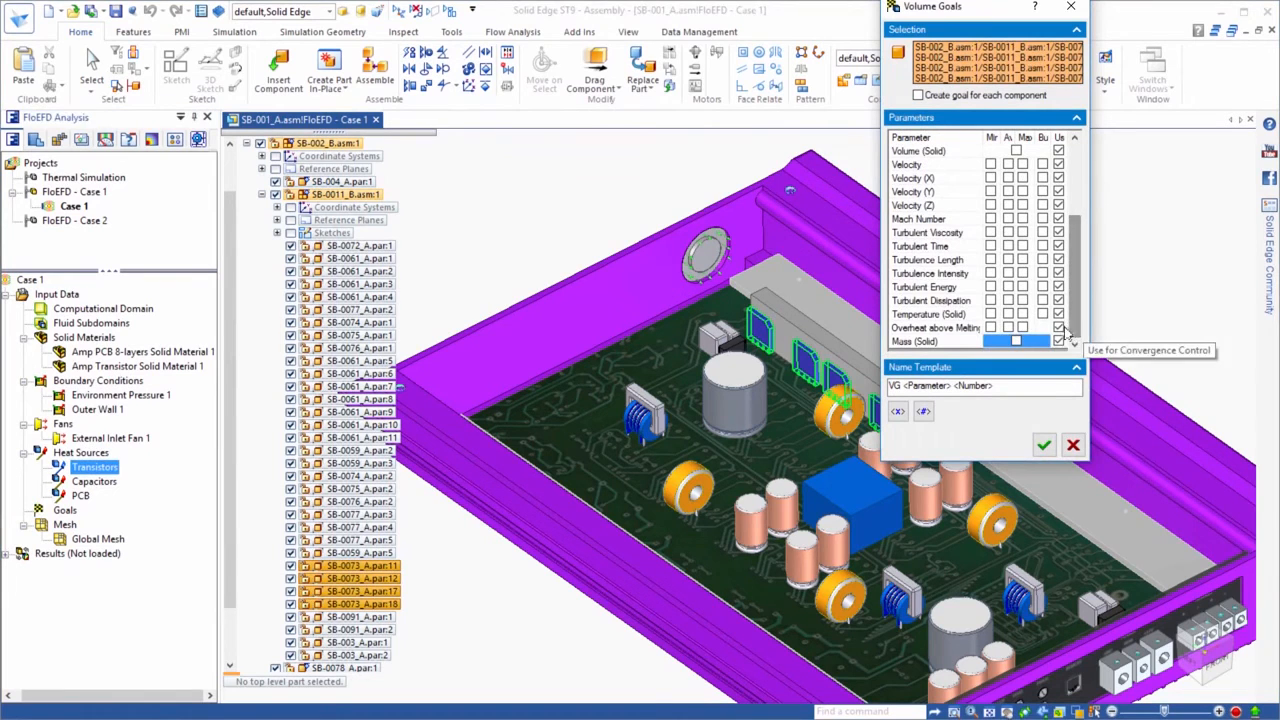
{"action": "left_click", "coordinate": [1008, 314]}
{"action": "left_click", "coordinate": [1023, 314]}
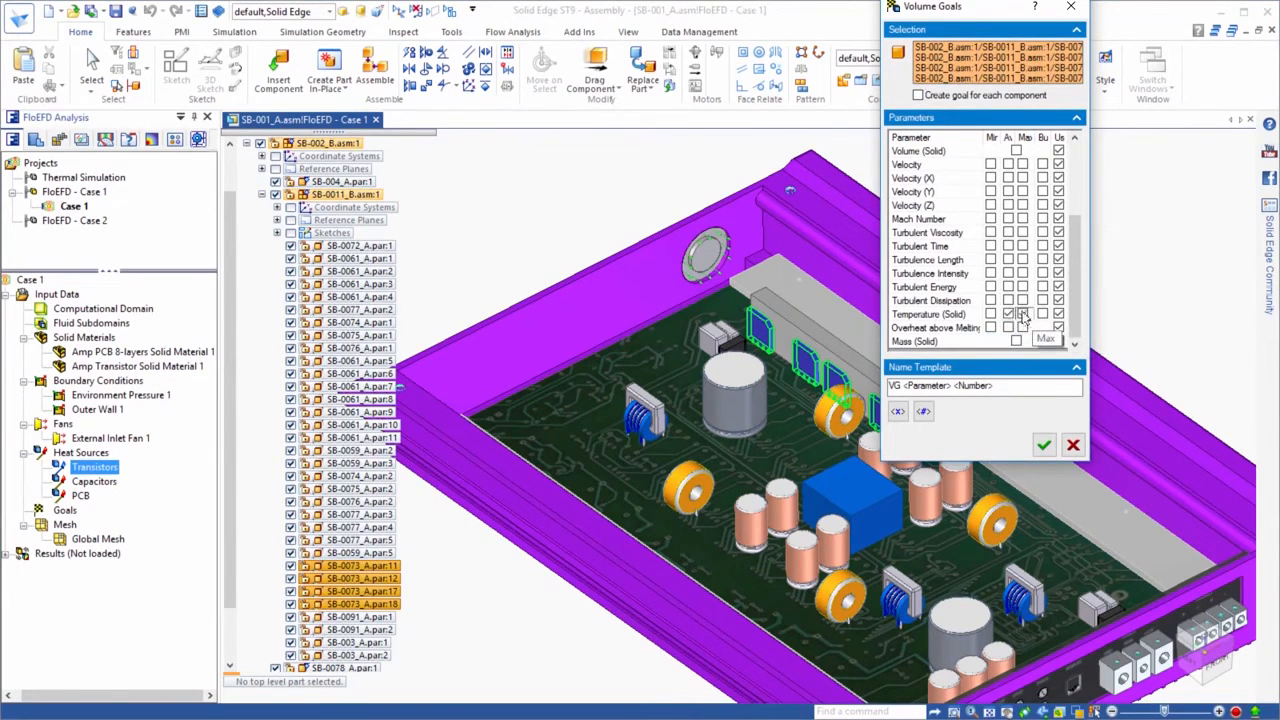
{"action": "left_click", "coordinate": [1043, 446]}
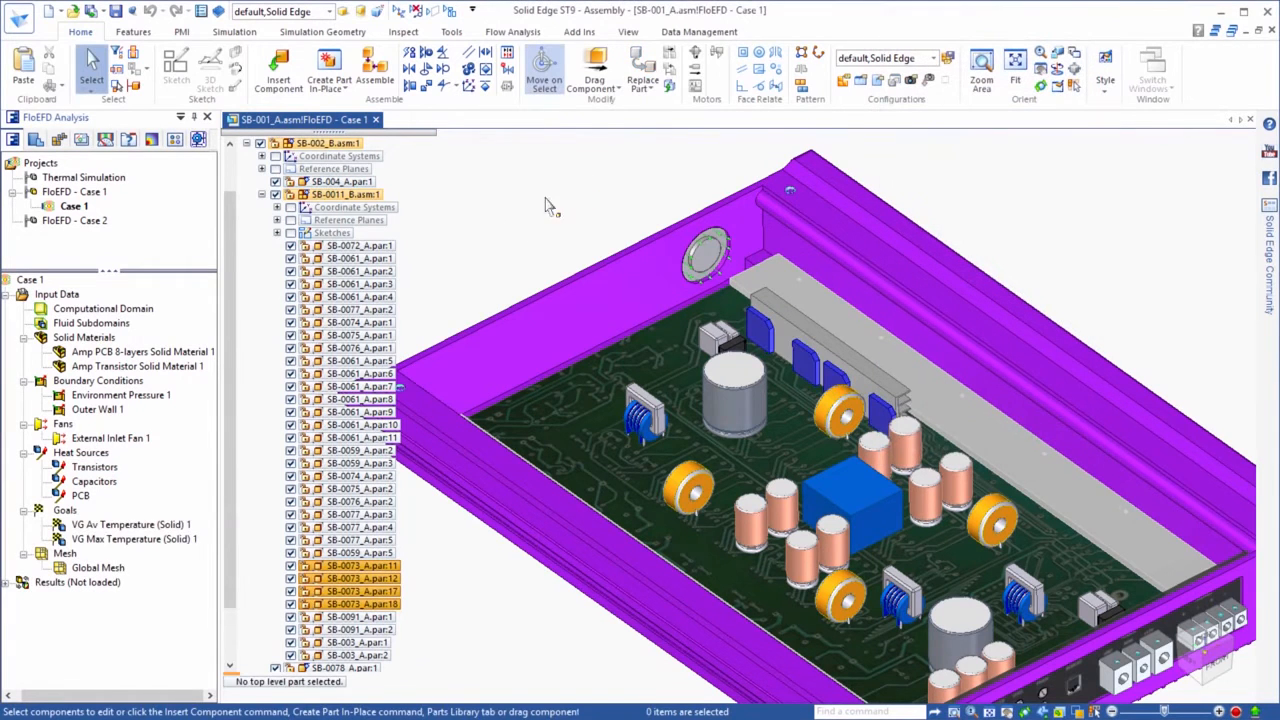
Create a surface goal for Volume Flow Rate on the FanLid_A face used by External Inlet Fan 1
{"action": "right_click", "coordinate": [64, 511]}
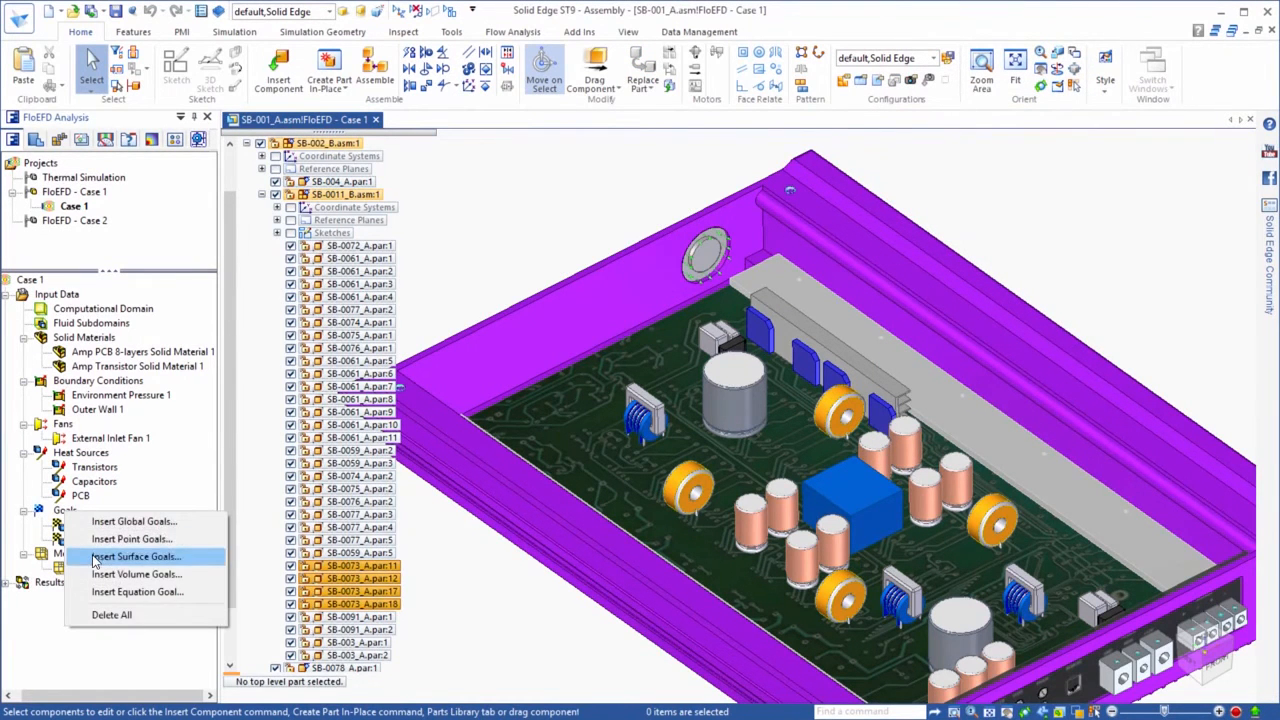
{"action": "left_click", "coordinate": [133, 556]}
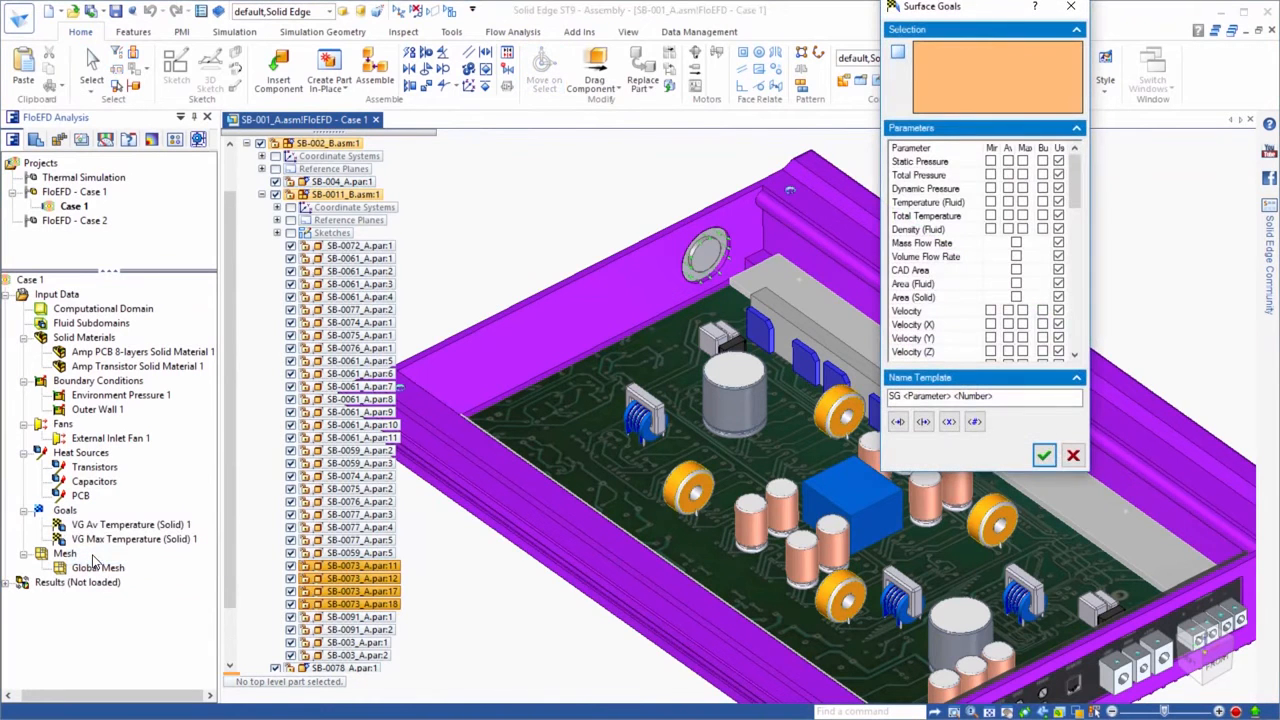
{"action": "left_click", "coordinate": [104, 438]}
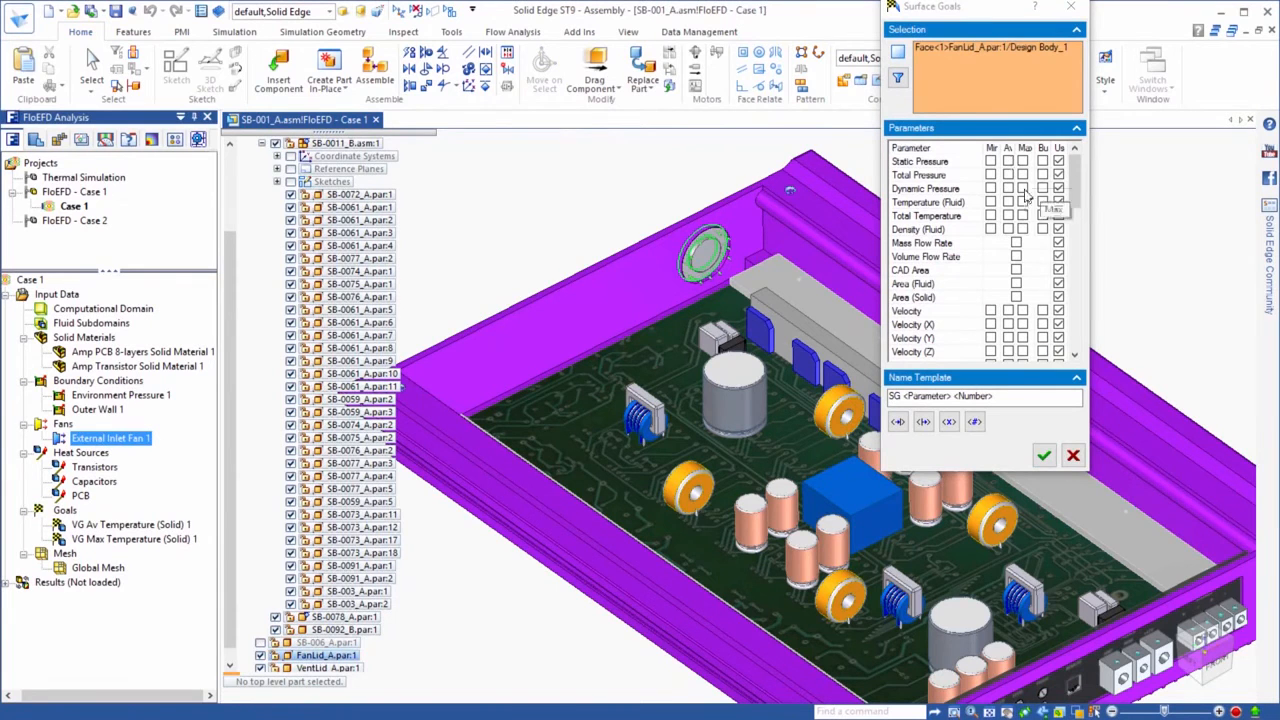
{"action": "left_click", "coordinate": [1017, 257]}
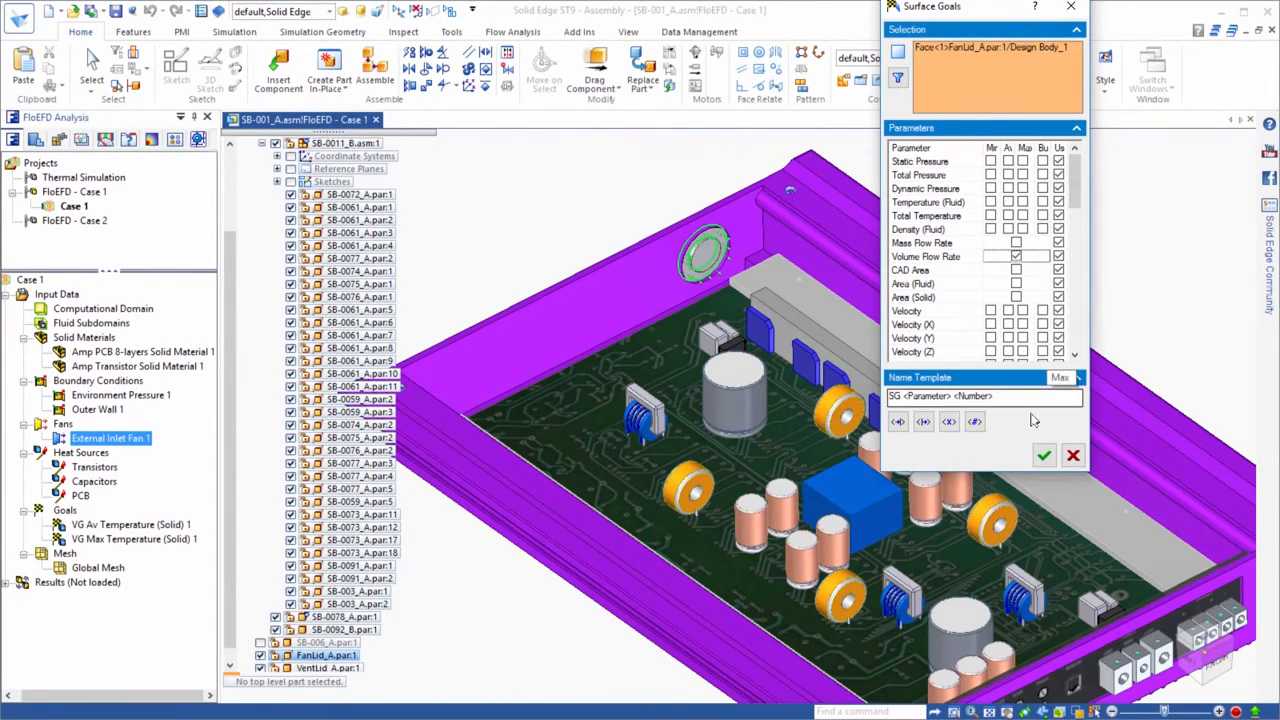
{"action": "left_click", "coordinate": [1043, 455]}
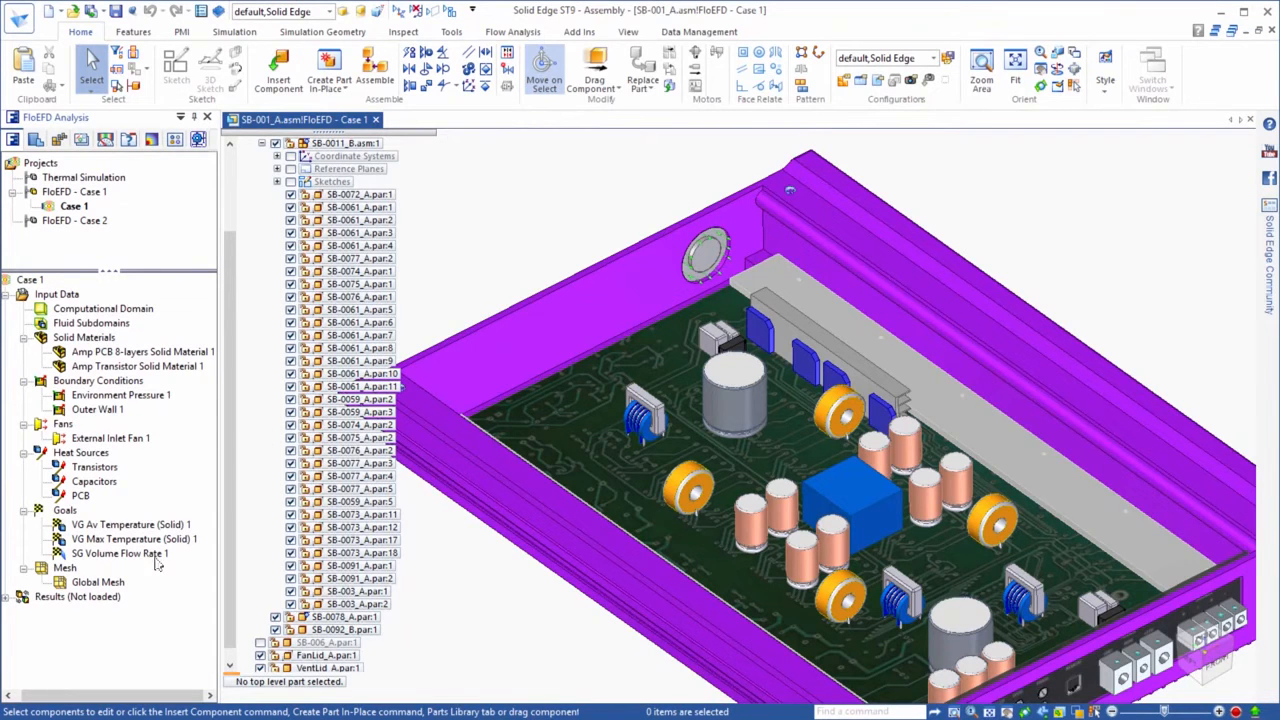
Open the global mesh definition and examine its automatic mesh settings
{"action": "right_click", "coordinate": [85, 585]}
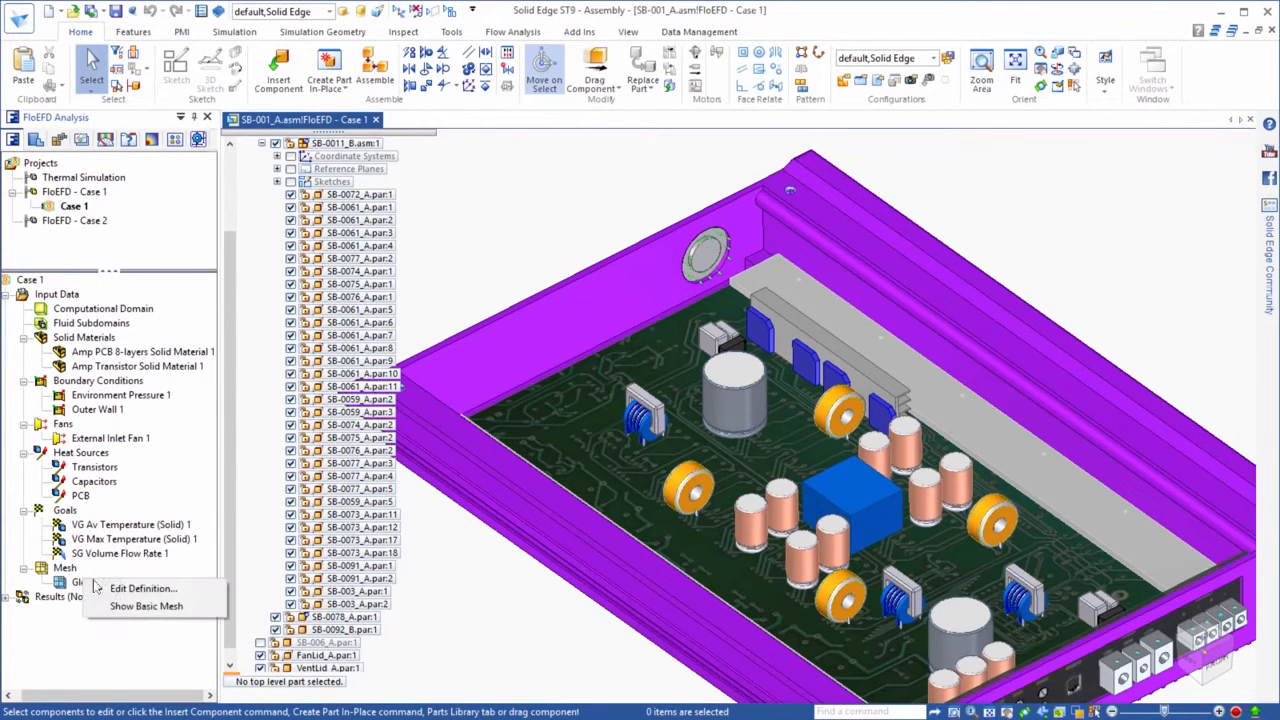
{"action": "left_click", "coordinate": [105, 587]}
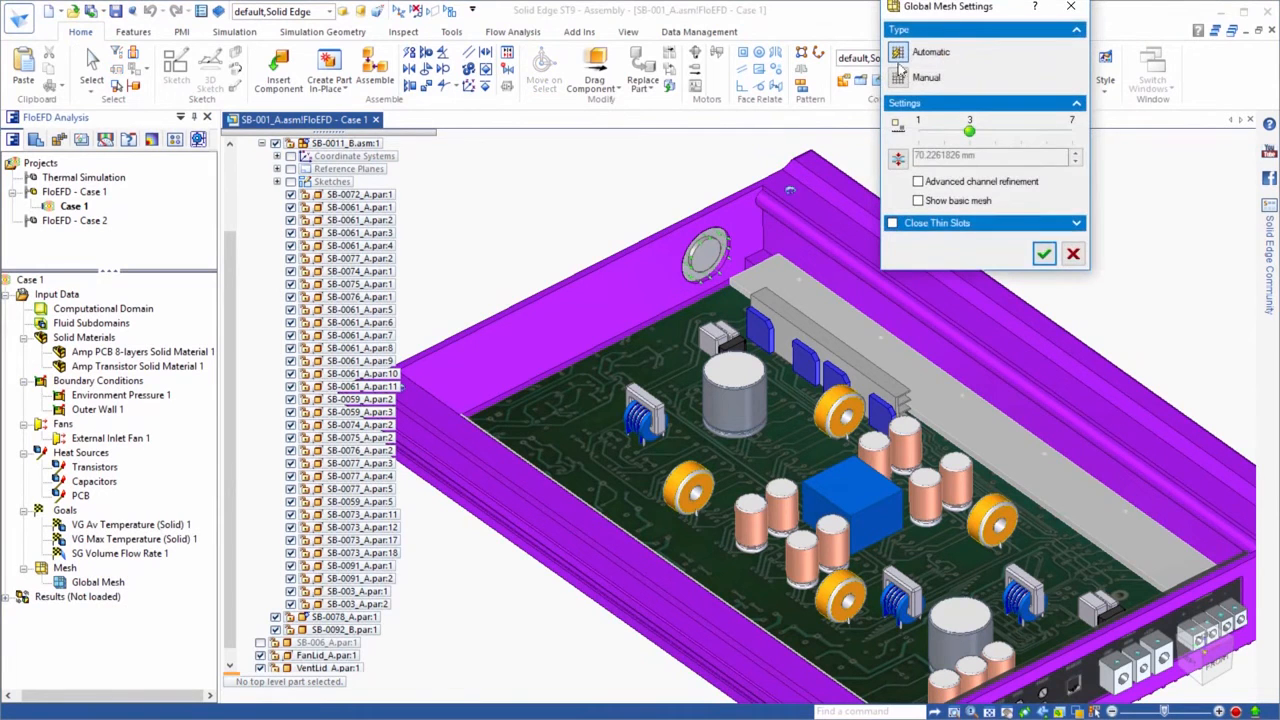
{"action": "left_click_drag", "start_coordinate": [943, 10], "coordinate": [965, 145]}
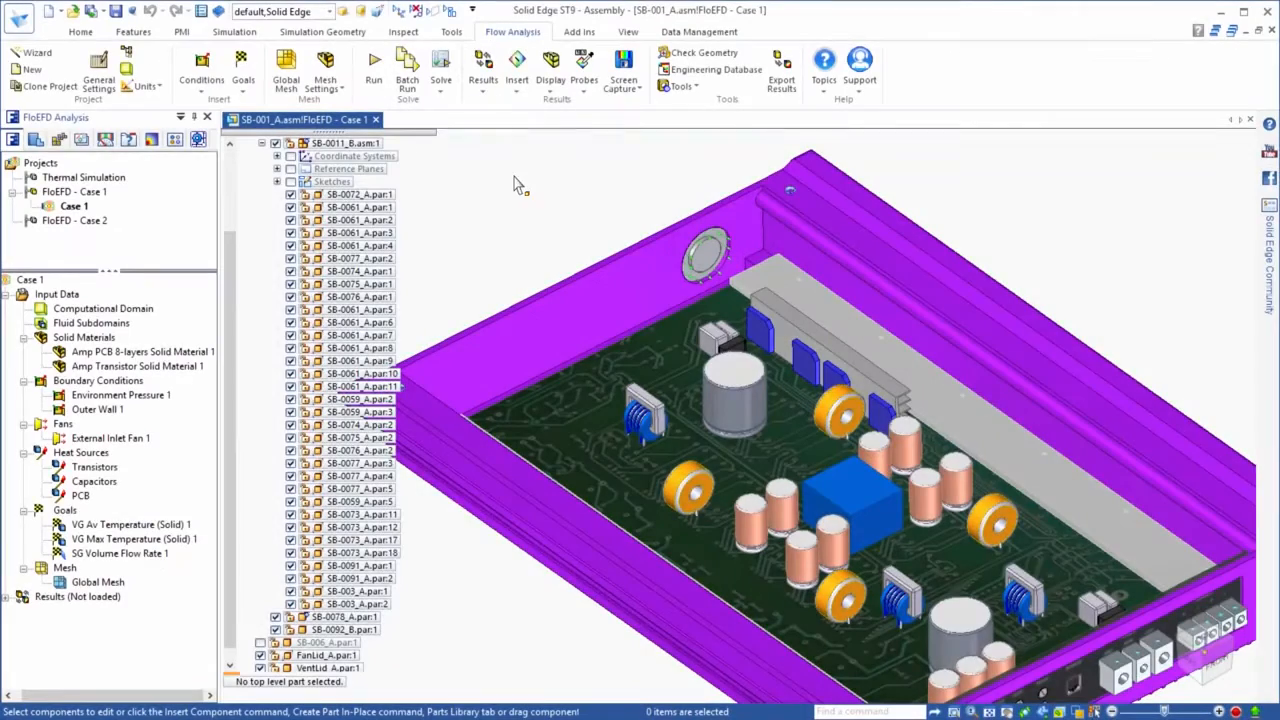
Run the Case 1 calculation and review the transistor temperature goal plot over the solver iterations
{"action": "left_click", "coordinate": [373, 62]}
{"action": "left_click", "coordinate": [770, 281]}
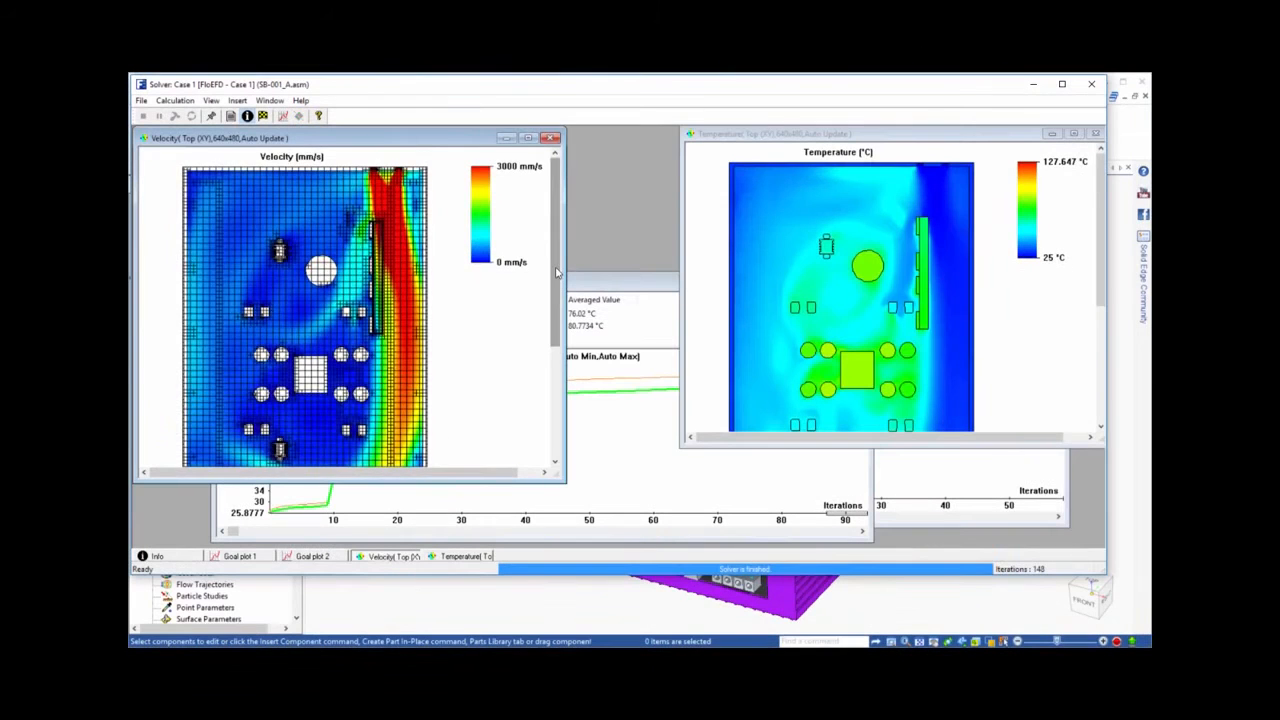
{"action": "mouse_move", "coordinate": [556, 276]}
{"action": "left_mouse_down"}
{"action": "mouse_move", "coordinate": [556, 340]}
{"action": "mouse_move", "coordinate": [556, 269]}
{"action": "left_mouse_up"}
{"action": "mouse_move", "coordinate": [1098, 238]}
{"action": "left_mouse_down"}
{"action": "mouse_move", "coordinate": [1096, 322]}
{"action": "mouse_move", "coordinate": [1096, 228]}
{"action": "left_mouse_up"}
{"action": "left_click", "coordinate": [616, 288]}
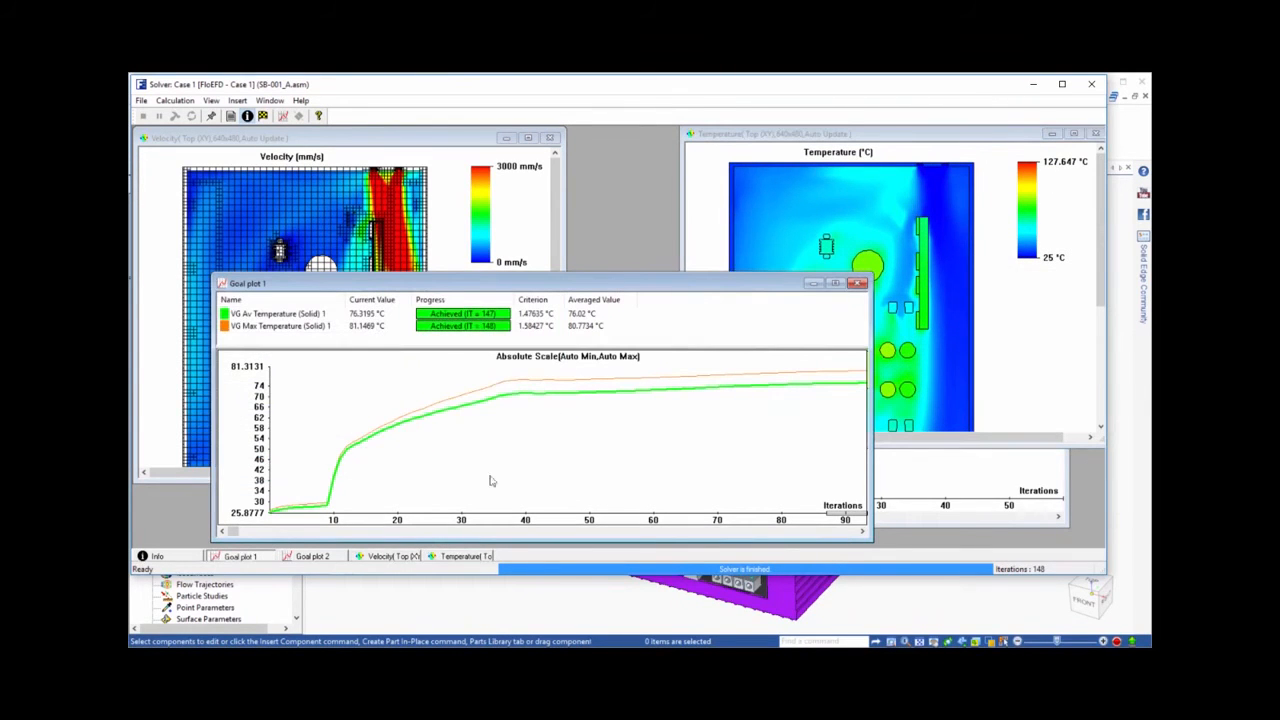
{"action": "left_click_drag", "start_coordinate": [241, 536], "coordinate": [652, 534]}
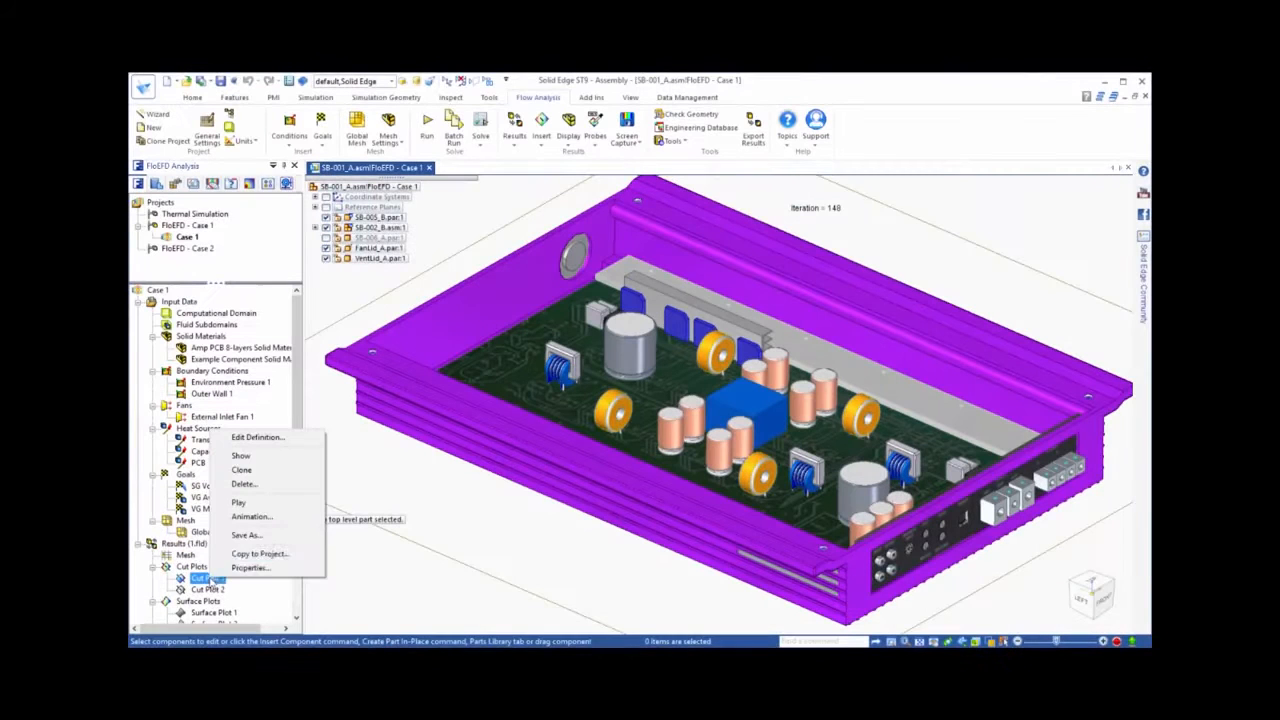
Show Cut Plot 1 and examine the air velocity distribution inside the amplifier housing
{"action": "left_click", "coordinate": [241, 455]}
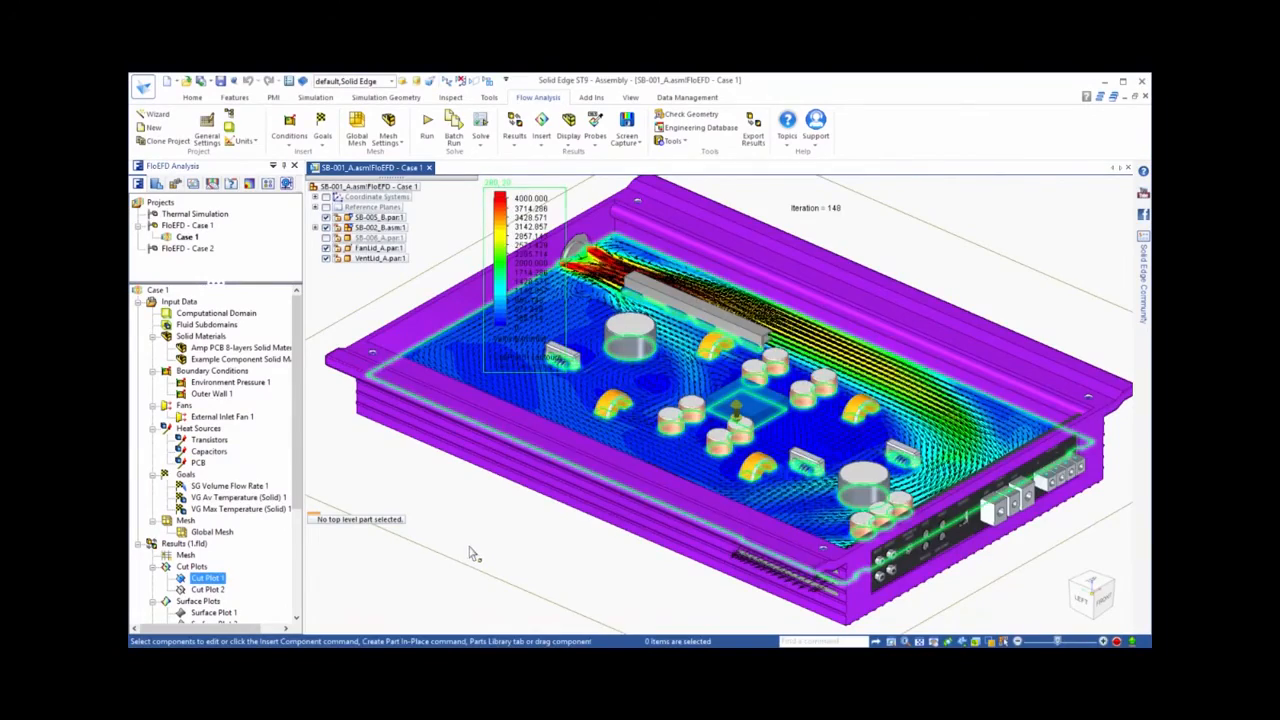
{"action": "left_click", "coordinate": [472, 554]}
{"action": "middle_click_drag", "start_coordinate": [508, 452], "coordinate": [918, 218]}
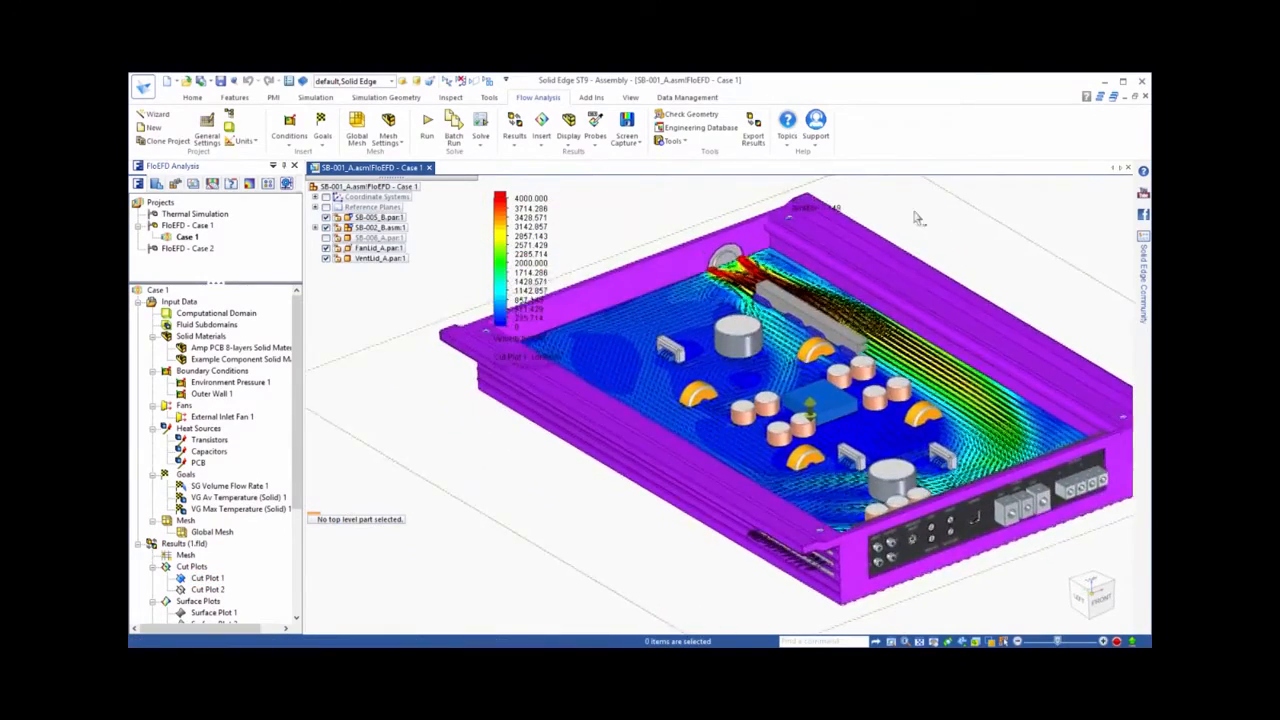
{"action": "scroll", "coordinate": [766, 418], "scroll_direction": "up", "scroll_amount": 5}
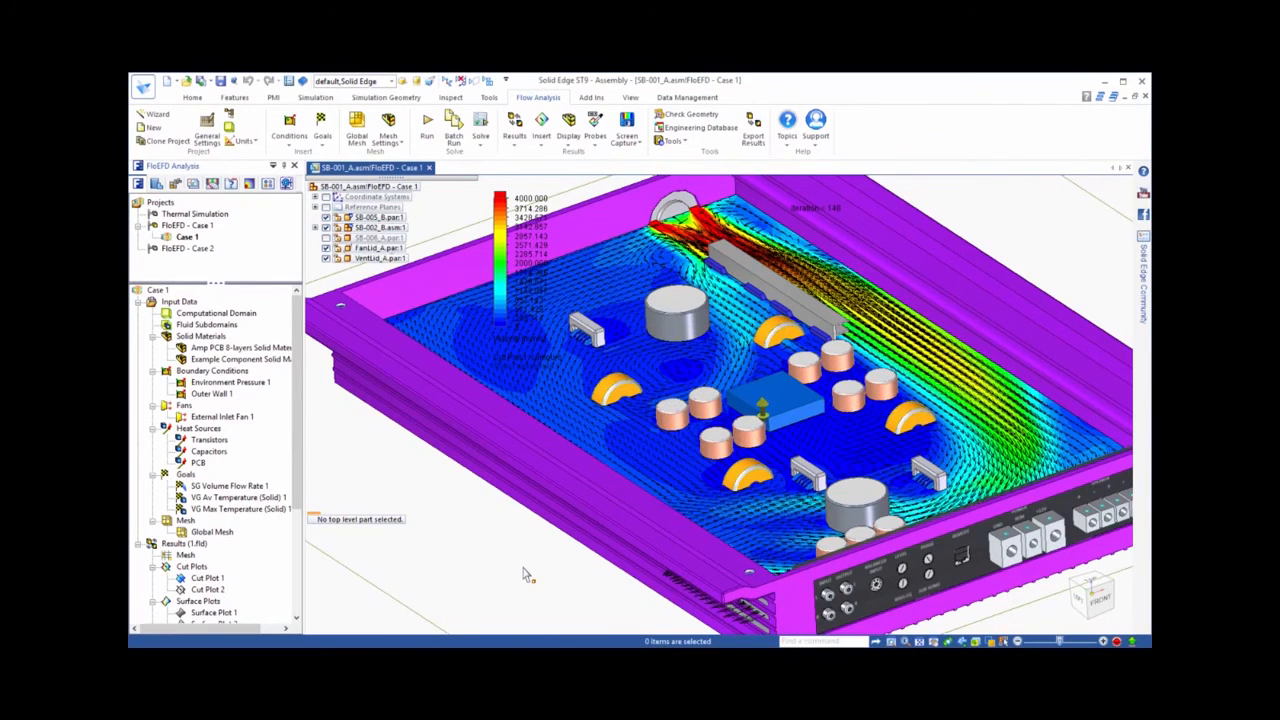
Hide Cut Plot 1, then show the Cut Plot 2 temperature plot with the model in wireframe
{"action": "right_click", "coordinate": [205, 578]}
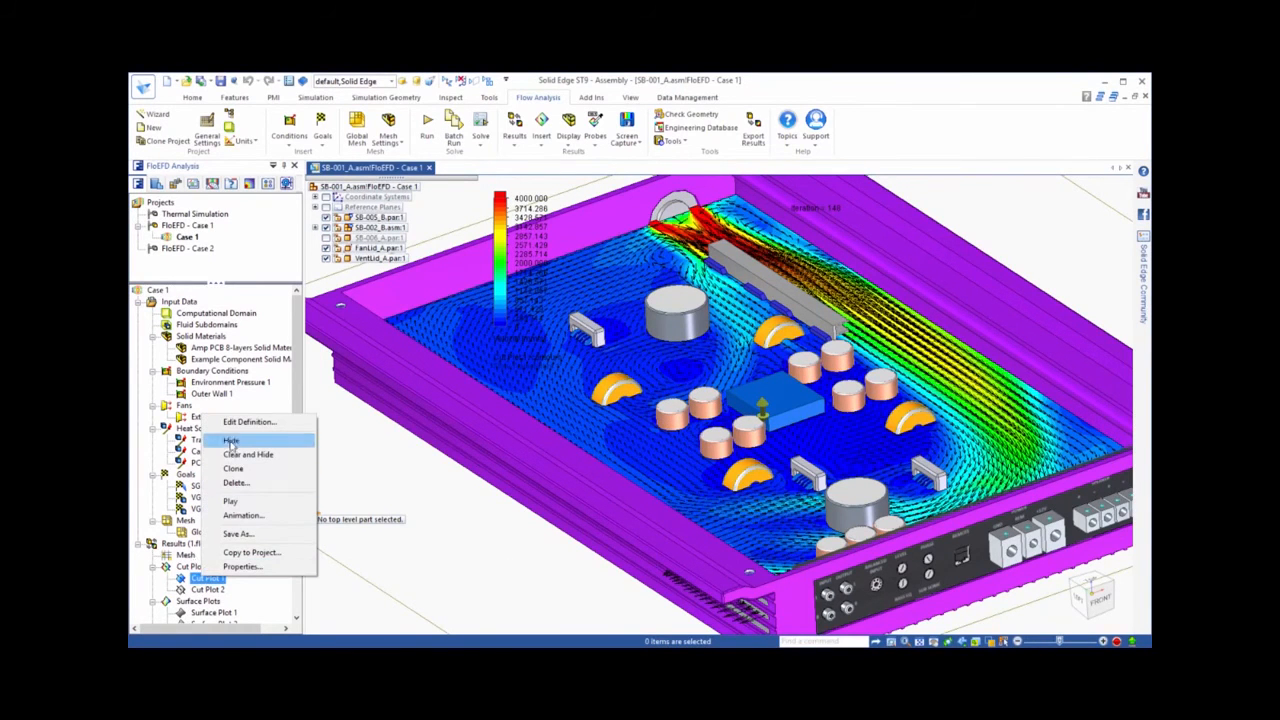
{"action": "left_click", "coordinate": [247, 454]}
{"action": "right_click", "coordinate": [207, 590]}
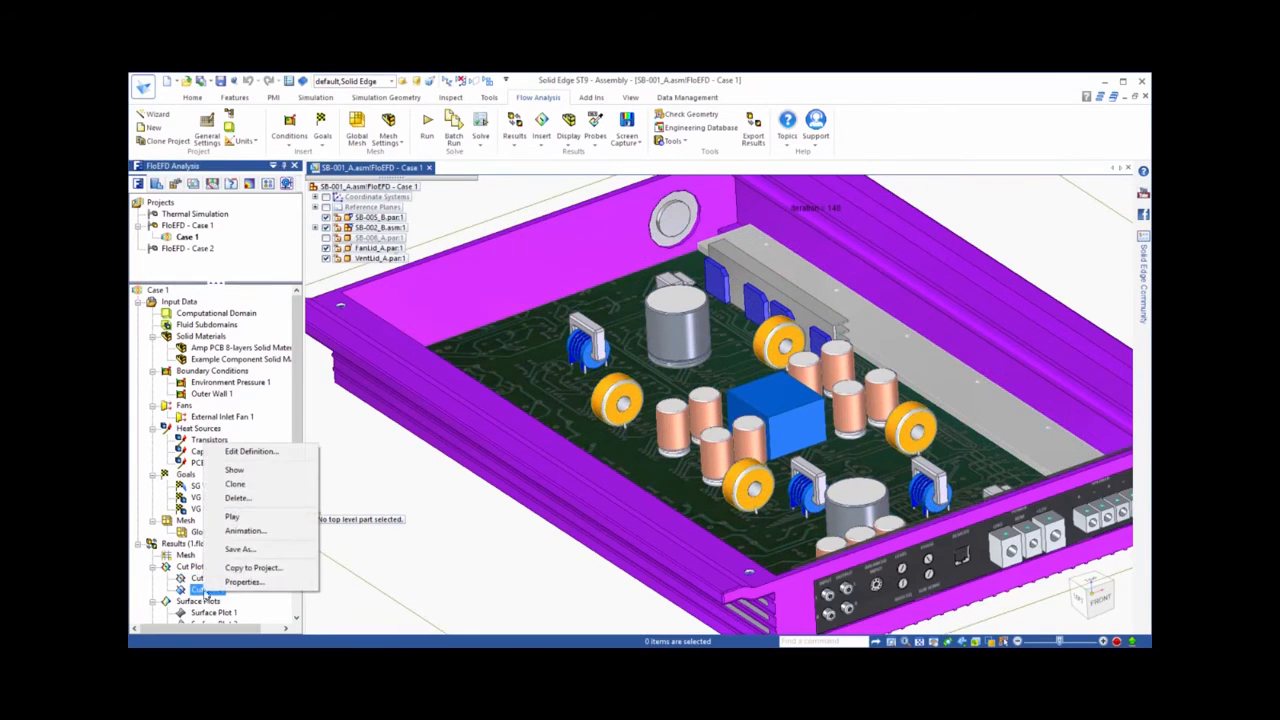
{"action": "left_click", "coordinate": [234, 469]}
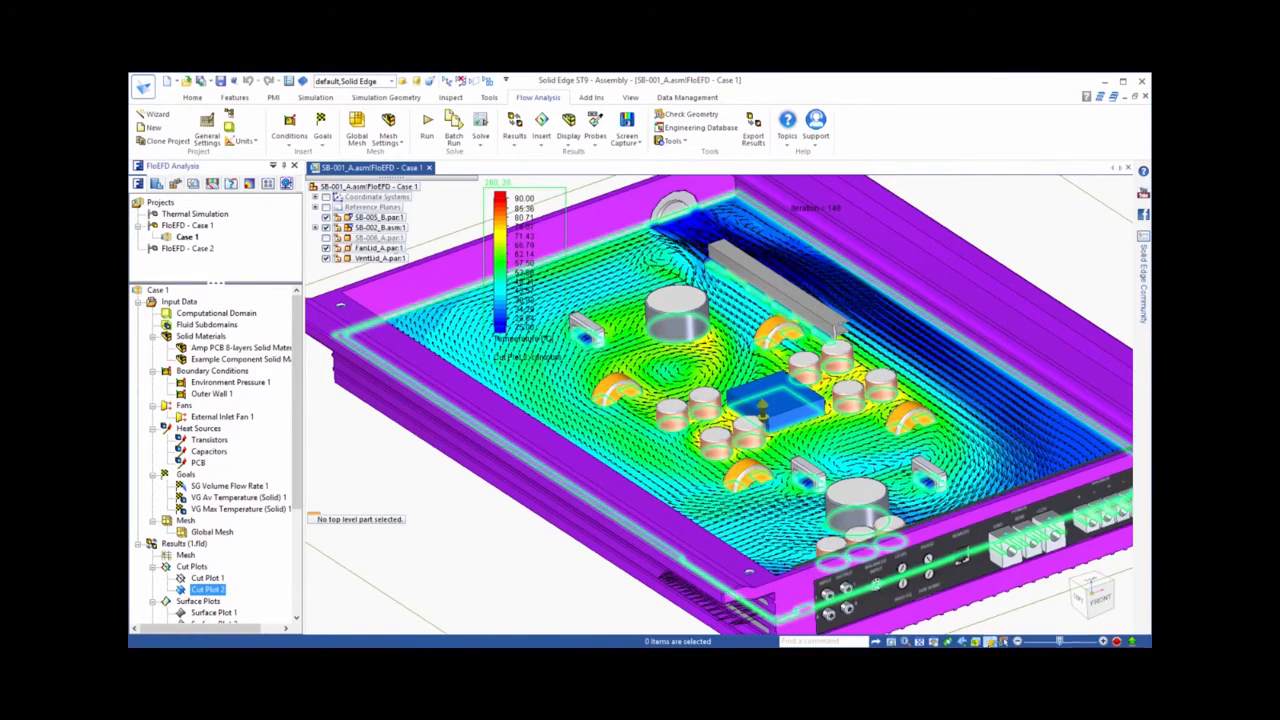
{"action": "left_click", "coordinate": [1030, 641]}
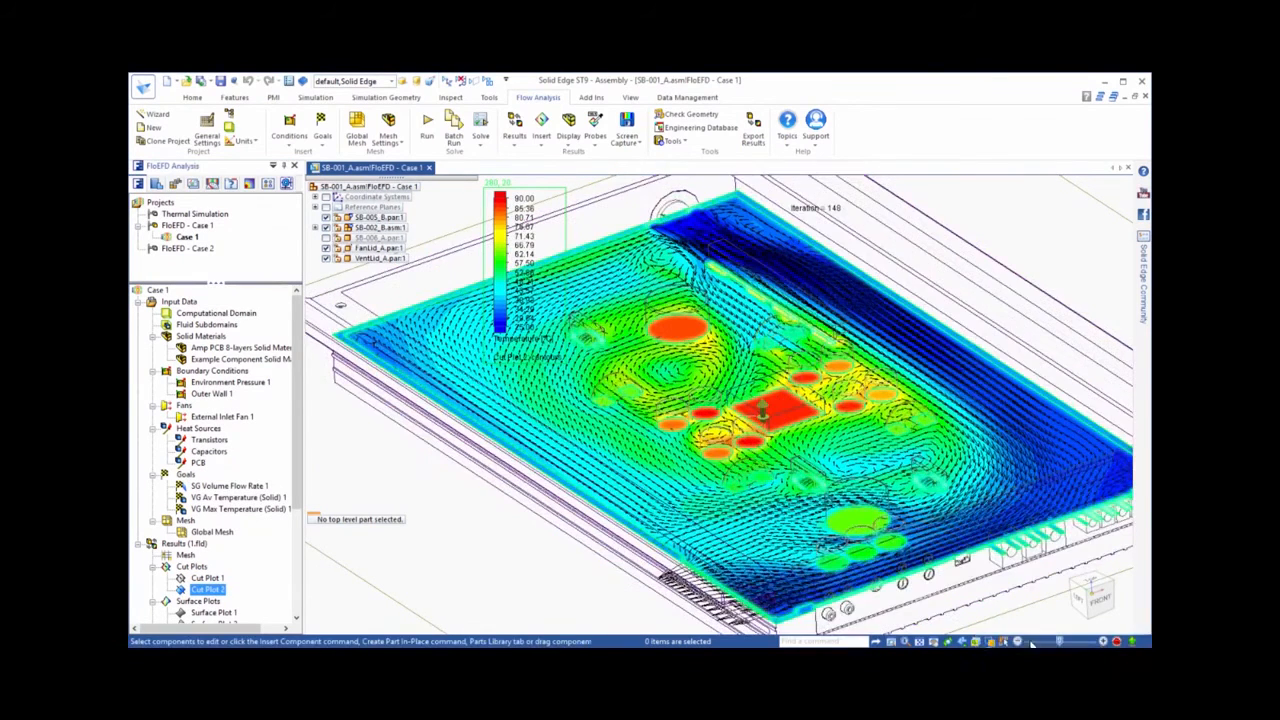
{"action": "left_click", "coordinate": [362, 600]}
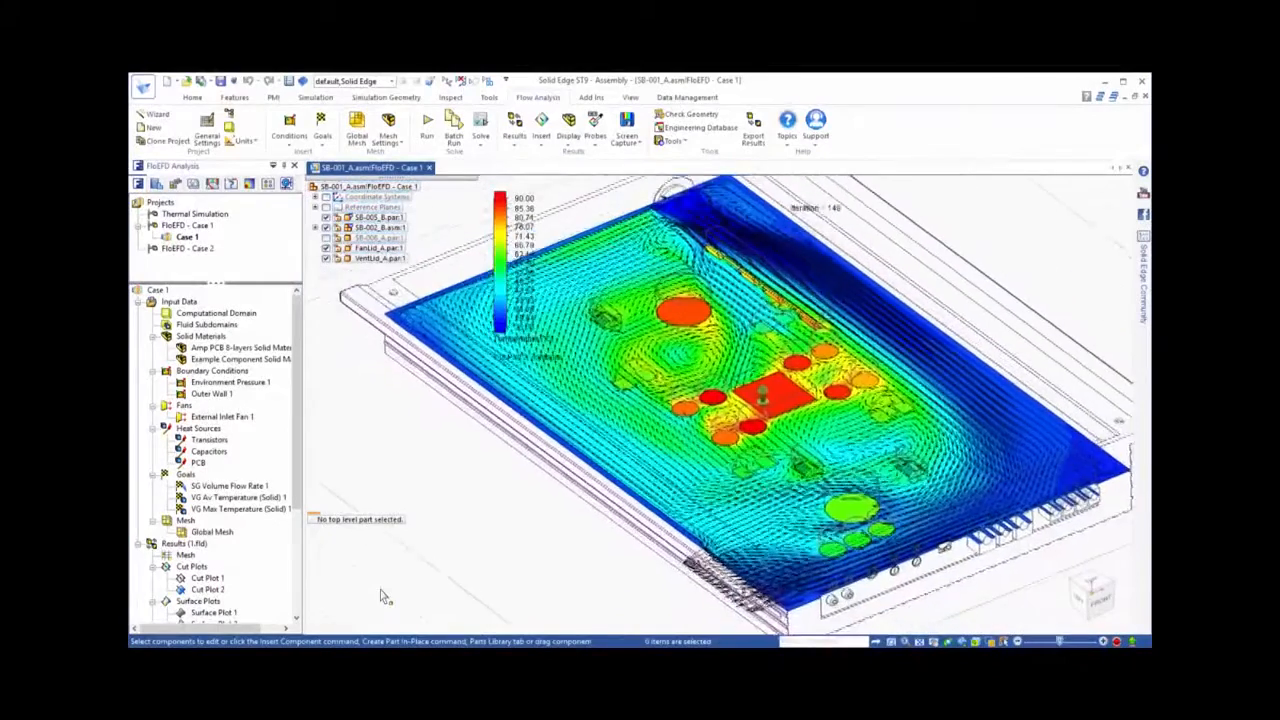
Hide Cut Plot 2 and show Surface Plot 1 to examine the solid temperature on the amplifier housing
{"action": "right_click", "coordinate": [211, 590]}
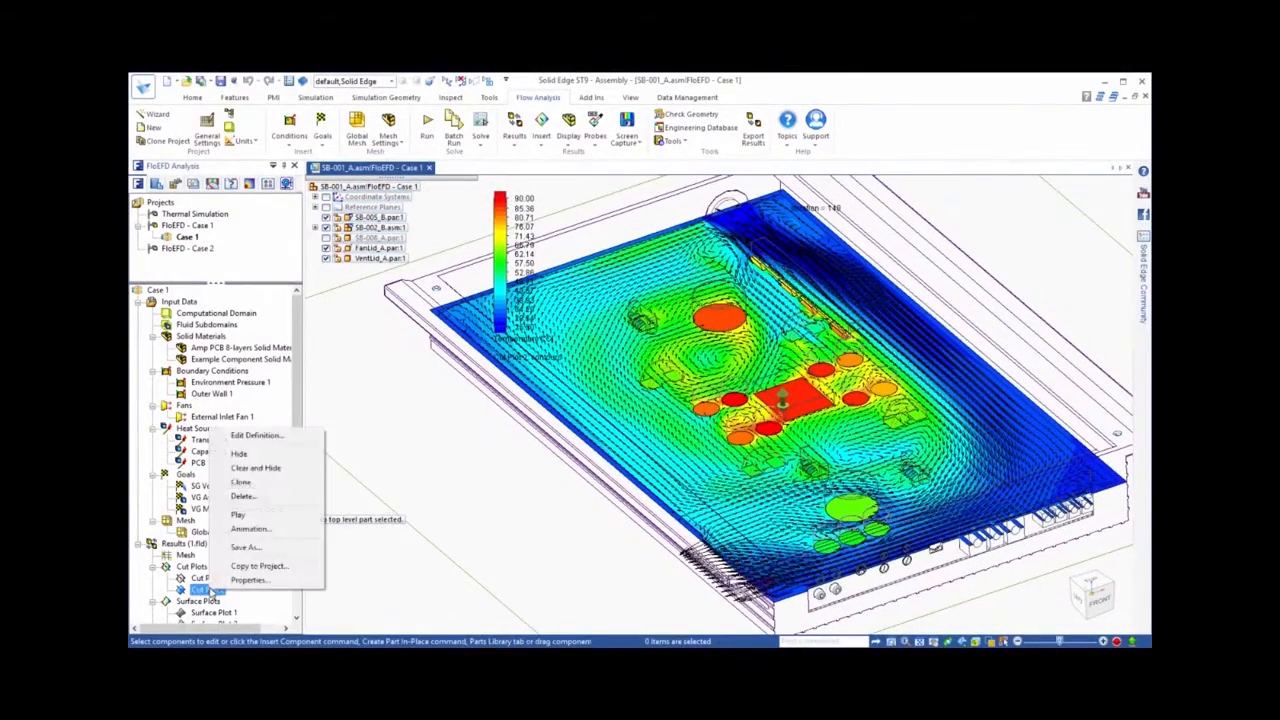
{"action": "left_click", "coordinate": [240, 458]}
{"action": "left_click", "coordinate": [213, 612]}
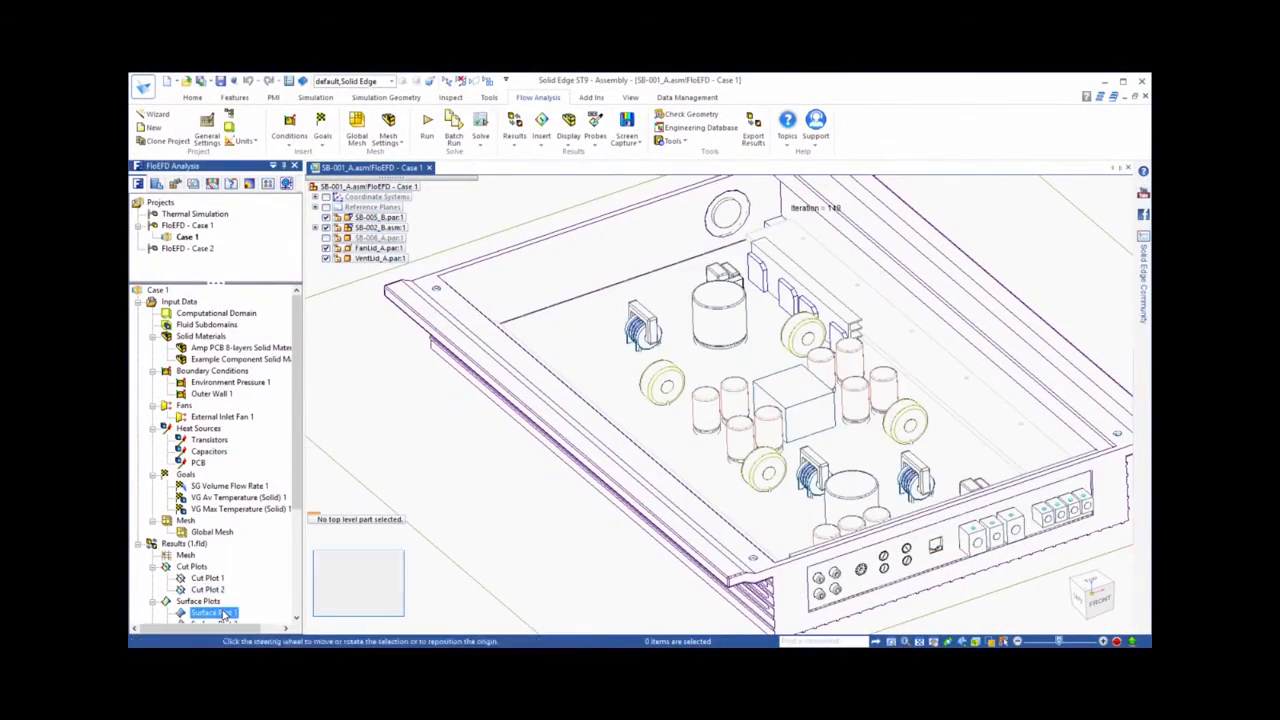
{"action": "right_click", "coordinate": [224, 612]}
{"action": "left_click", "coordinate": [257, 503]}
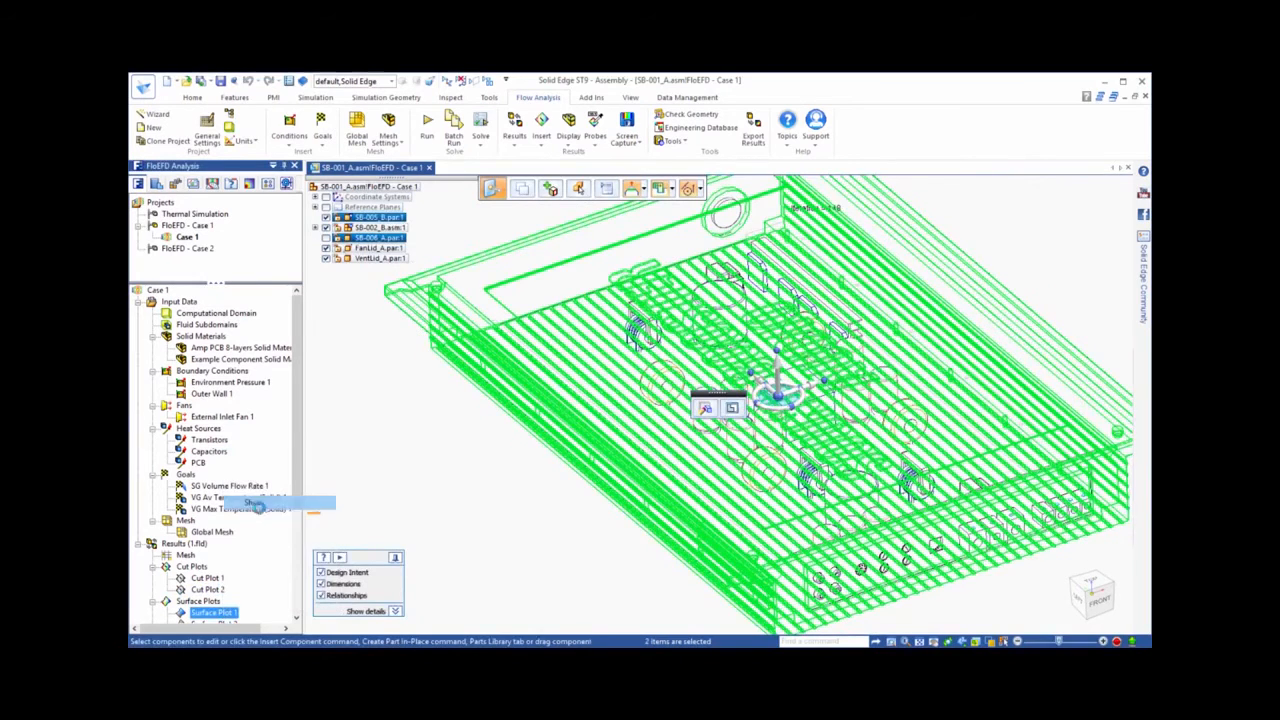
{"action": "left_click", "coordinate": [546, 556]}
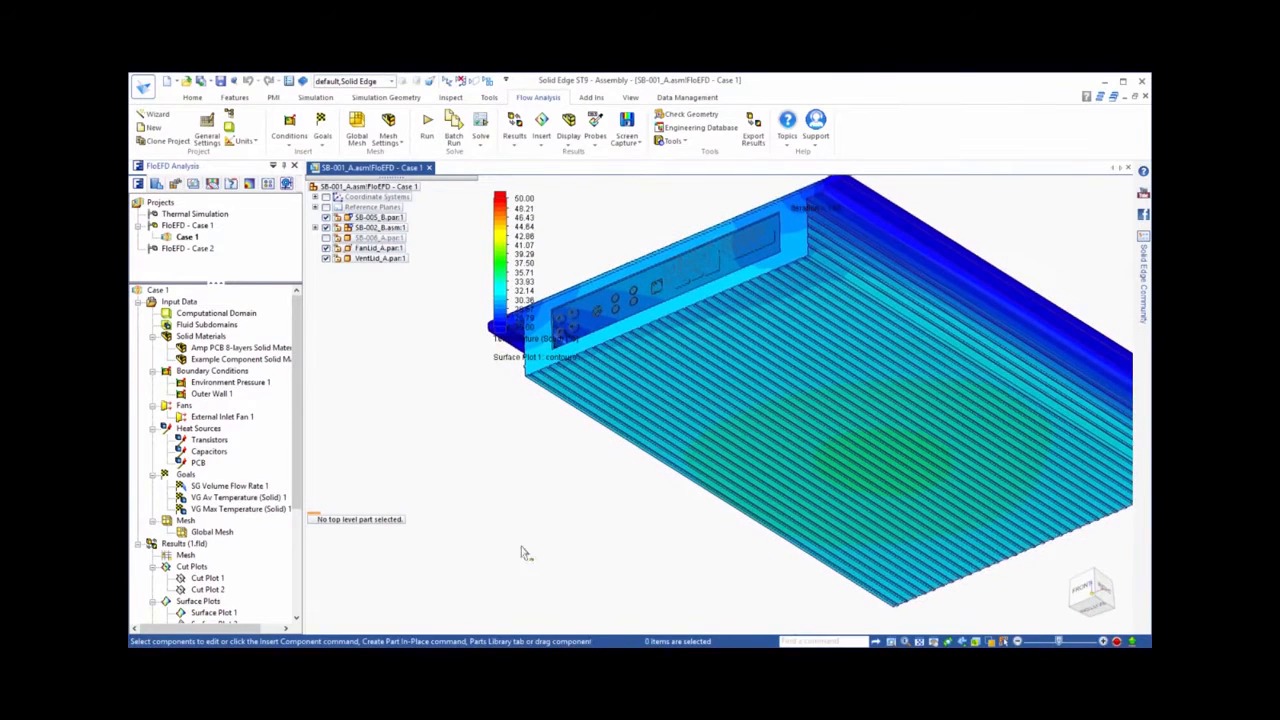
Probe the temperature at the warmest area on the housing's ribbed underside
{"action": "left_click", "coordinate": [595, 143]}
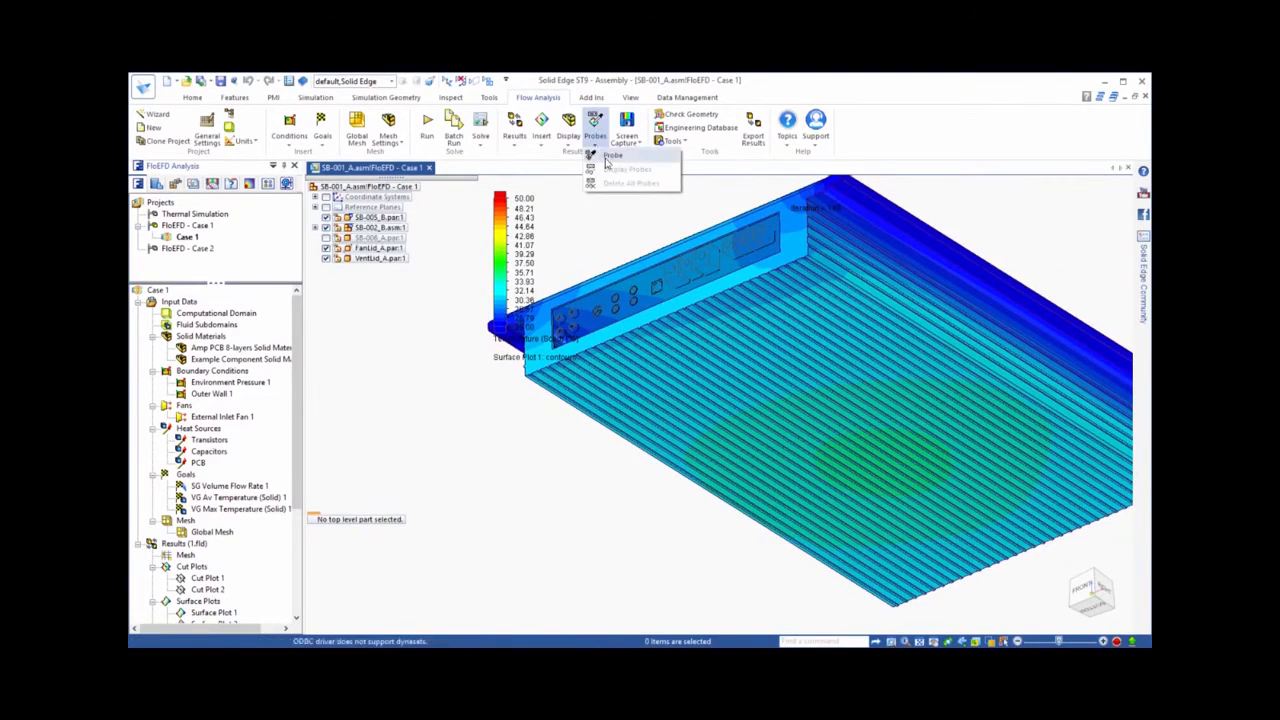
{"action": "left_click", "coordinate": [602, 157]}
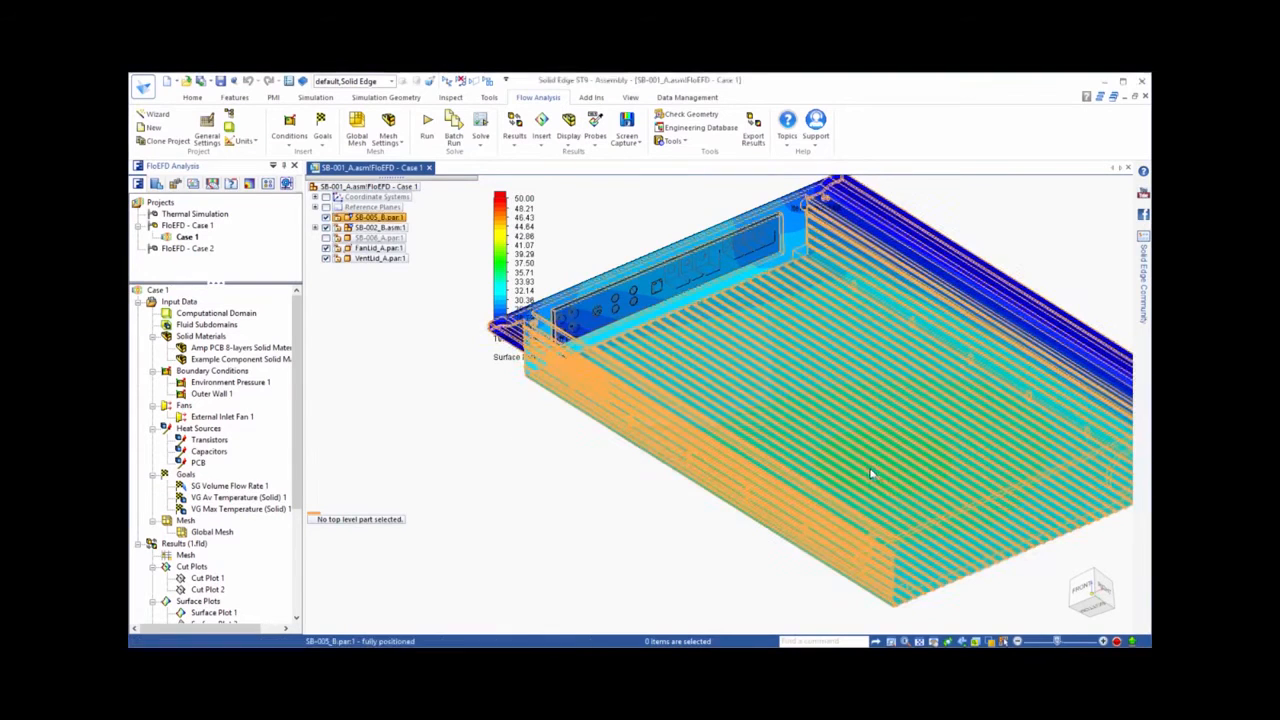
{"action": "left_click", "coordinate": [871, 482]}
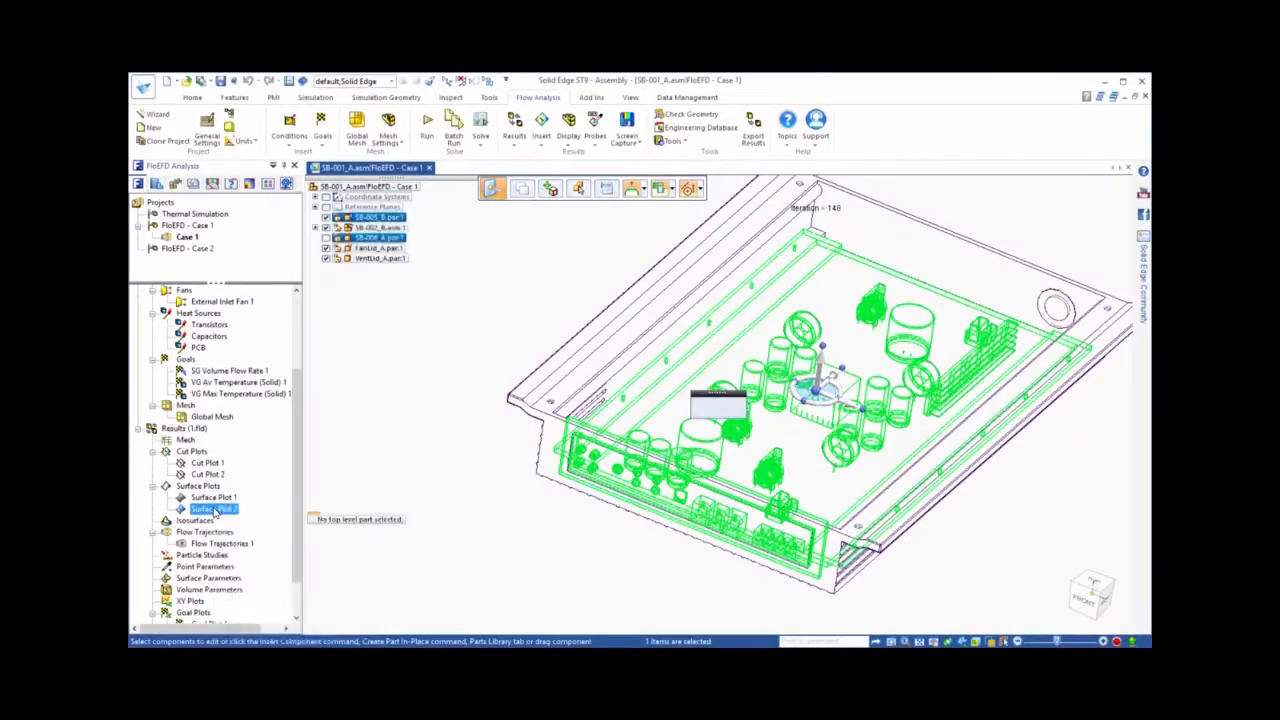
Show Surface Plot 2 to examine the solid temperature on the circuit board and its components
{"action": "right_click", "coordinate": [214, 510]}
{"action": "left_click", "coordinate": [252, 531]}
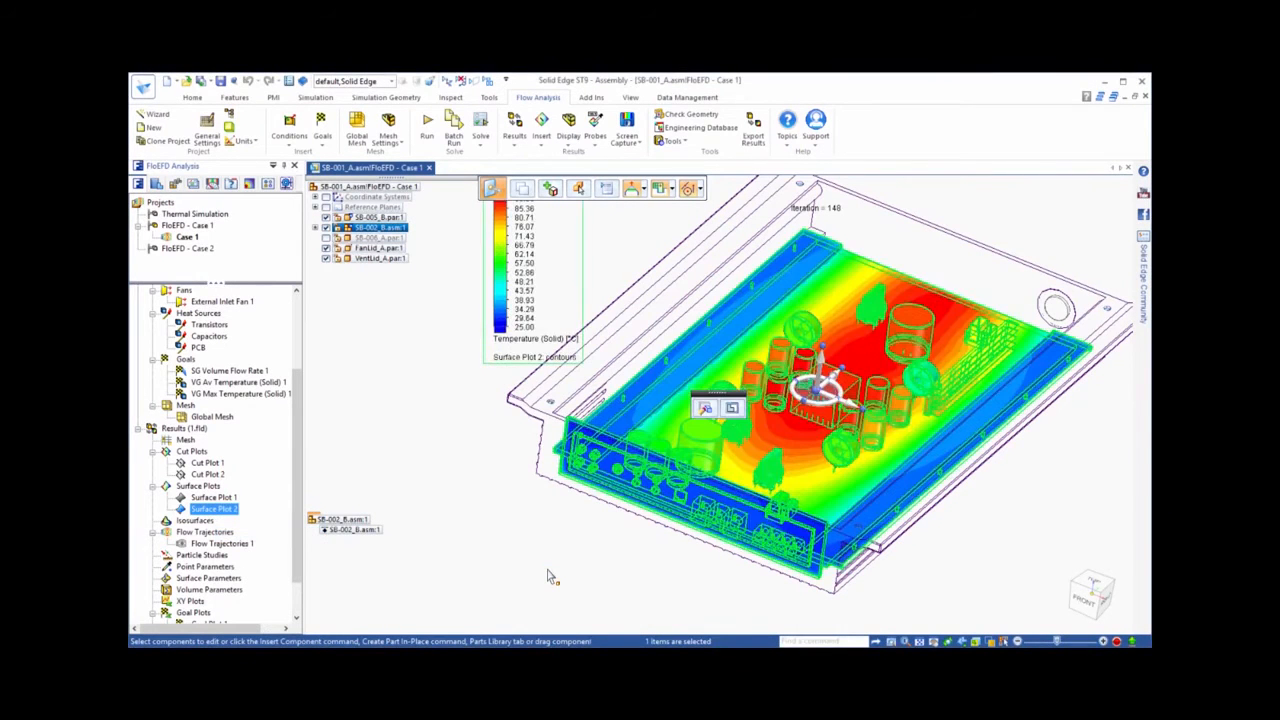
{"action": "left_click", "coordinate": [548, 577]}
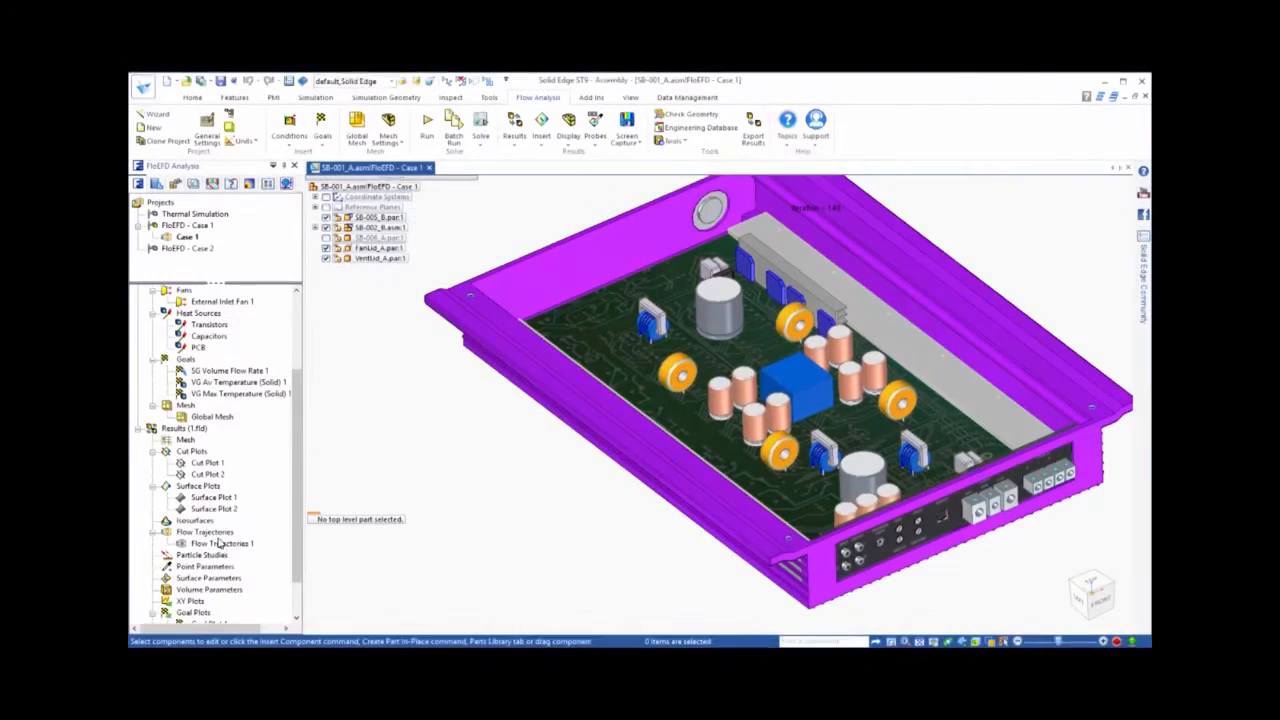
Play the Flow Trajectories 1 animation to examine the air velocity through the amplifier housing
{"action": "left_click", "coordinate": [220, 544]}
{"action": "right_click", "coordinate": [236, 548]}
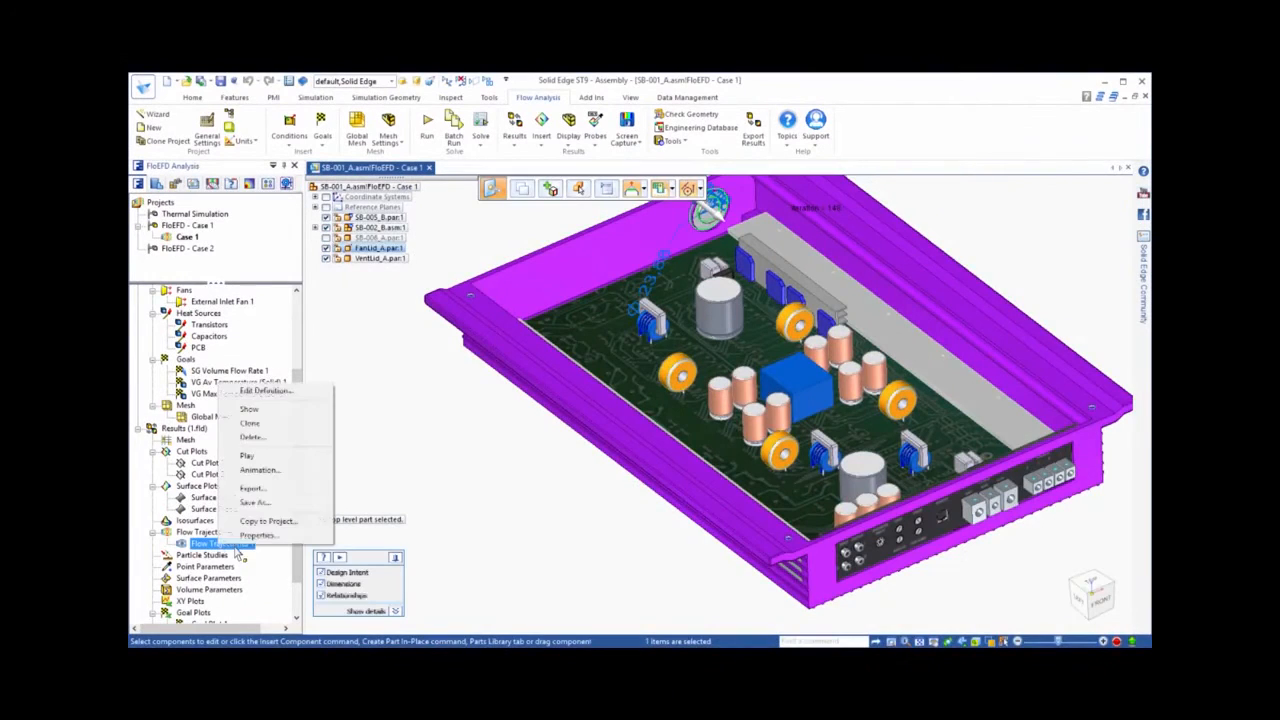
{"action": "left_click", "coordinate": [247, 455]}
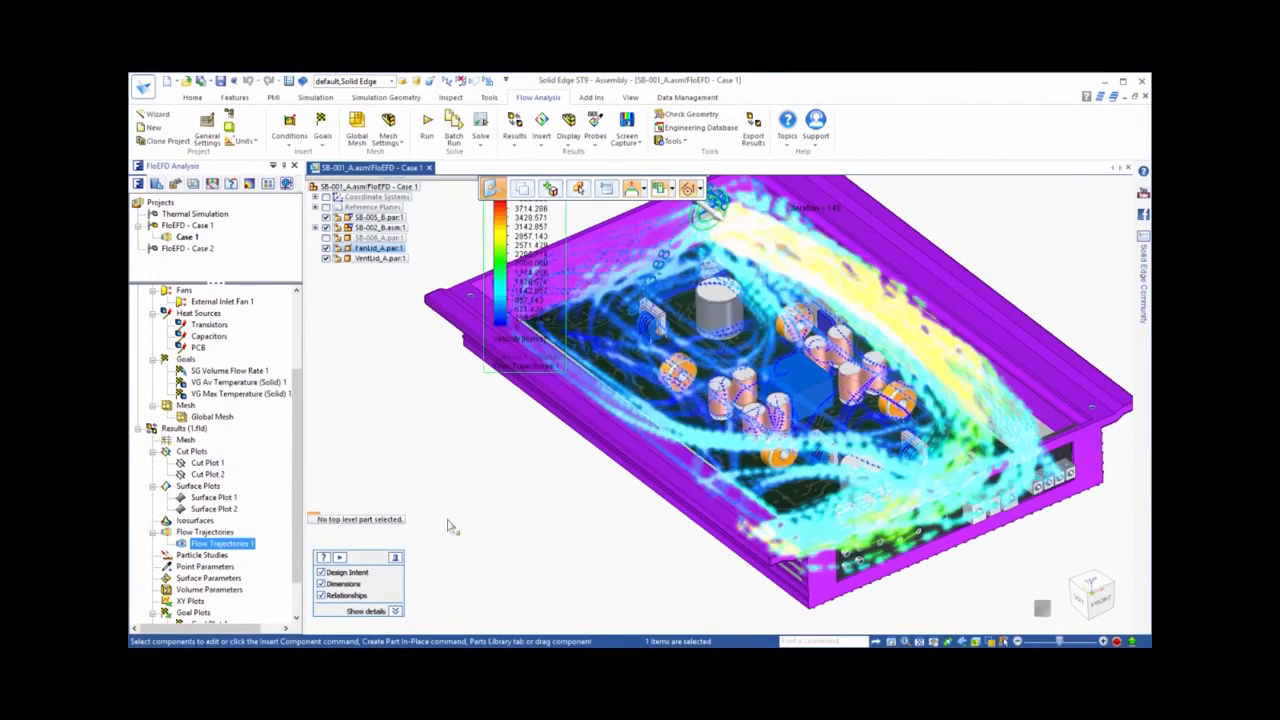
{"action": "left_click", "coordinate": [536, 526]}
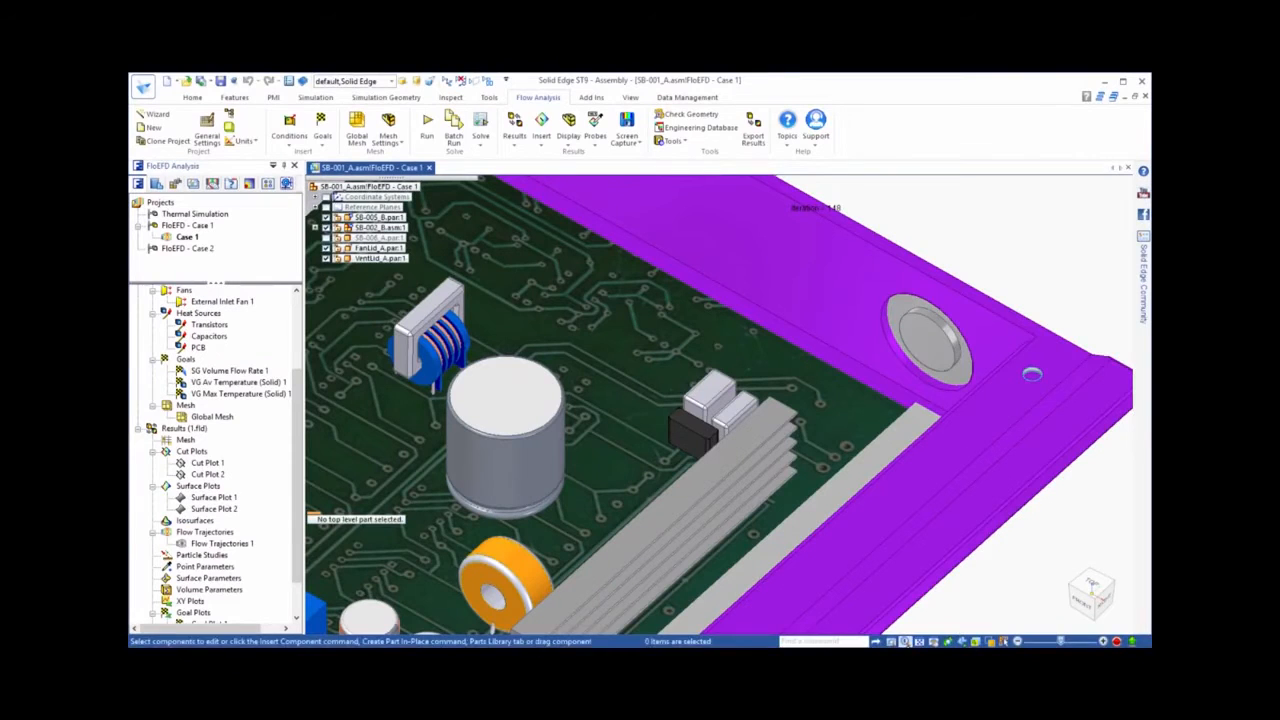
Focus on the heat sink near the fan opening and activate the FloEFD - Case 2 configuration
{"action": "left_click", "coordinate": [906, 643]}
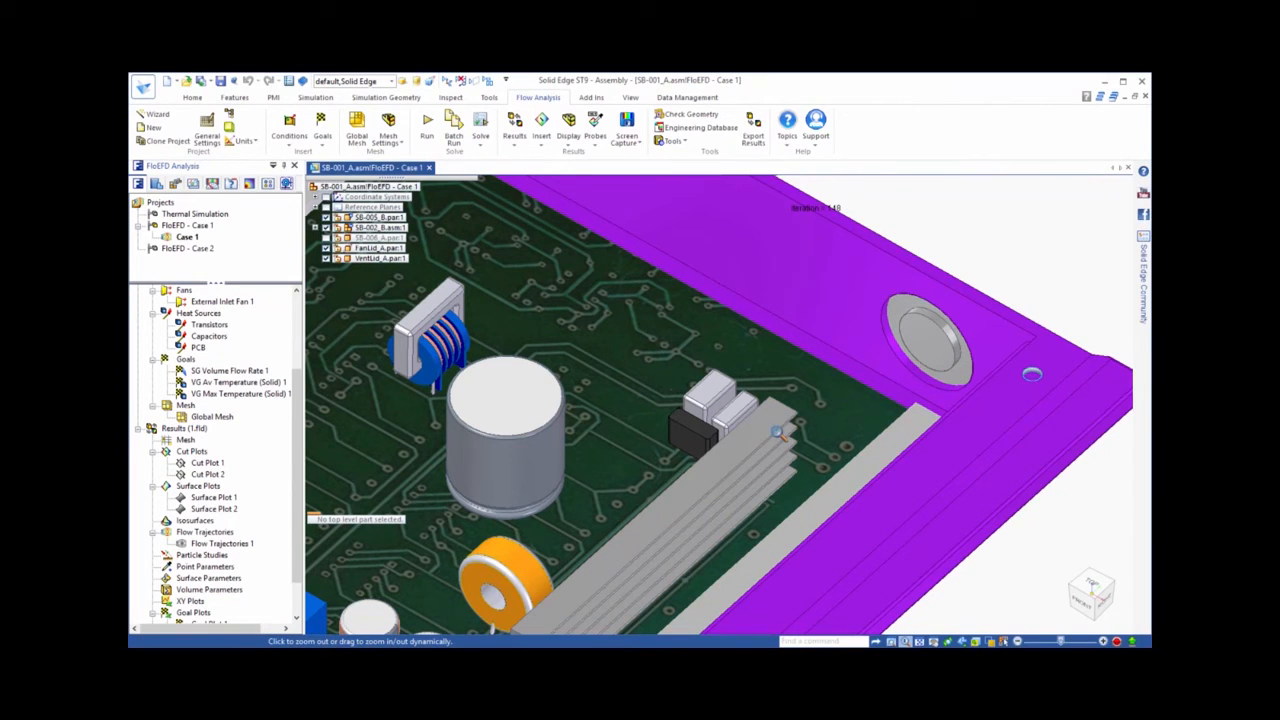
{"action": "key", "text": "Escape"}
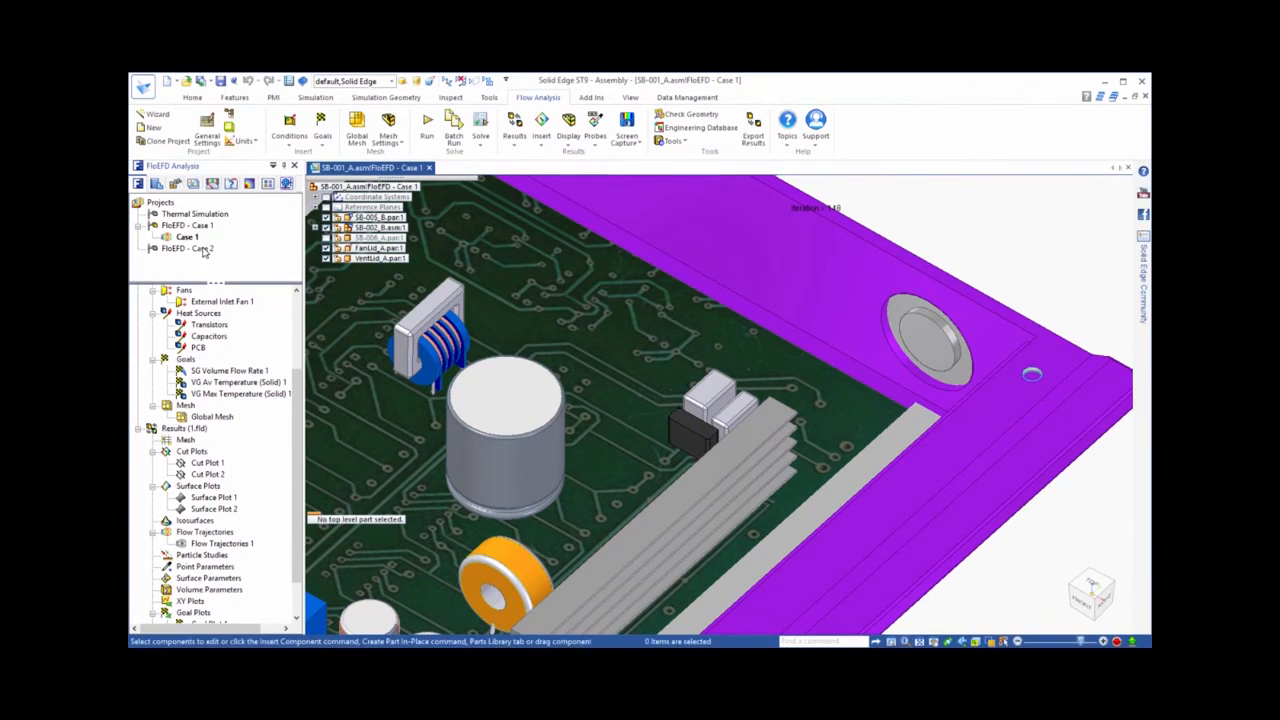
{"action": "double_click", "coordinate": [203, 252]}
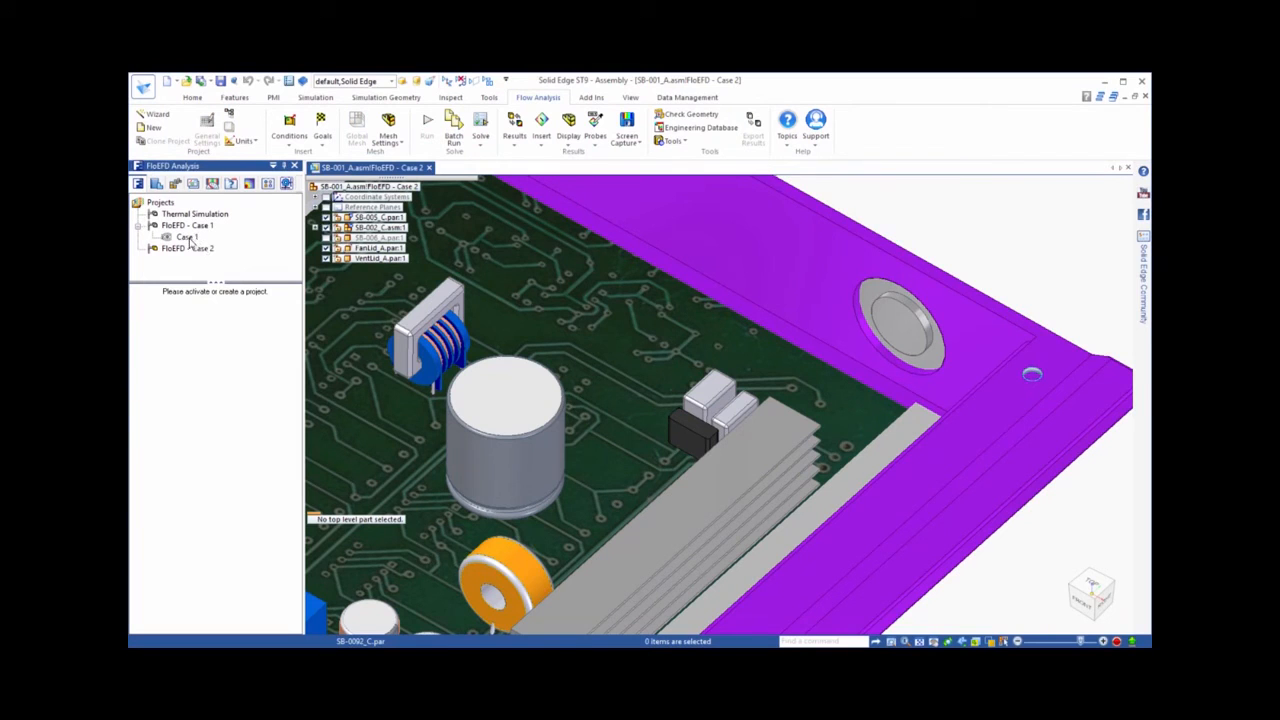
Clone the Case 1 project as Case 2 into the FloEFD - Case 2 configuration and run a new calculation on it
{"action": "right_click", "coordinate": [188, 242]}
{"action": "left_click", "coordinate": [190, 258]}
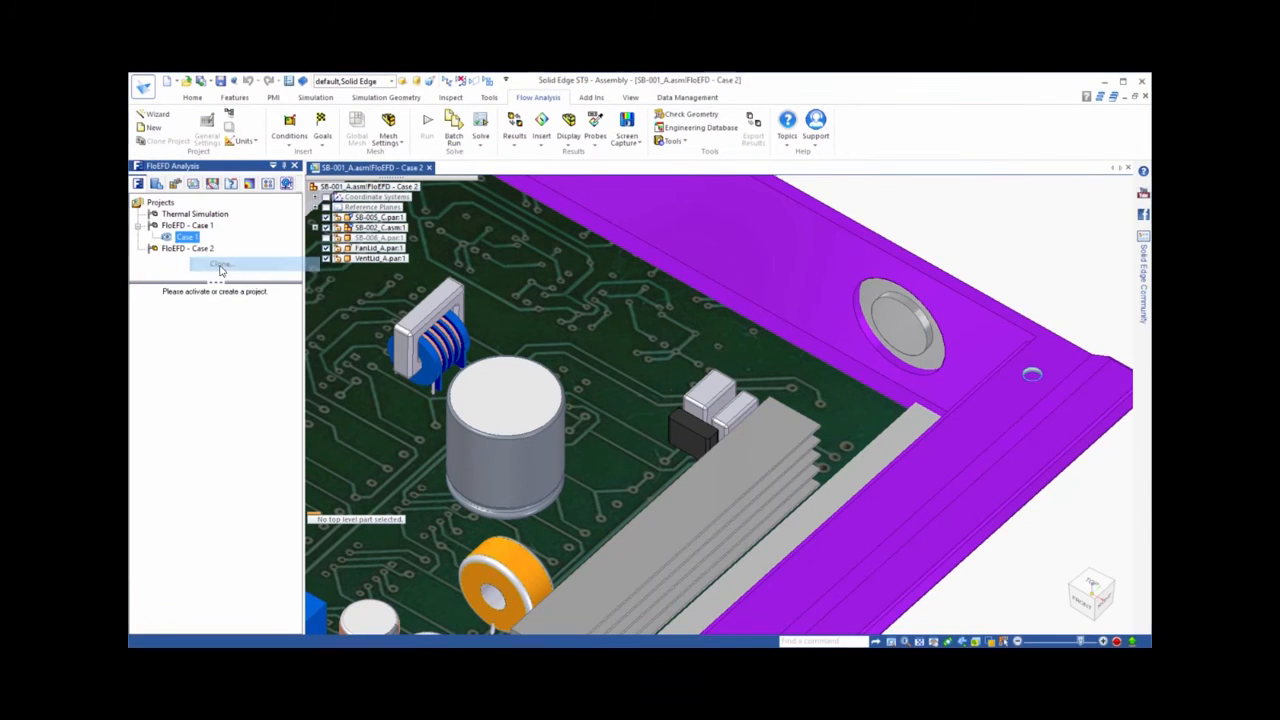
{"action": "mouse_move", "coordinate": [874, 185]}
{"action": "left_mouse_down"}
{"action": "mouse_move", "coordinate": [832, 183]}
{"action": "mouse_move", "coordinate": [853, 184]}
{"action": "left_mouse_up"}
{"action": "type", "text": "2"}
{"action": "left_click", "coordinate": [940, 220]}
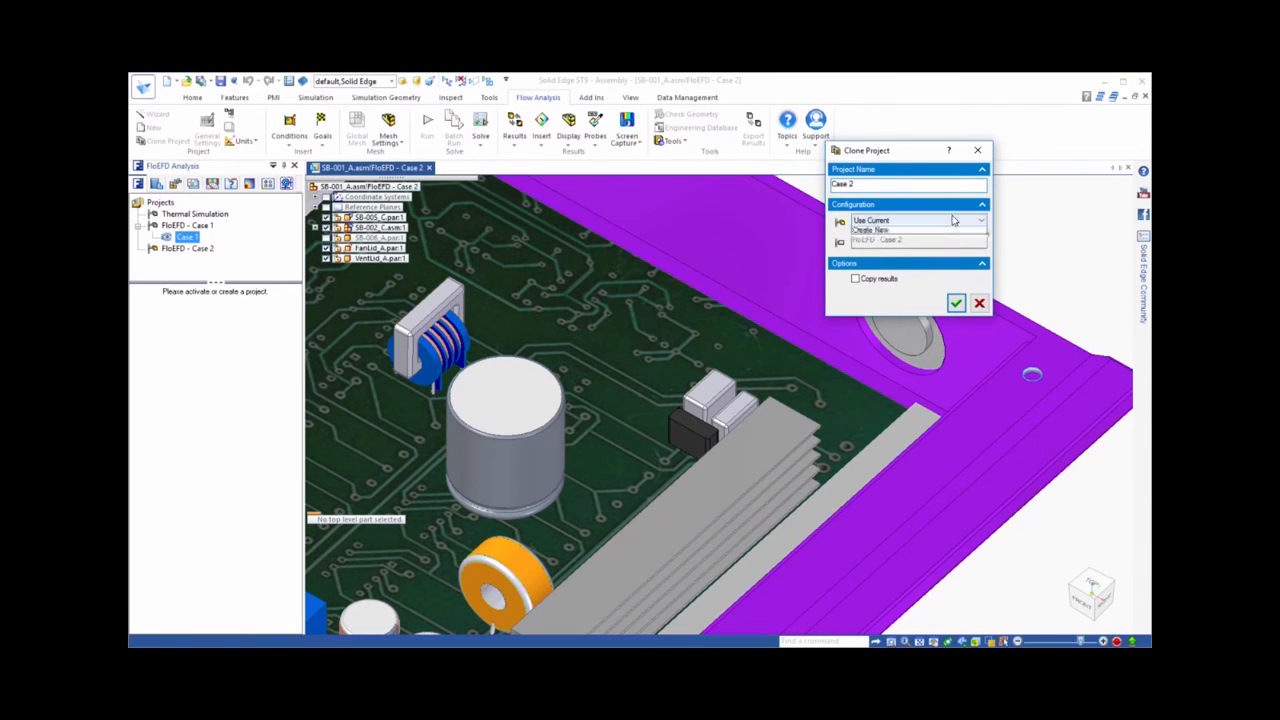
{"action": "left_click", "coordinate": [868, 250]}
{"action": "left_click", "coordinate": [859, 273]}
{"action": "left_click", "coordinate": [956, 381]}
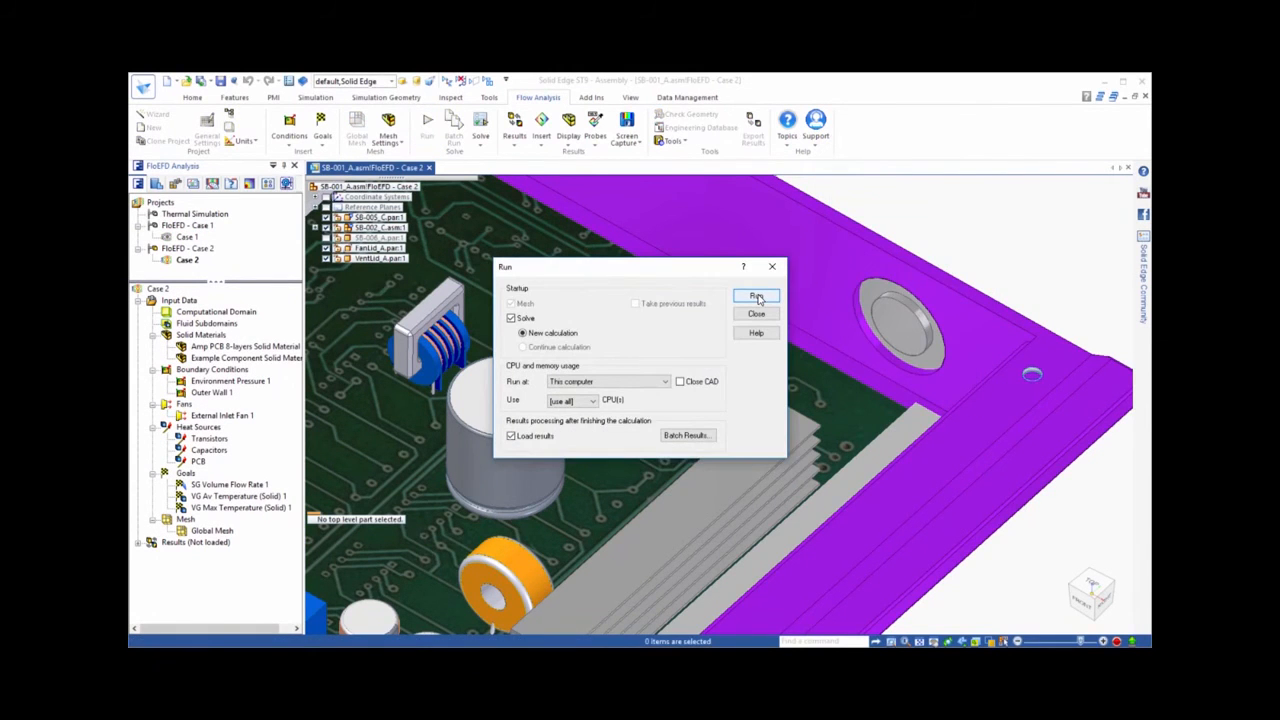
{"action": "left_click", "coordinate": [758, 298]}
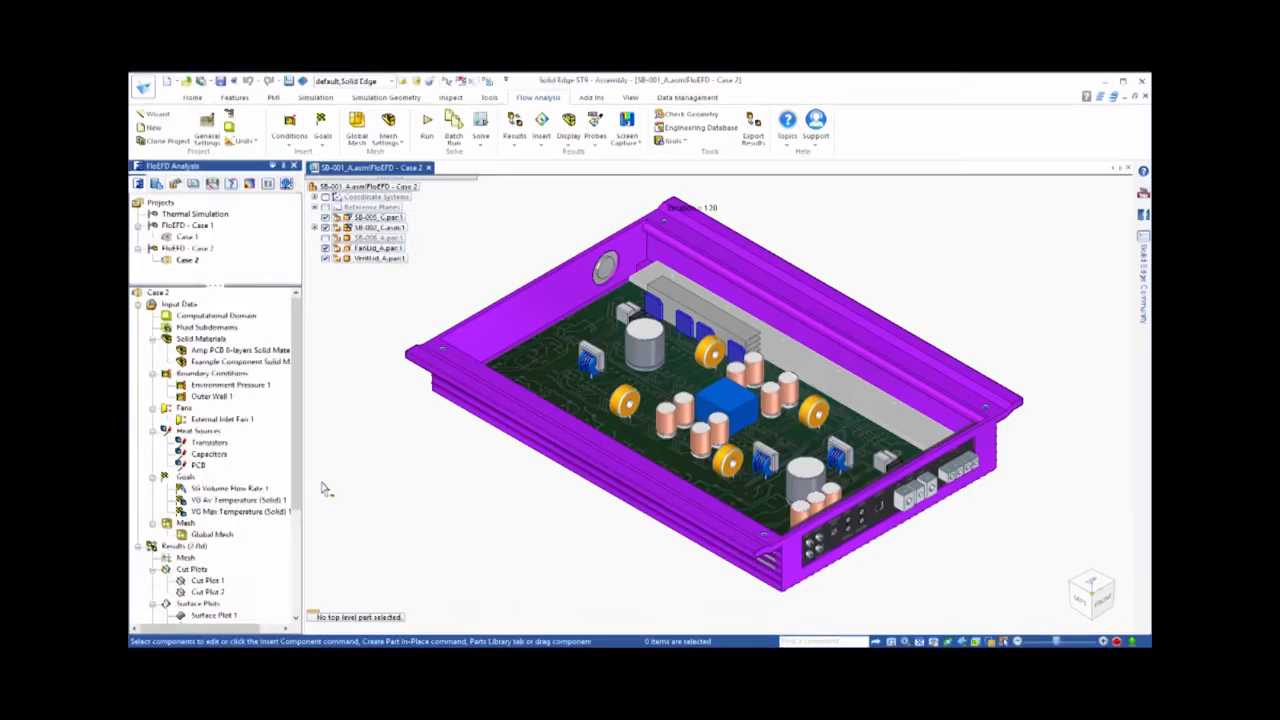
Display the model in wireframe and show the Case 2 temperature results in Cut Plot 2
{"action": "scroll", "coordinate": [300, 505], "scroll_direction": "down", "scroll_amount": 1}
{"action": "scroll", "coordinate": [300, 505], "scroll_direction": "down", "scroll_amount": 4}
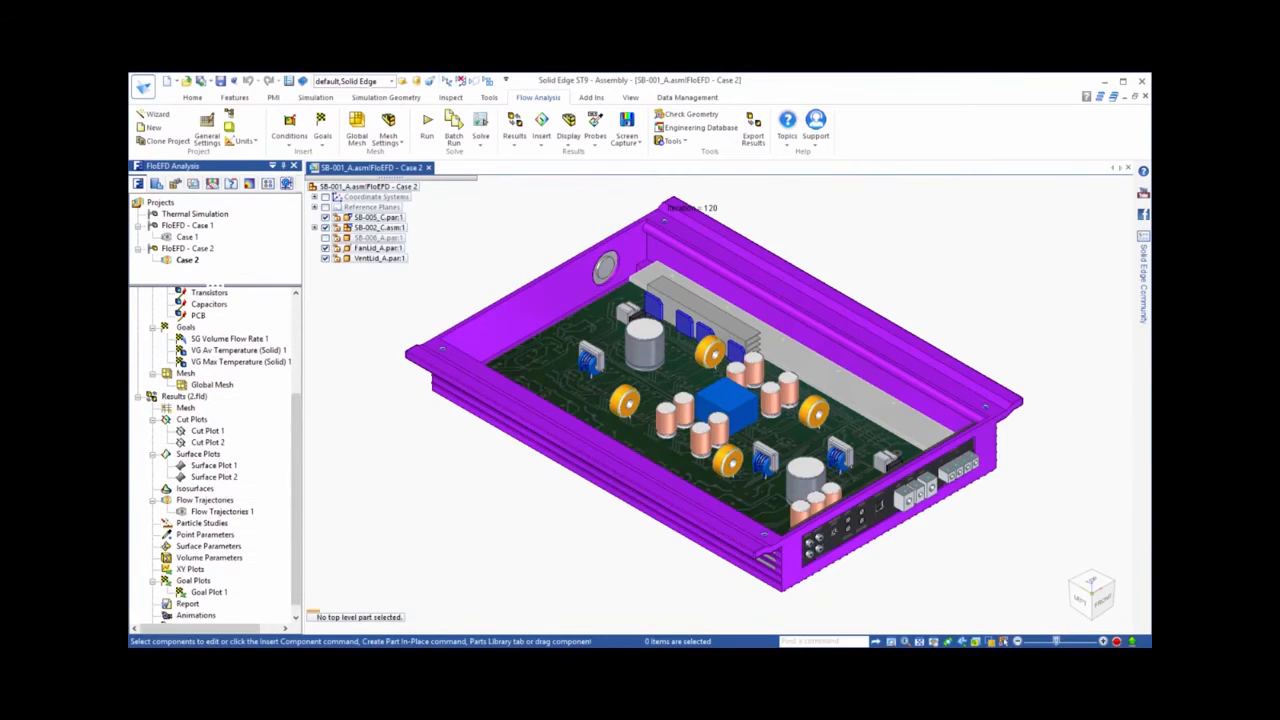
{"action": "left_click", "coordinate": [1030, 641]}
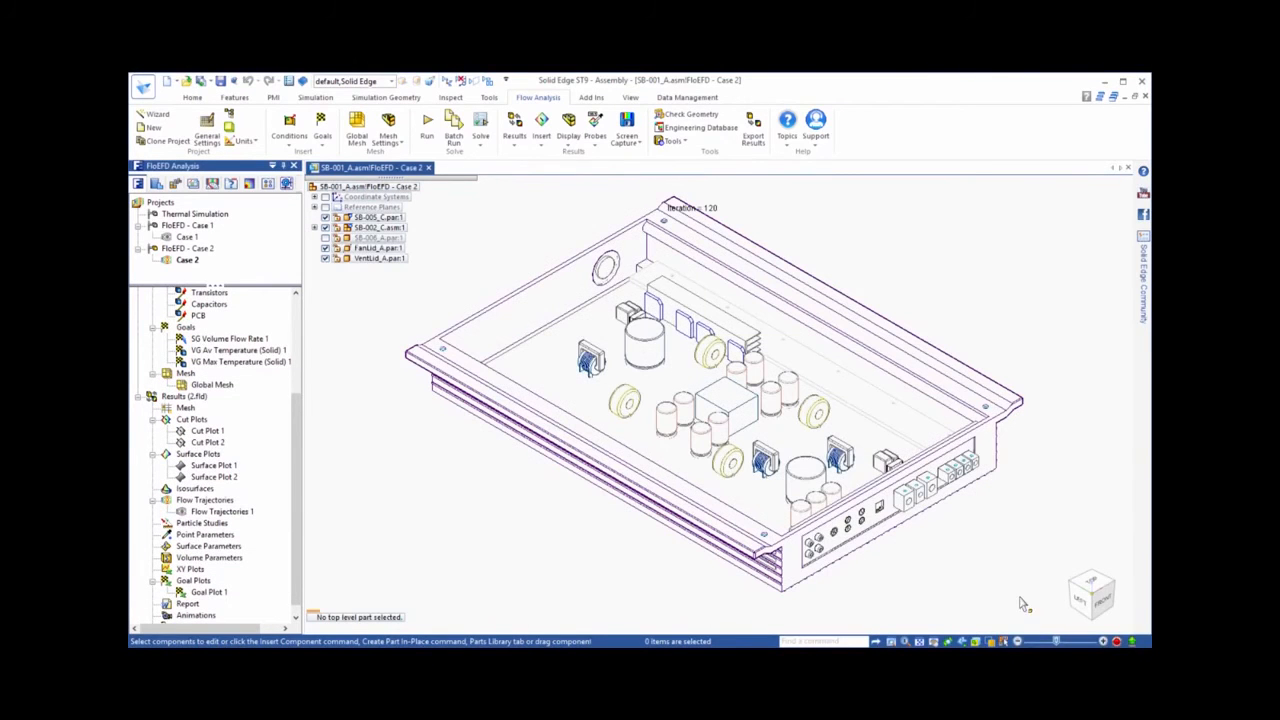
{"action": "right_click", "coordinate": [207, 442]}
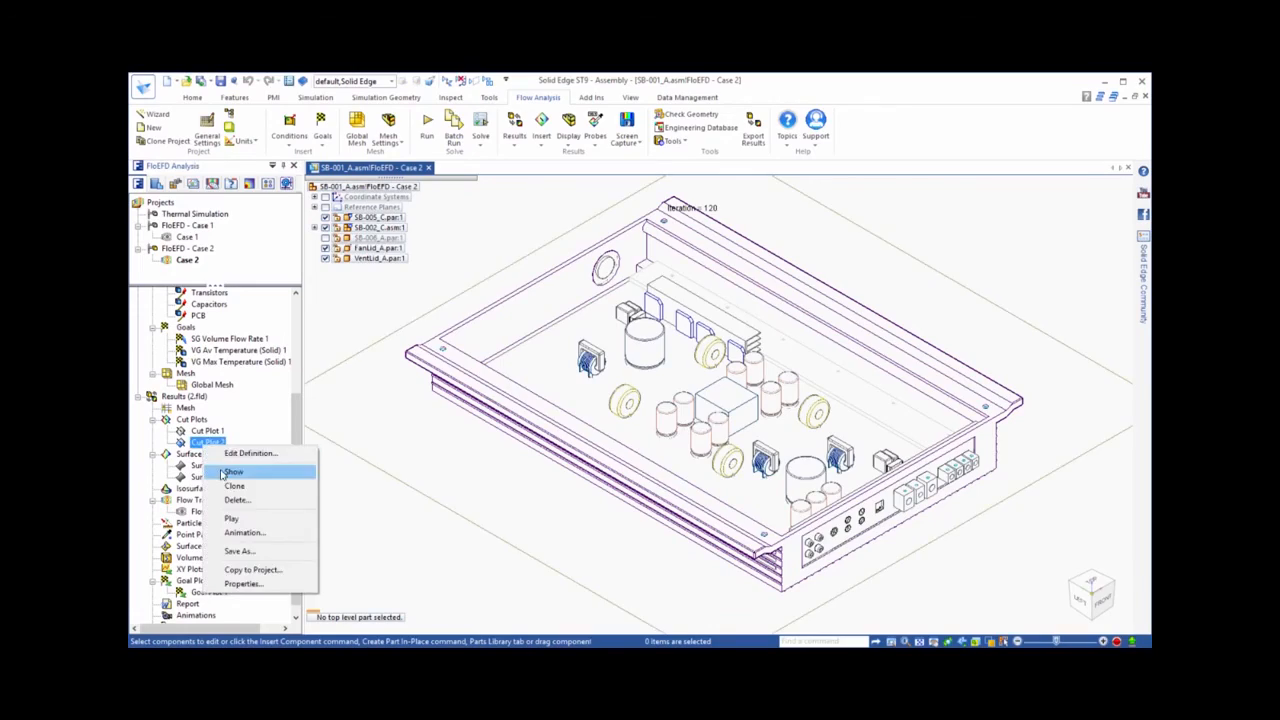
{"action": "left_click", "coordinate": [232, 471]}
{"action": "mouse_move", "coordinate": [323, 516]}
{"action": "middle_mouse_down"}
{"action": "mouse_move", "coordinate": [456, 487]}
{"action": "mouse_move", "coordinate": [389, 528]}
{"action": "mouse_move", "coordinate": [322, 524]}
{"action": "middle_mouse_up"}
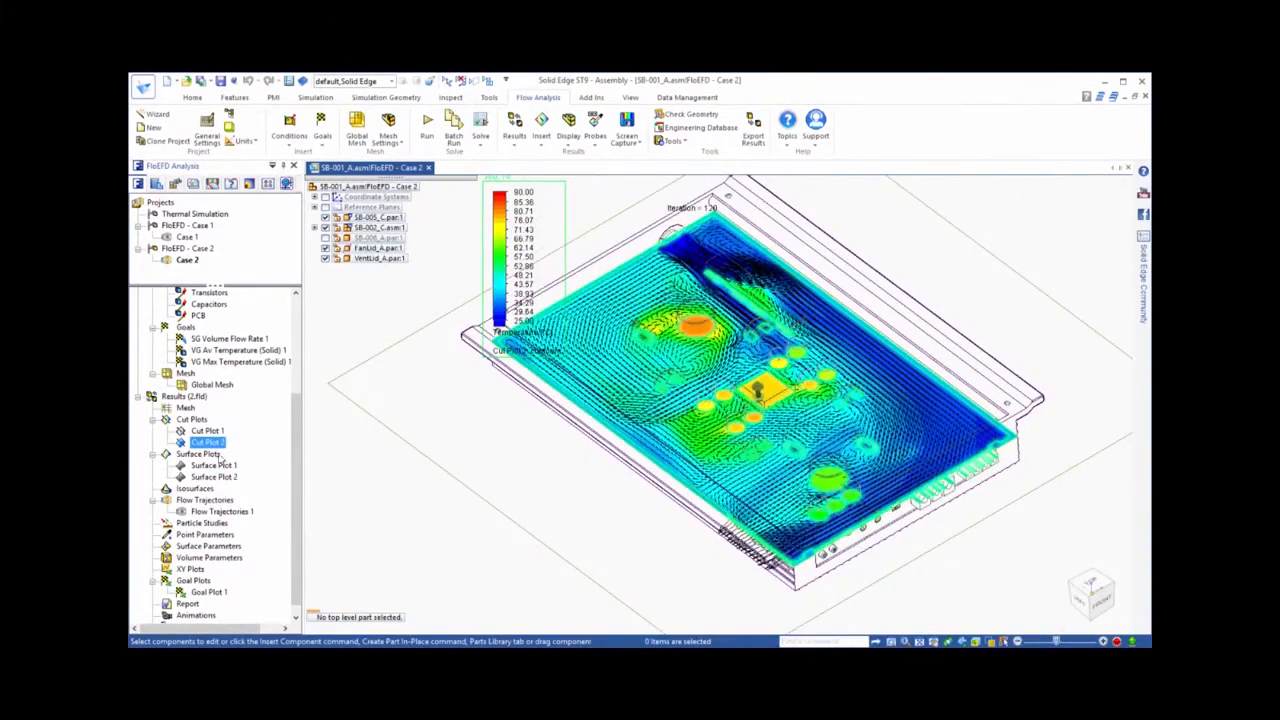
Hide Cut Plot 2 and show Surface Plot 2 to examine the Case 2 solid temperature on the circuit board
{"action": "right_click", "coordinate": [213, 445]}
{"action": "left_click", "coordinate": [243, 471]}
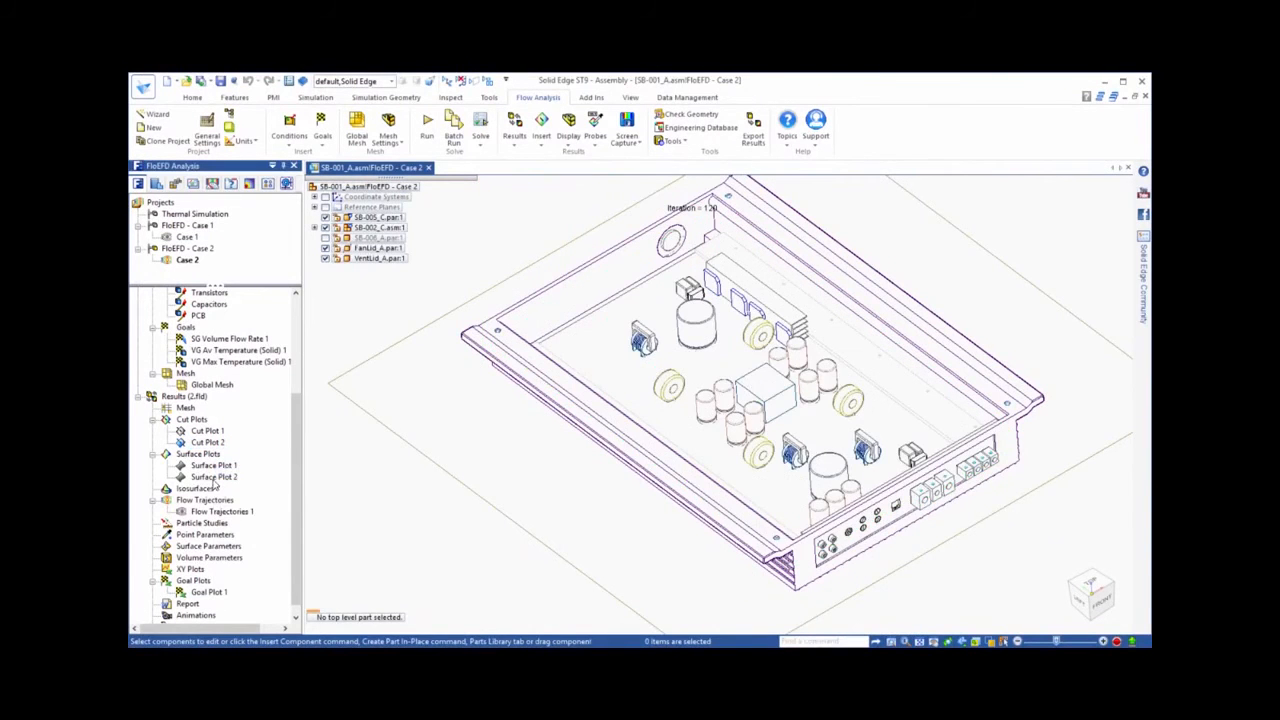
{"action": "right_click", "coordinate": [213, 478]}
{"action": "left_click", "coordinate": [245, 508]}
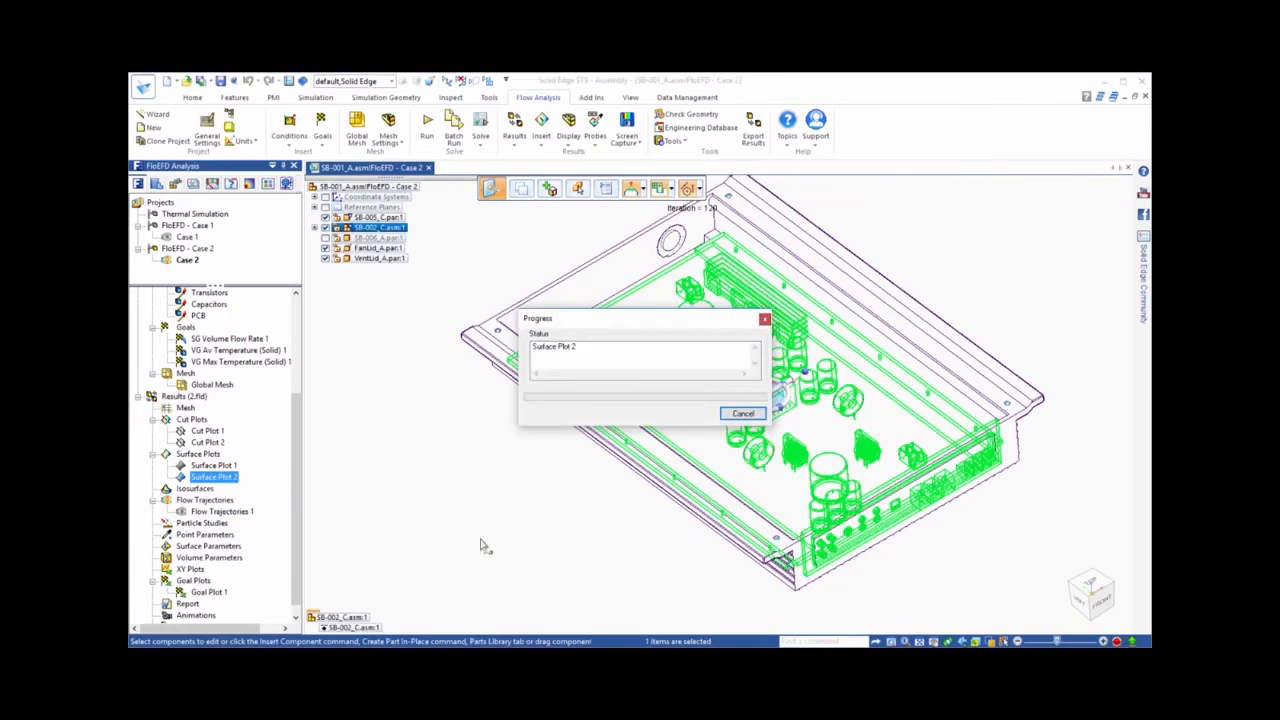
{"action": "left_click", "coordinate": [513, 544]}
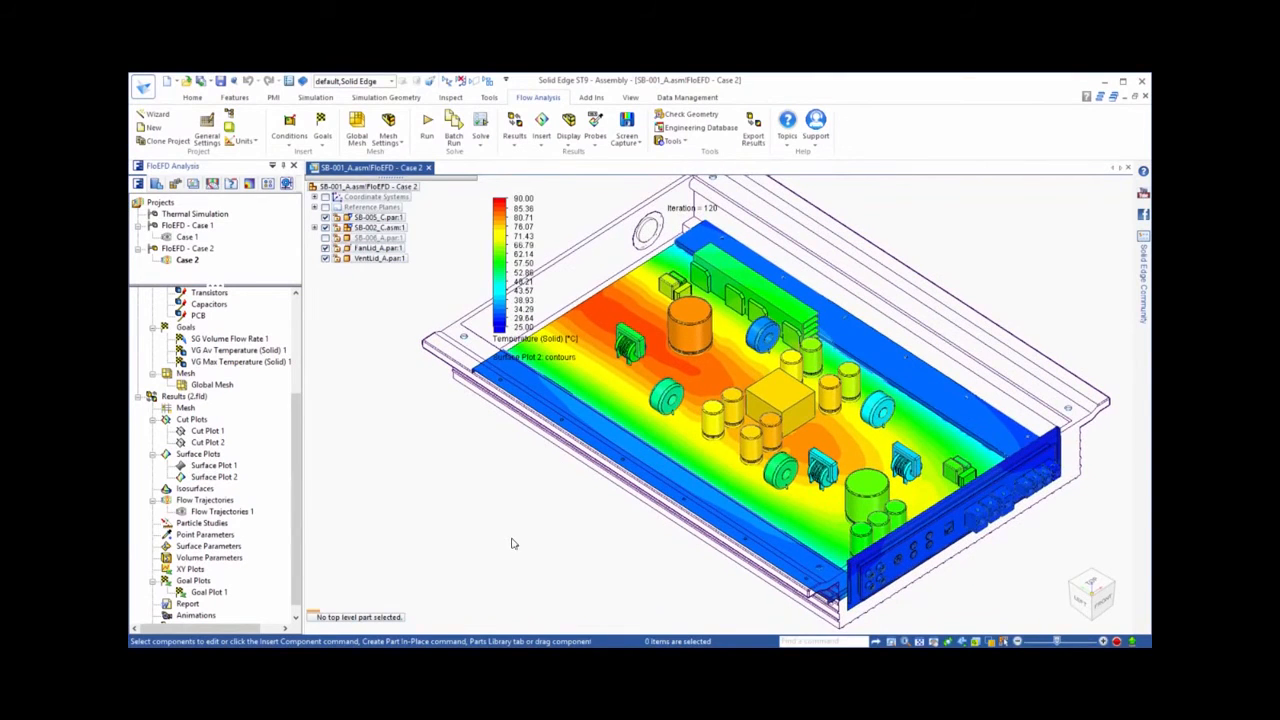
Compare the results of Case 1 and Case 2, viewing their active scene images enlarged side by side
{"action": "right_click", "coordinate": [197, 400]}
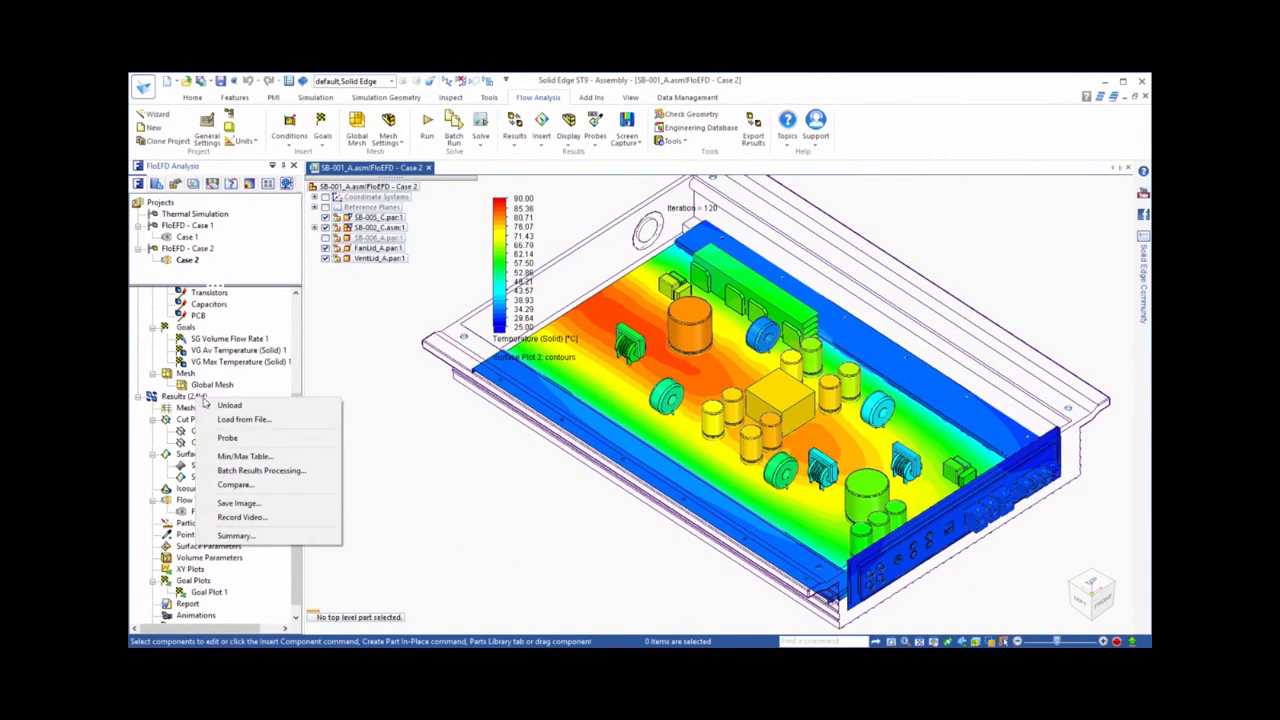
{"action": "left_click", "coordinate": [235, 484]}
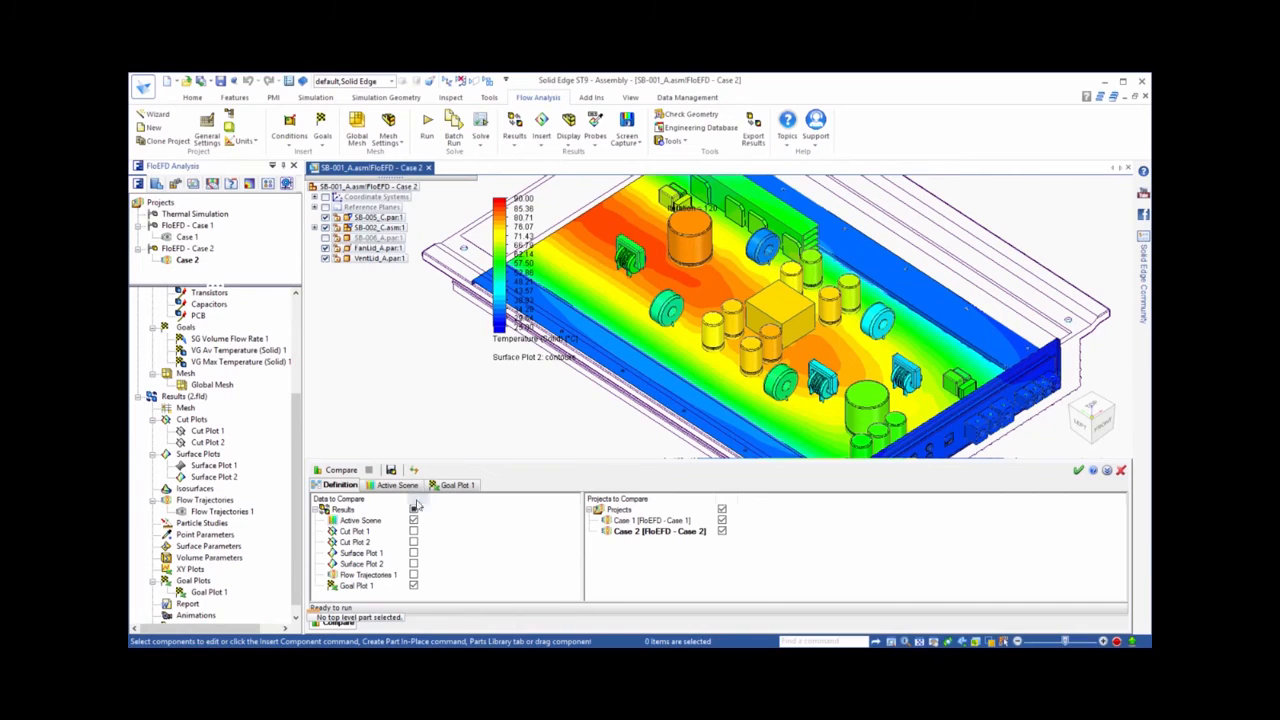
{"action": "left_click", "coordinate": [395, 486]}
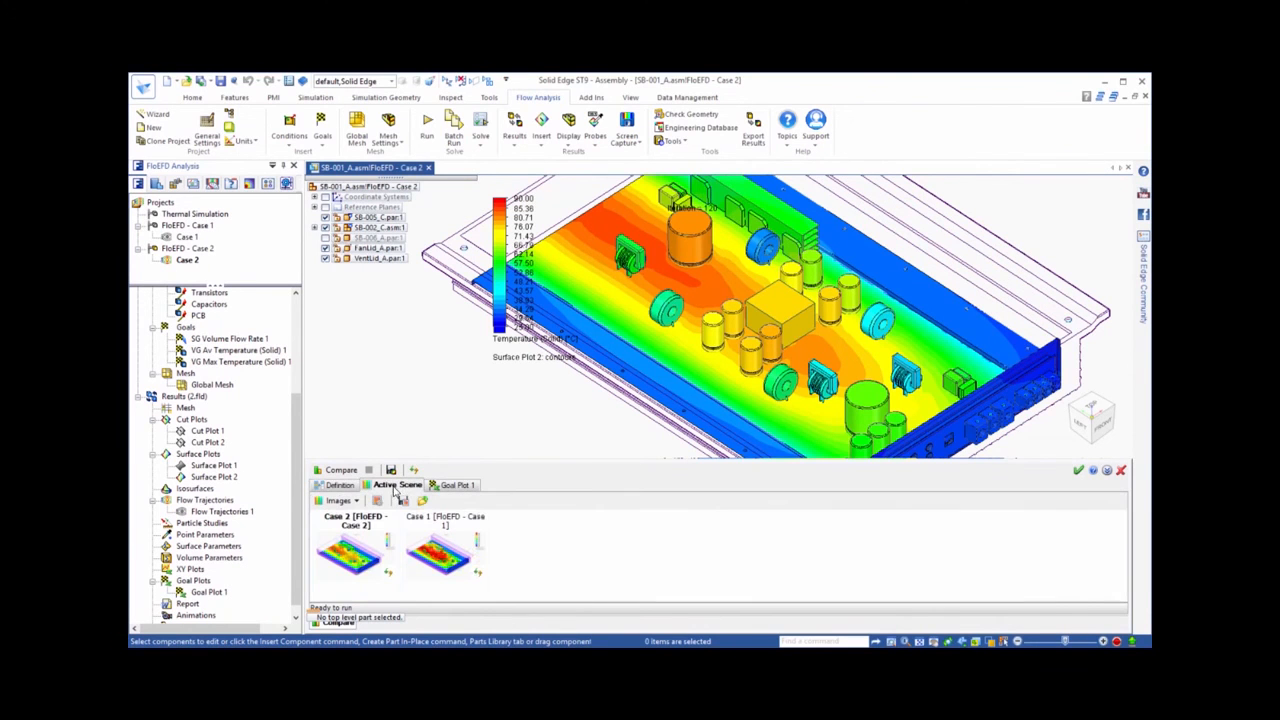
{"action": "left_click_drag", "start_coordinate": [589, 459], "coordinate": [596, 175]}
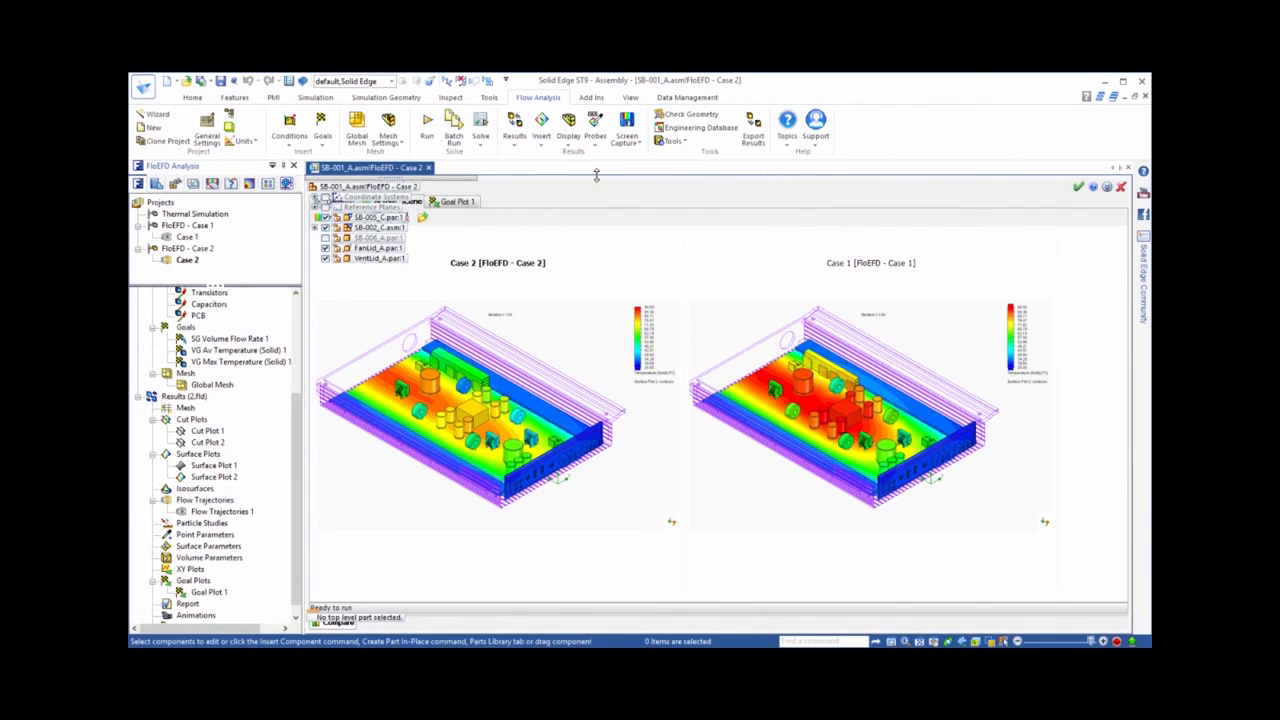
Reduce the comparison view and examine the Goal Plot 1 values of both cases
{"action": "left_click_drag", "start_coordinate": [596, 175], "coordinate": [574, 288]}
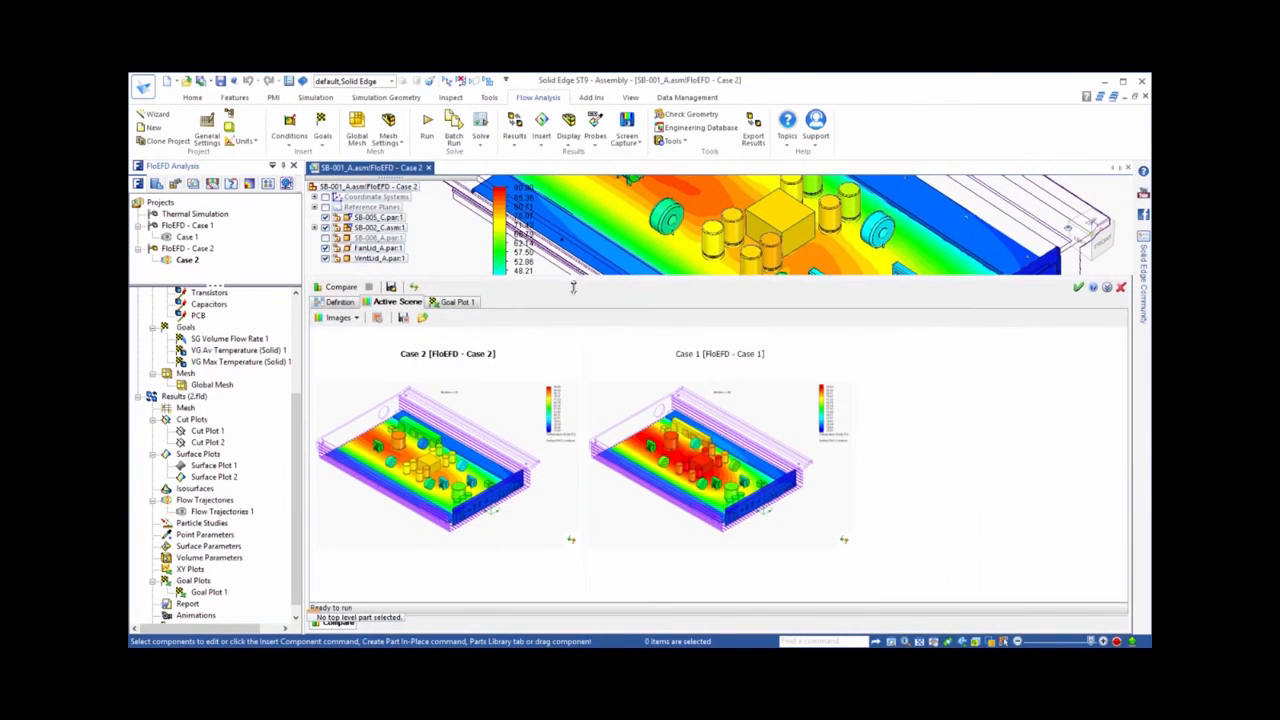
{"action": "left_click", "coordinate": [452, 302]}
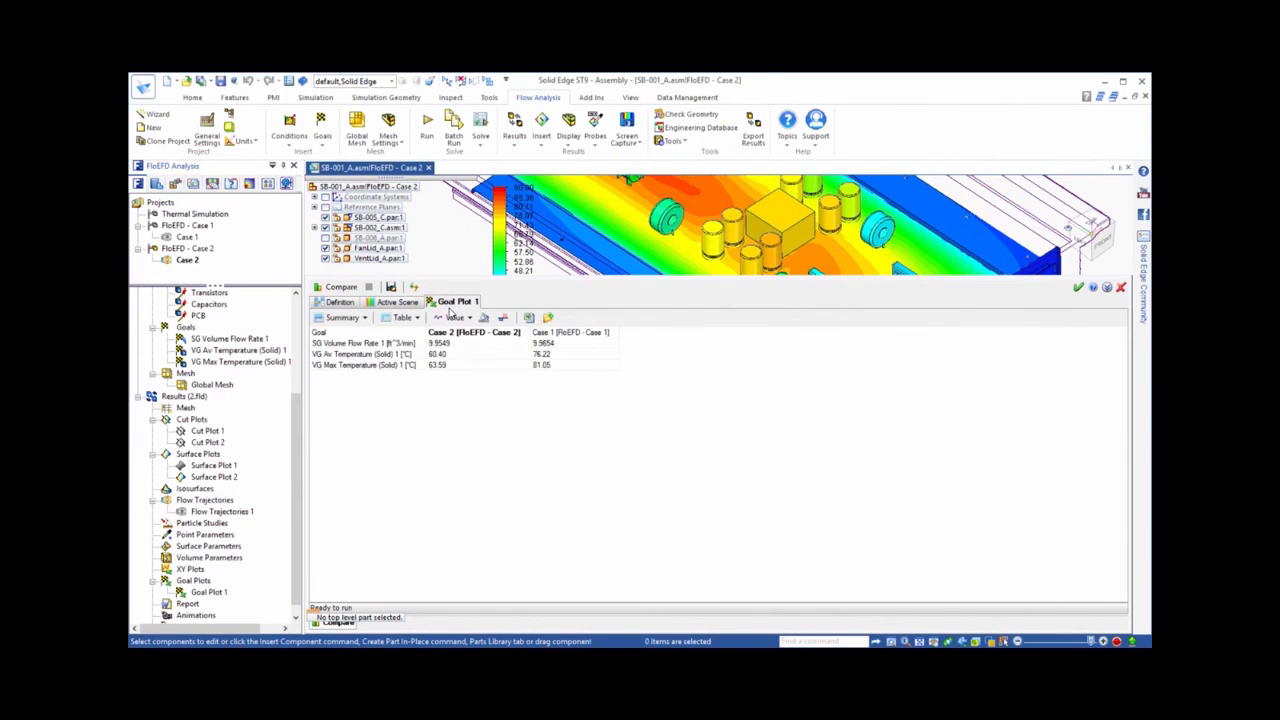